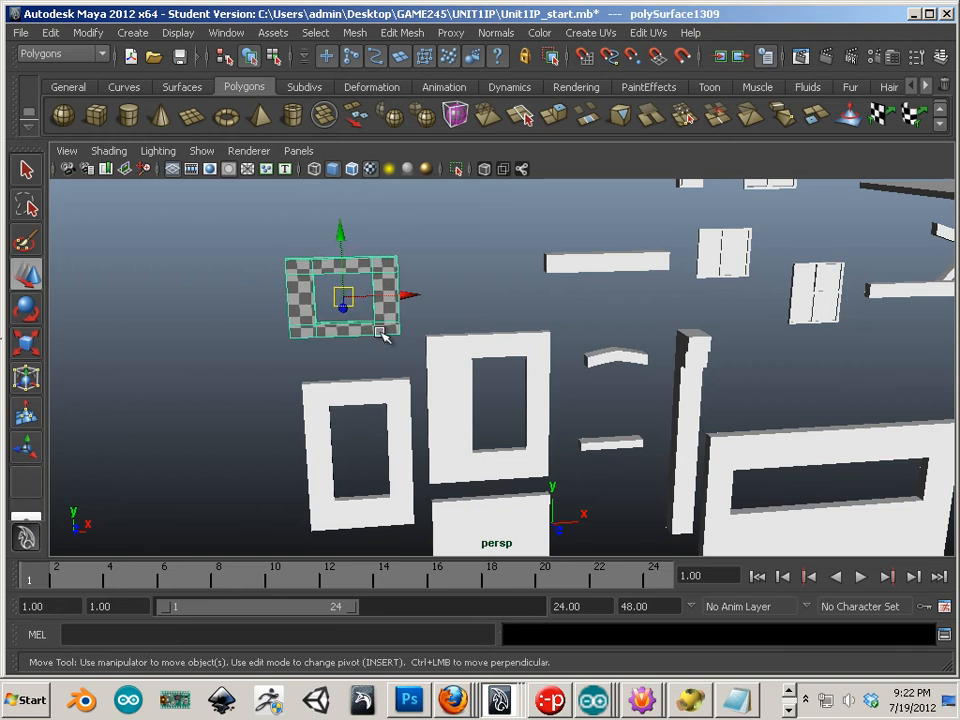
Move the checkered window frame and the two tall window wall panels along negative X, away from the other building pieces
left_click_drag(400, 296, 265, 294)
left_click(345, 390)
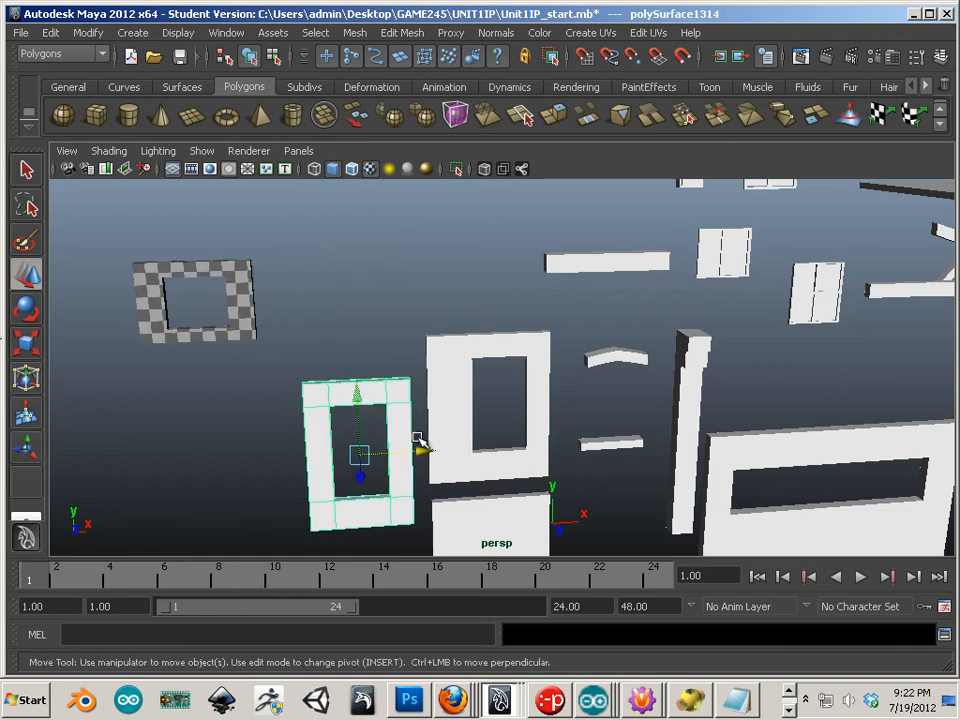
left_click_drag(420, 451, 268, 440)
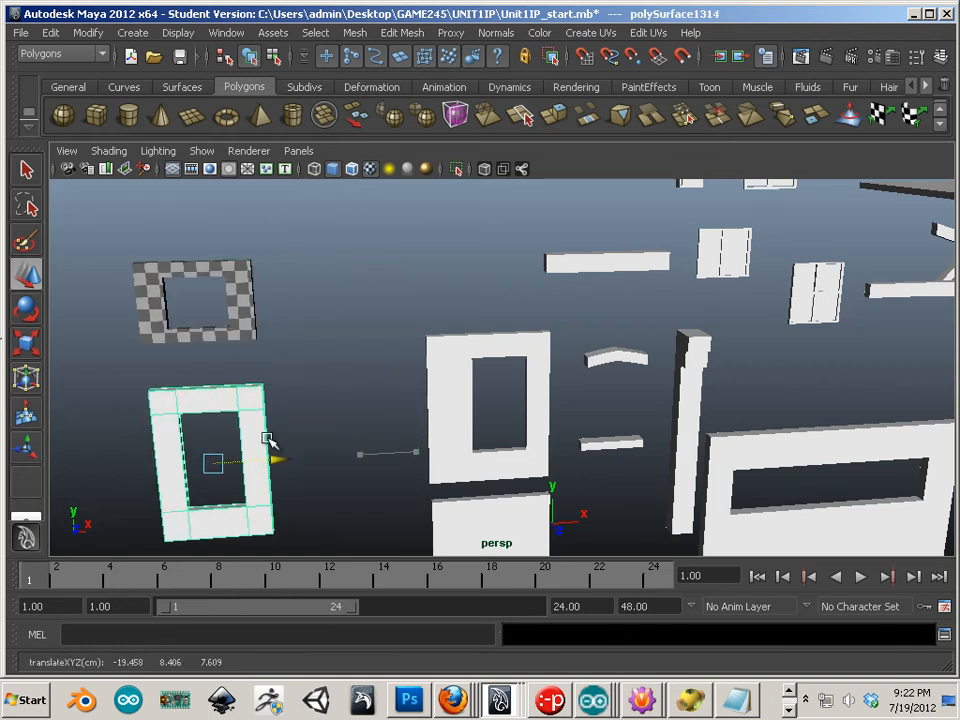
left_click(512, 366)
left_click(506, 352)
left_click_drag(551, 398, 401, 399)
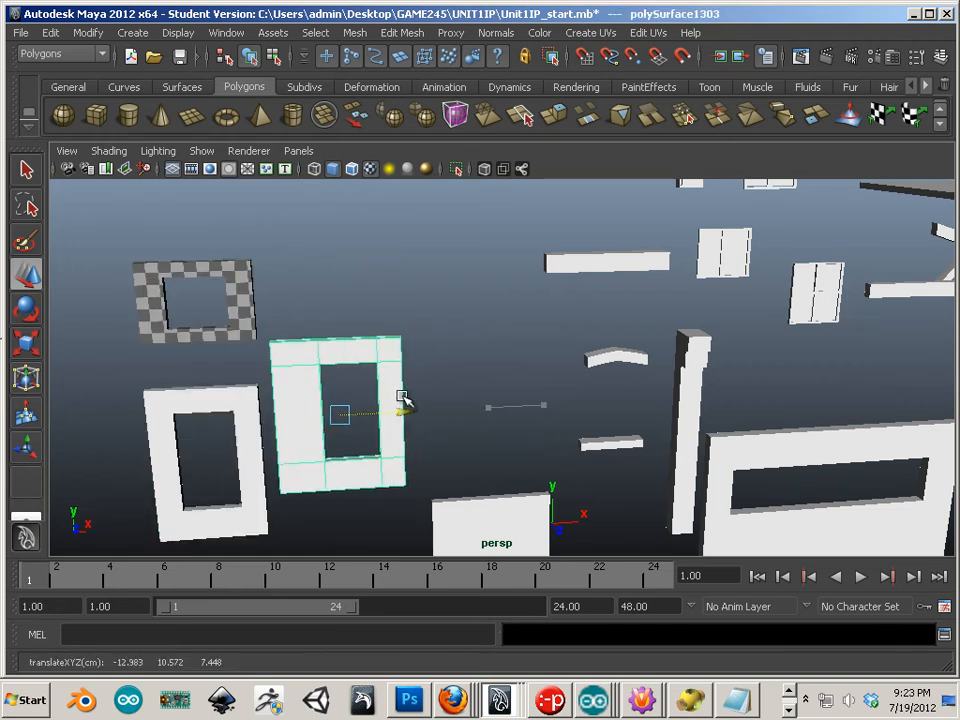
middle_click_drag(401, 399, 475, 435, "alt")
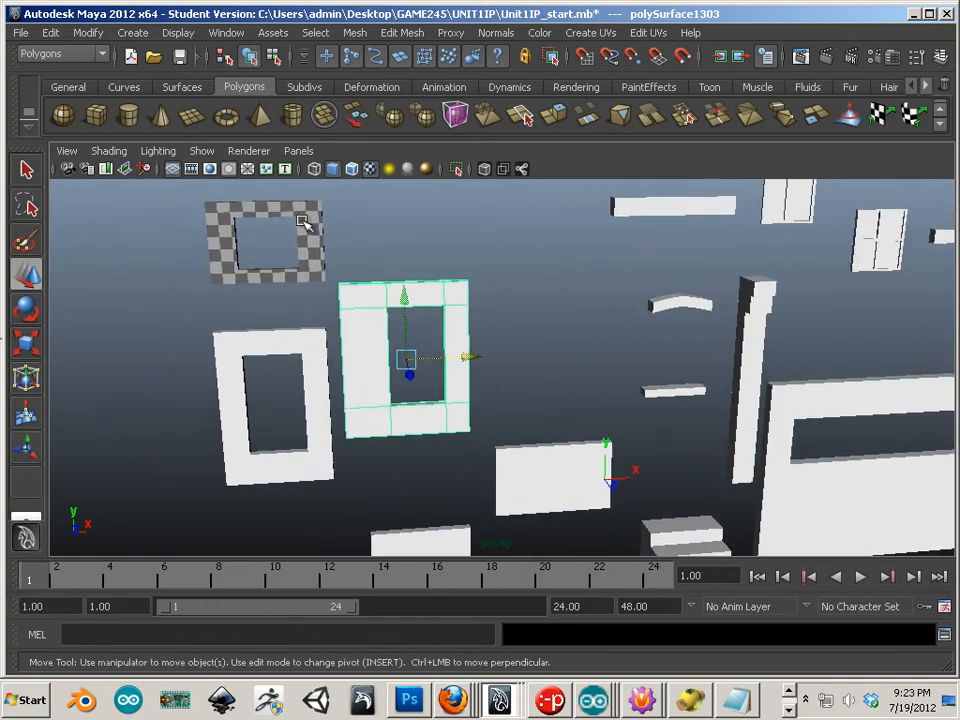
Arrange the two tall window wall panels side by side just below the checkered frame
left_click(306, 349)
left_click_drag(343, 401, 281, 398)
left_click_drag(208, 339, 242, 317)
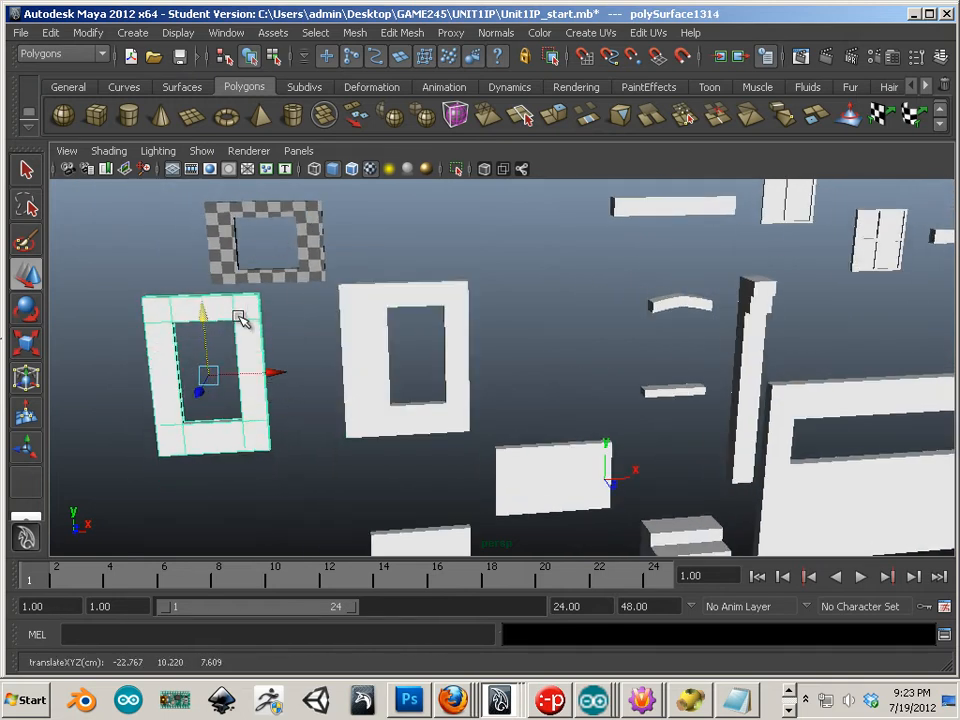
left_click(363, 373)
left_click_drag(467, 360, 404, 358)
left_click_drag(344, 303, 347, 318)
middle_click_drag(478, 459, 374, 394, "alt")
Move the lowest solid wall panel up and along positive X into the open space above the other blank panel
left_click(389, 500)
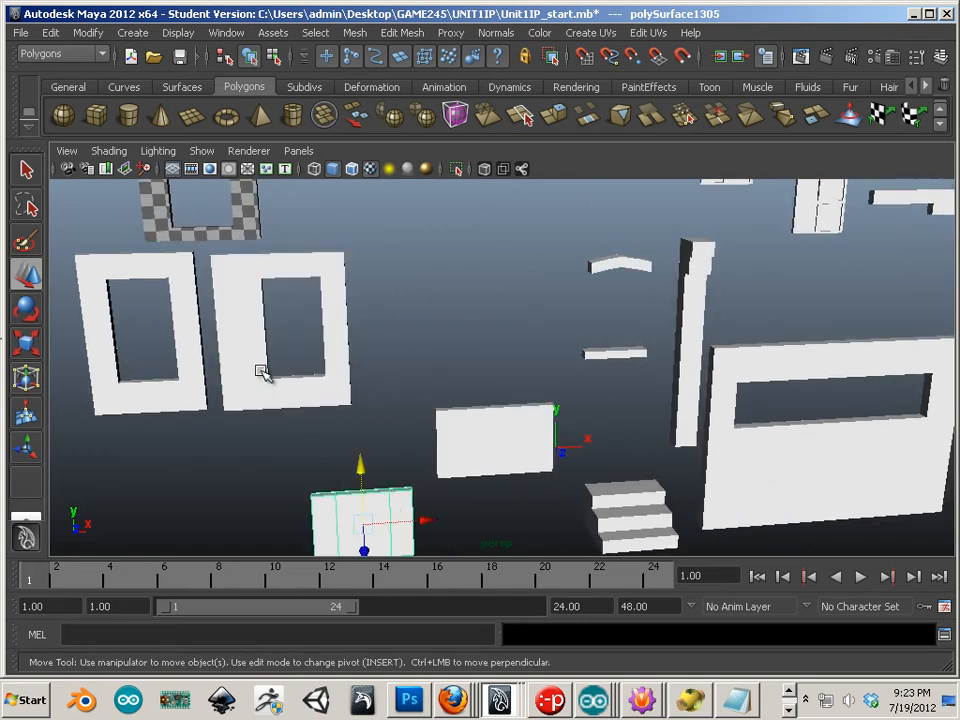
middle_click_drag(360, 386, 317, 418, "alt")
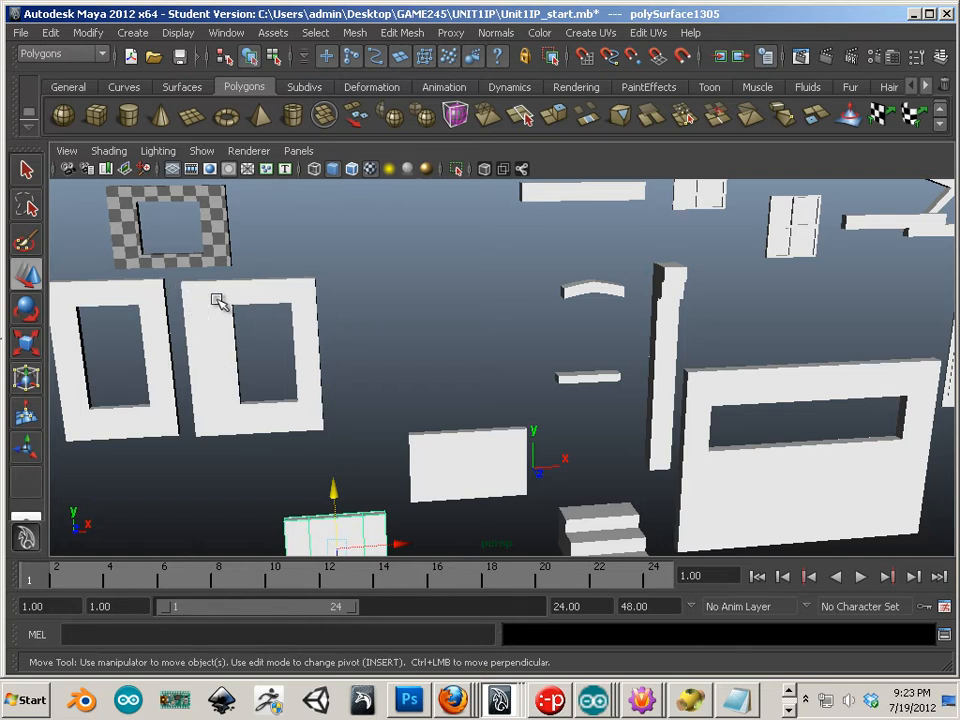
left_click_drag(336, 490, 360, 324)
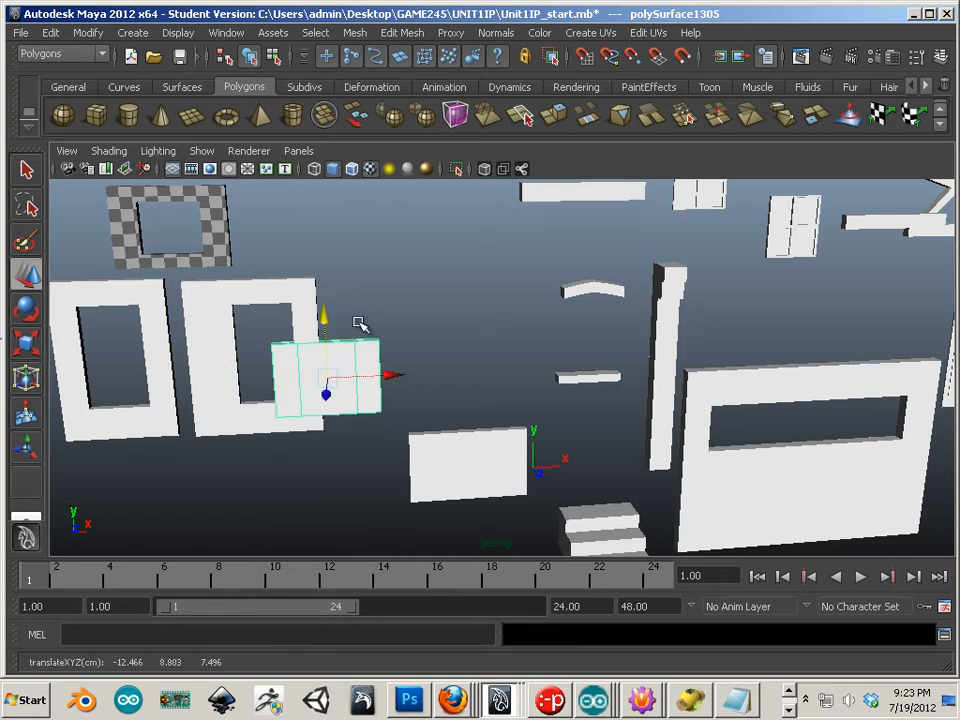
left_click_drag(385, 373, 516, 369)
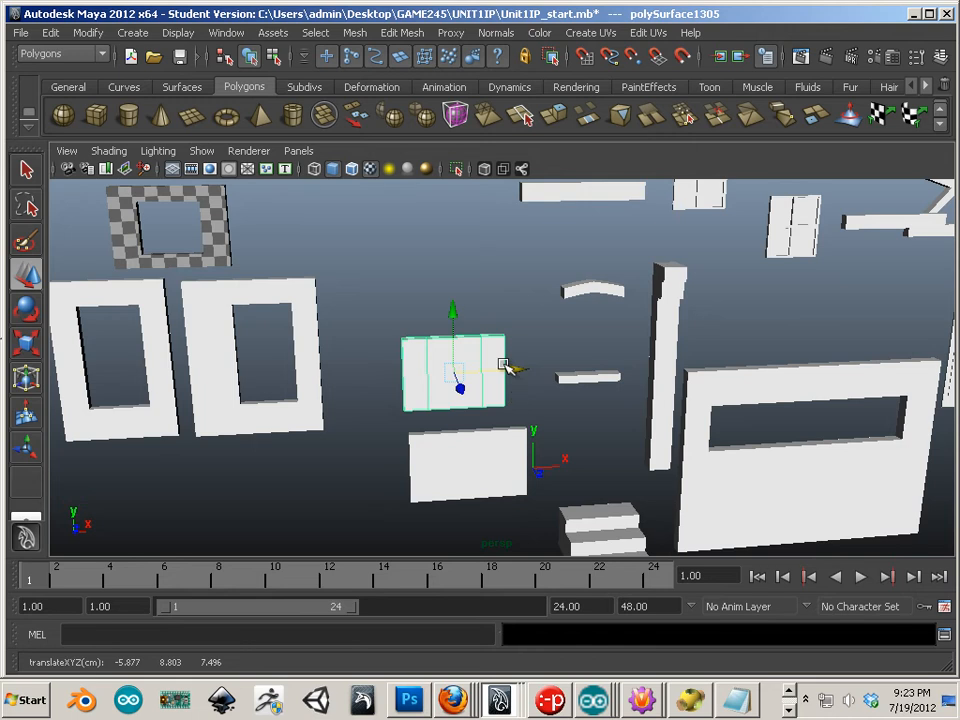
Apply Automatic Mapping to the repositioned solid wall panel
middle_click_drag(508, 364, 415, 317, "alt")
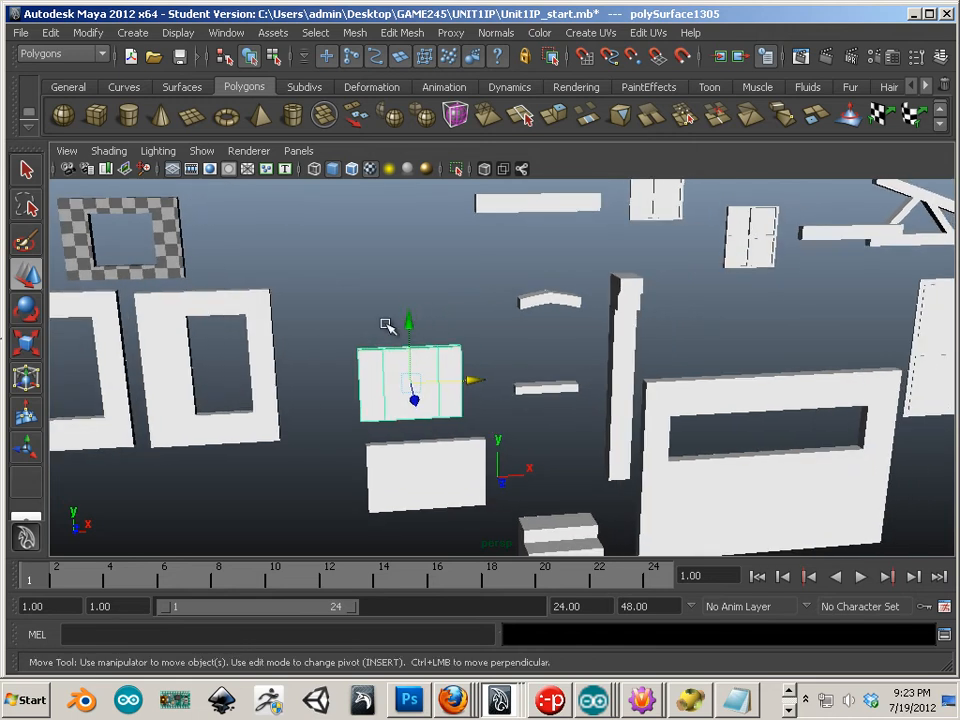
left_click_drag(385, 325, 355, 305, "alt")
middle_click_drag(456, 351, 261, 147, "alt")
left_click_drag(250, 225, 276, 251, "alt")
right_click_drag(276, 251, 282, 278, "alt")
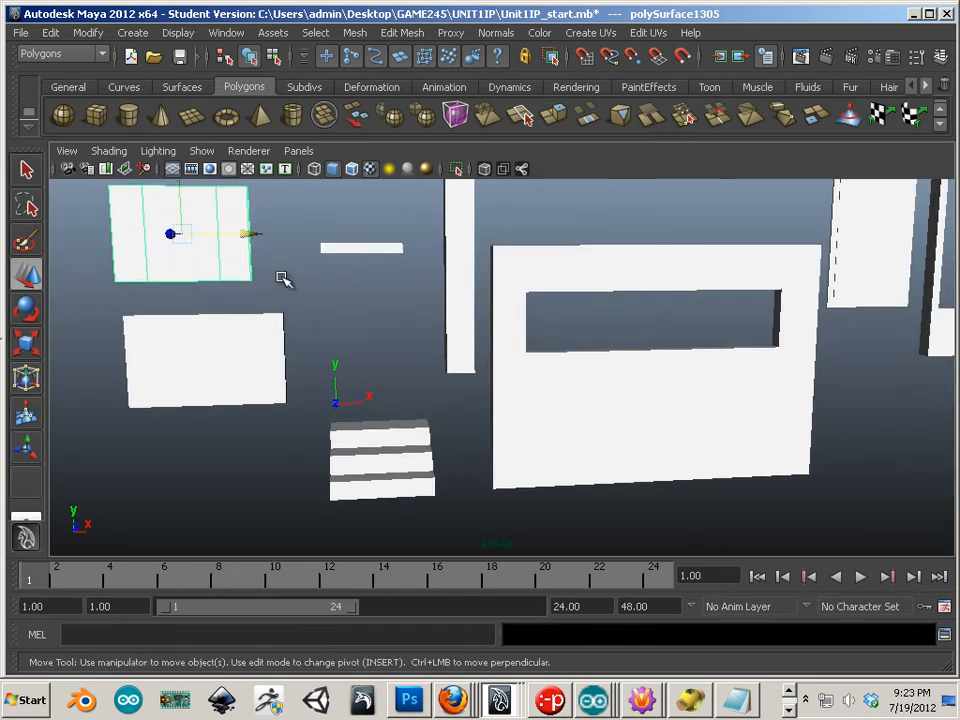
middle_click_drag(318, 292, 586, 399, "alt")
middle_click_drag(360, 315, 422, 339, "alt")
right_click_drag(424, 339, 576, 399, "alt")
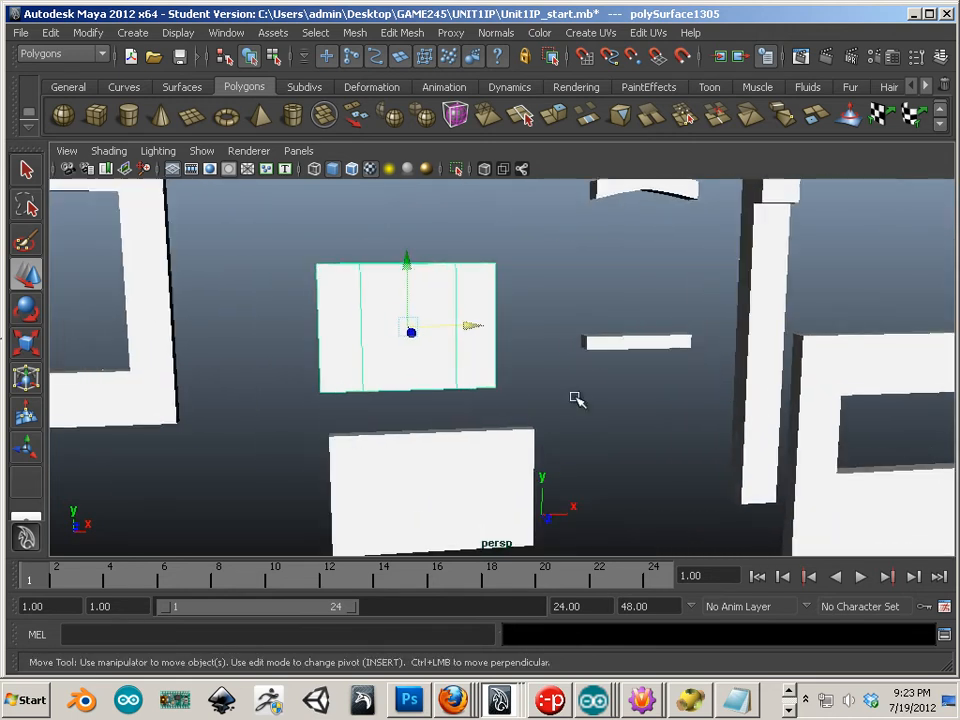
middle_click_drag(572, 398, 536, 366, "alt")
middle_click_drag(488, 306, 390, 525, "alt")
right_click_drag(486, 426, 345, 373, "alt")
middle_click_drag(411, 381, 549, 300, "alt")
right_click_drag(492, 298, 776, 467, "alt")
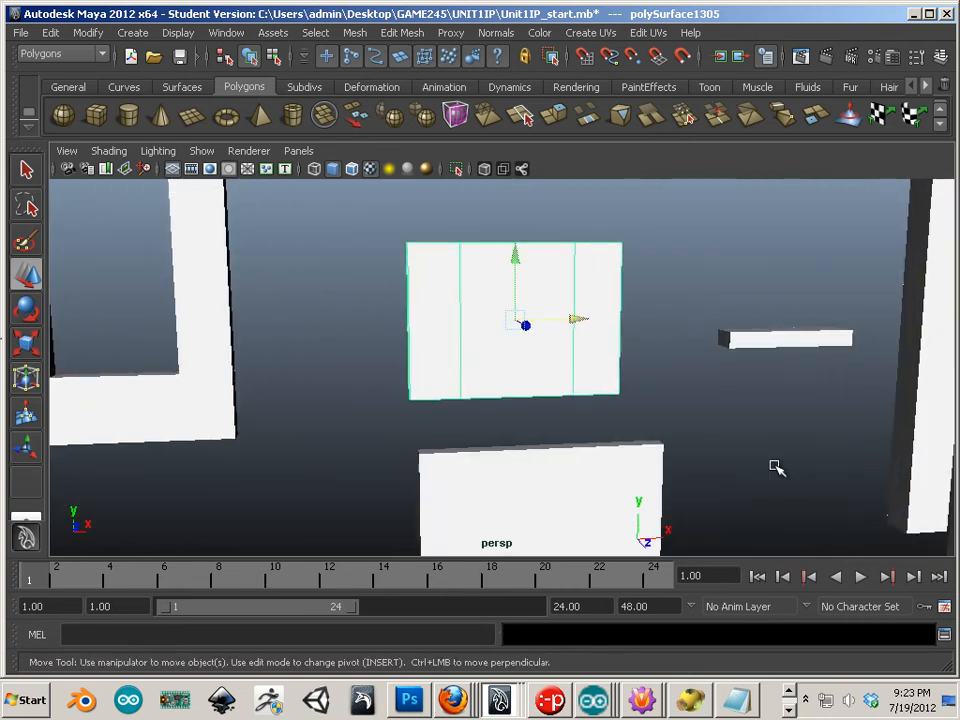
right_click_drag(497, 381, 482, 257, "alt")
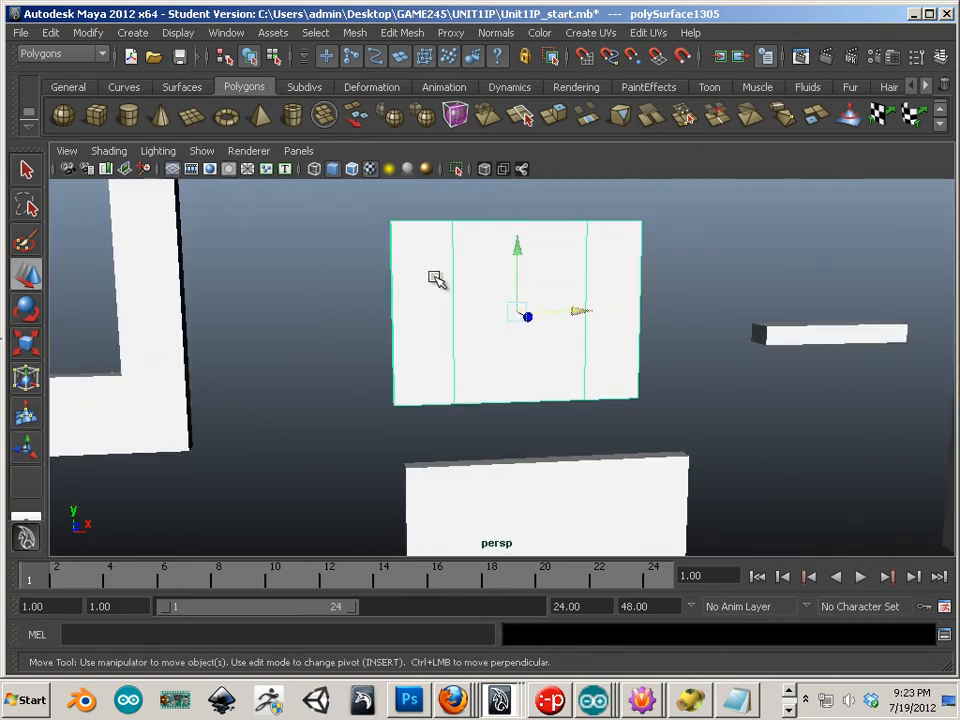
left_click(590, 34)
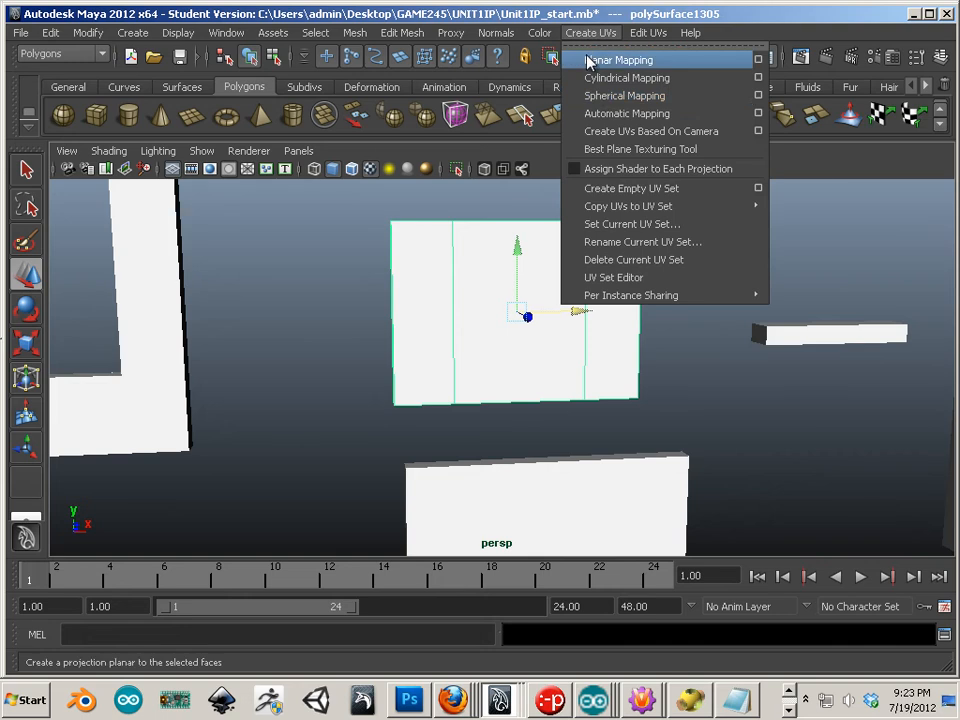
left_click(626, 114)
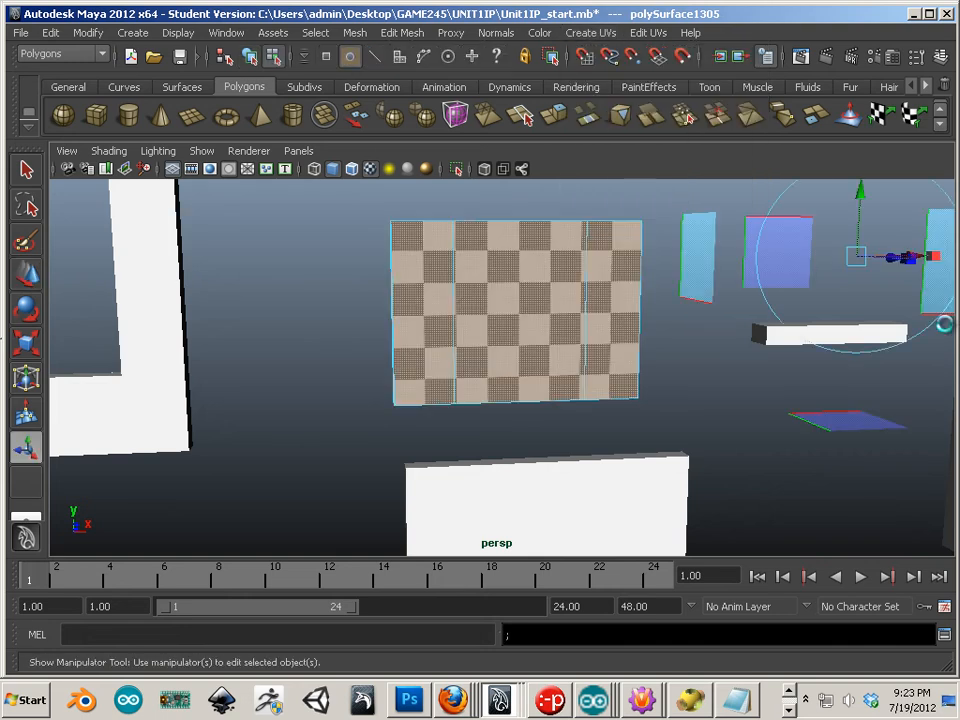
Select all of the panel's UVs in the UV Texture Editor and rotate them 90 degrees clockwise, keeping the panel visible beside the editor
left_click_drag(0, 11, 359, 112)
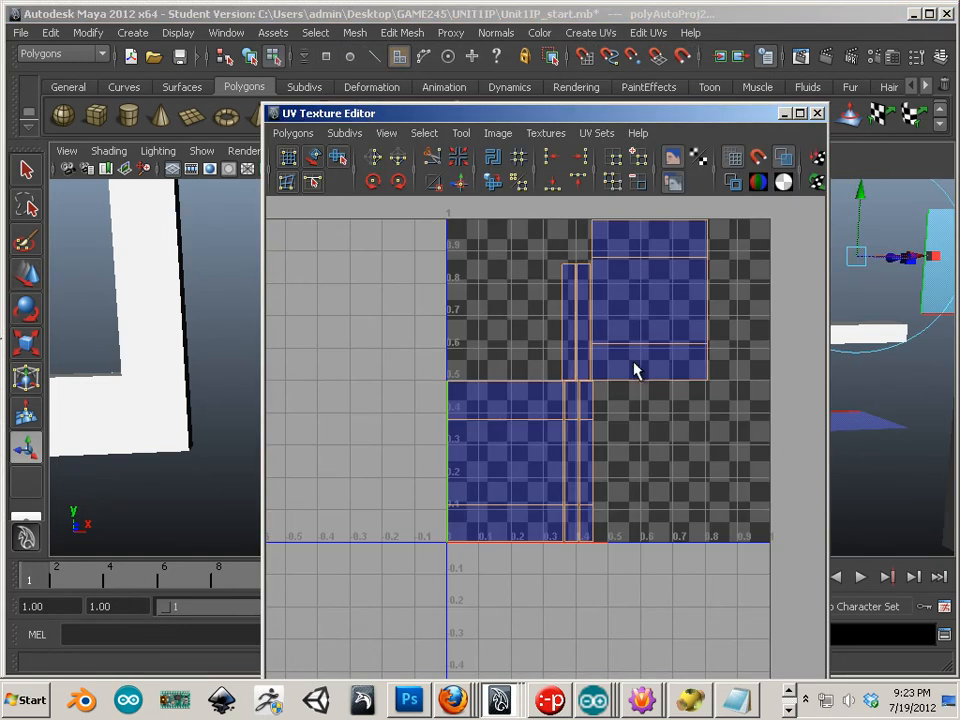
right_click_drag(640, 365, 688, 369)
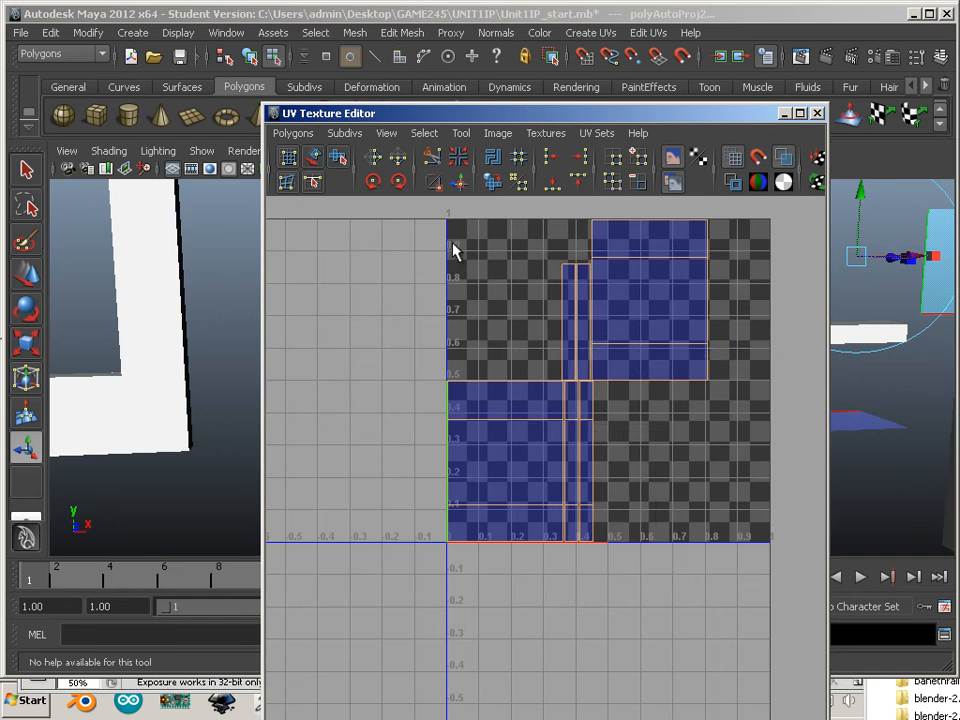
left_click_drag(768, 606, 768, 604)
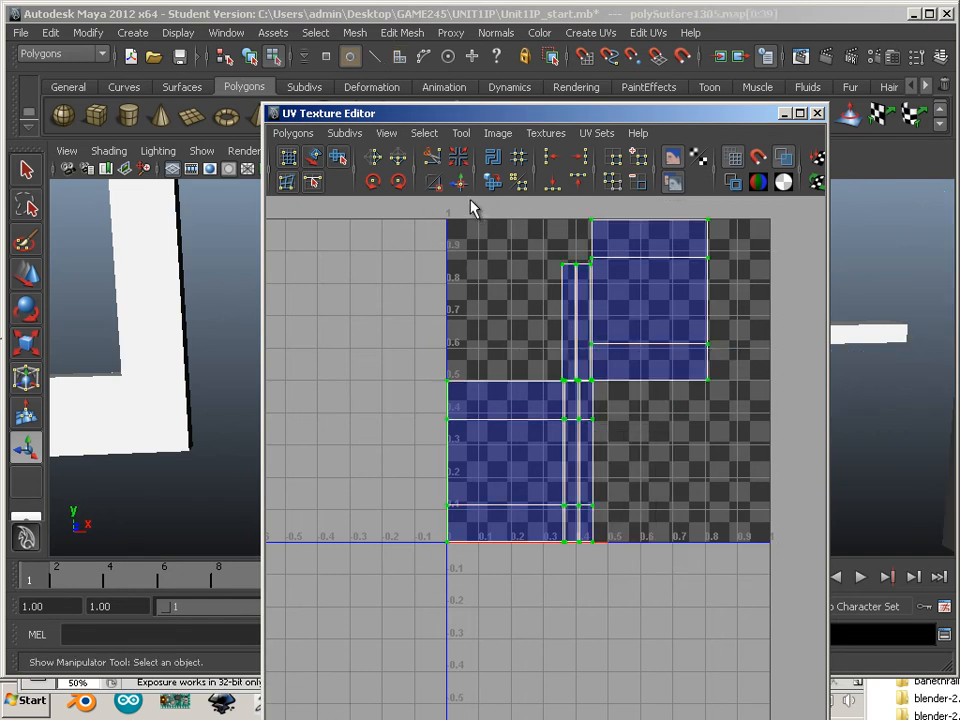
left_click(397, 183)
left_click(397, 183)
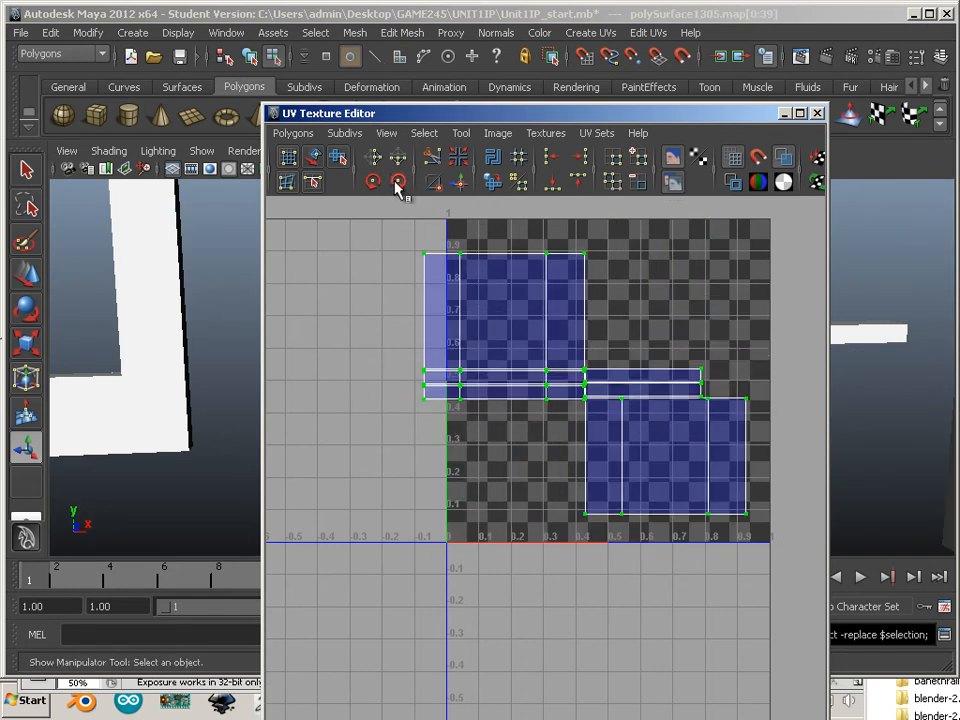
left_click_drag(400, 113, 642, 172)
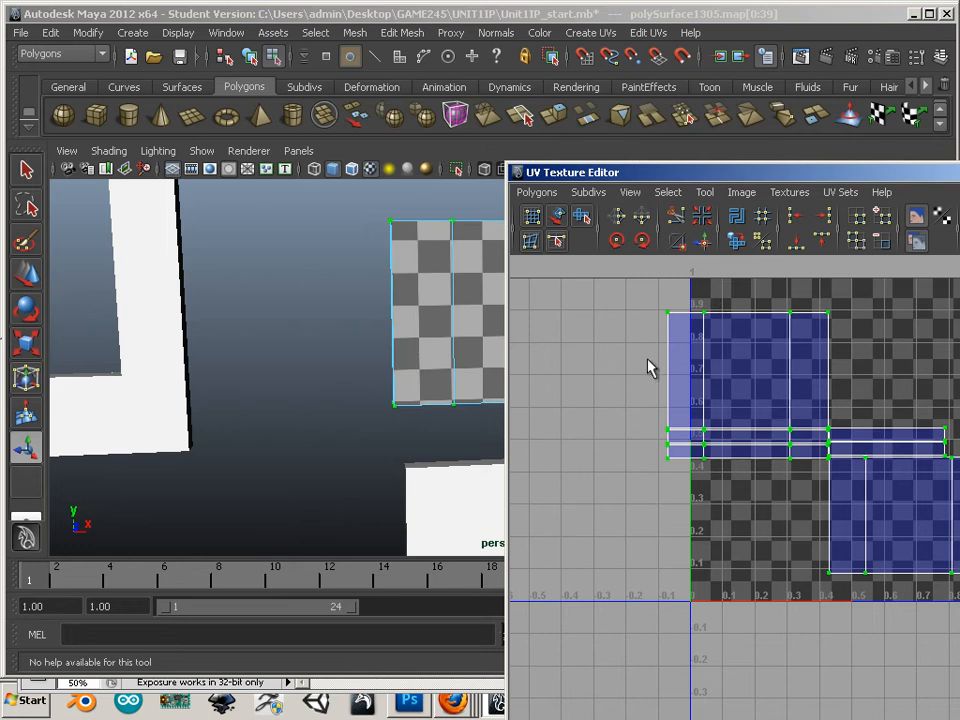
Select the middle face of the upper large UV shell and examine which side of the wall panel it covers
right_click_drag(677, 373, 673, 409)
left_click(729, 390)
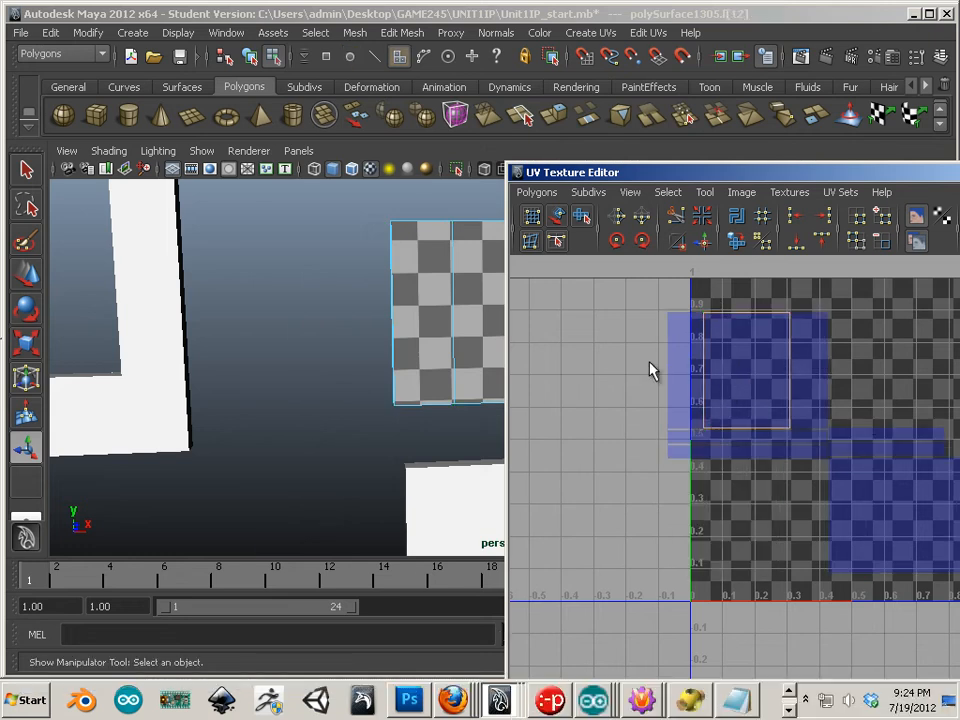
middle_click_drag(313, 304, 128, 312, "alt")
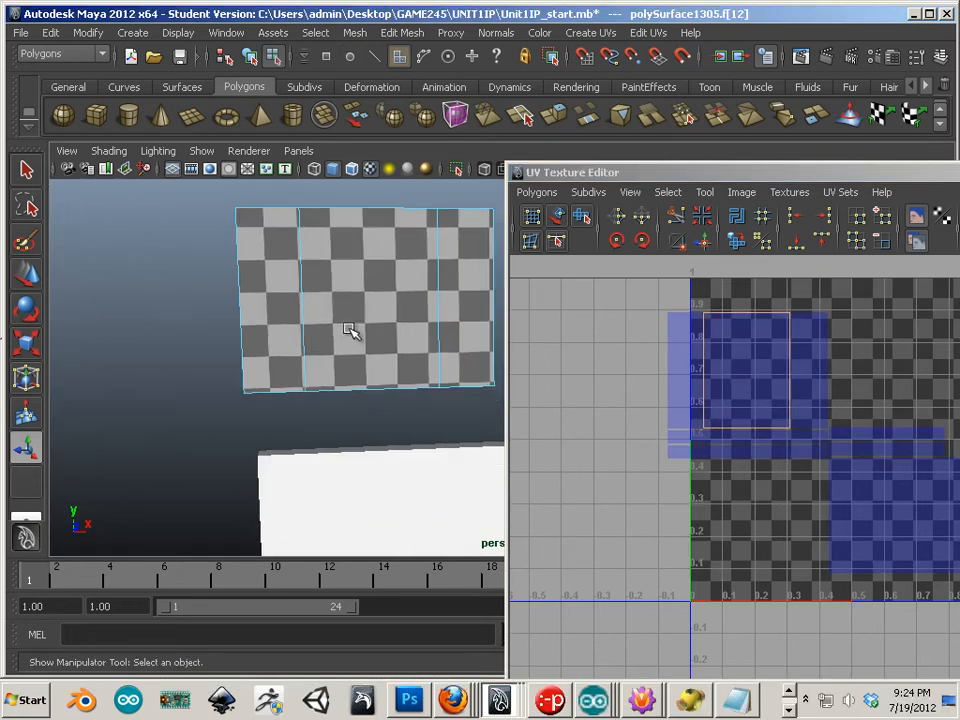
left_click(697, 360)
middle_click_drag(726, 376, 641, 417, "alt")
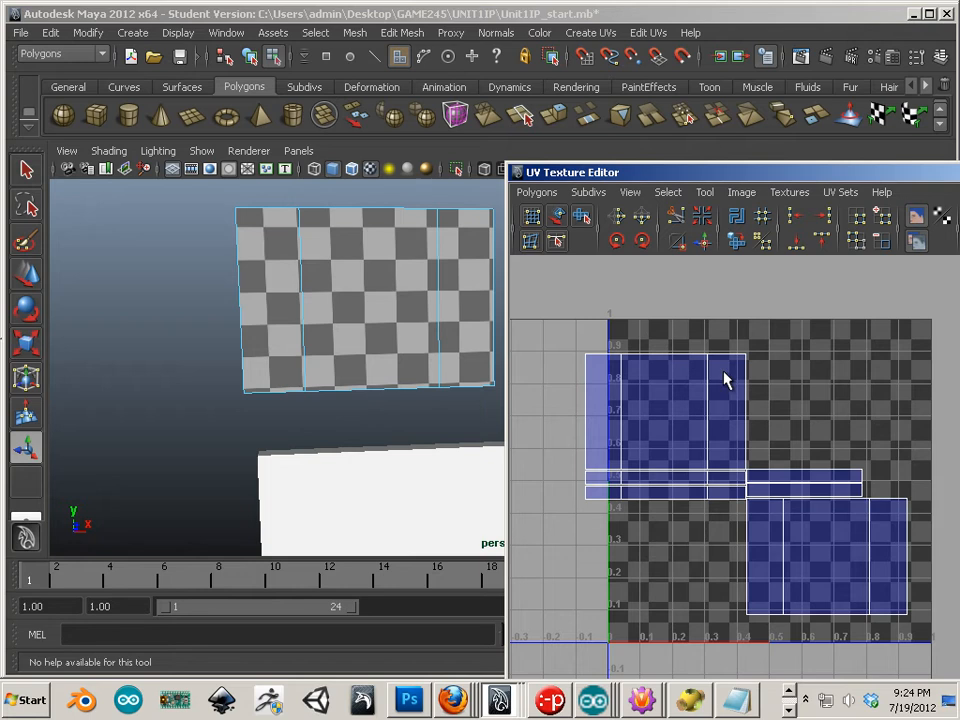
left_click(669, 409)
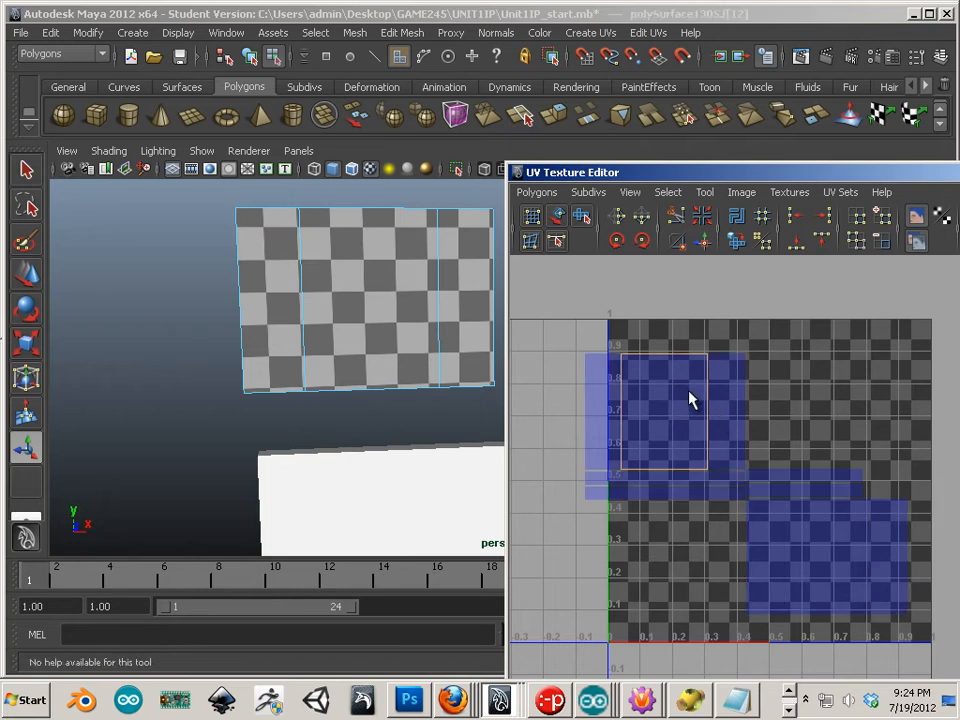
left_click_drag(394, 336, 492, 338, "alt")
scroll(281, 339, "down", 5)
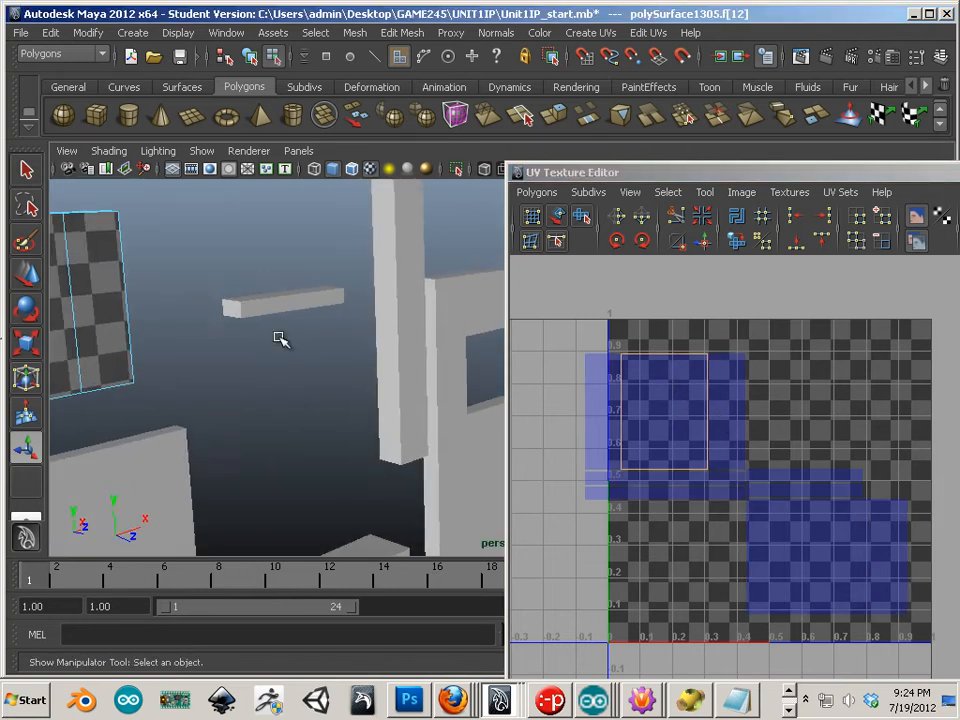
left_click_drag(133, 341, 334, 339, "alt")
right_click_drag(334, 339, 114, 371, "alt")
middle_click_drag(114, 371, 291, 317, "alt")
right_click_drag(291, 320, 410, 369, "alt")
left_click_drag(233, 351, 407, 358, "alt")
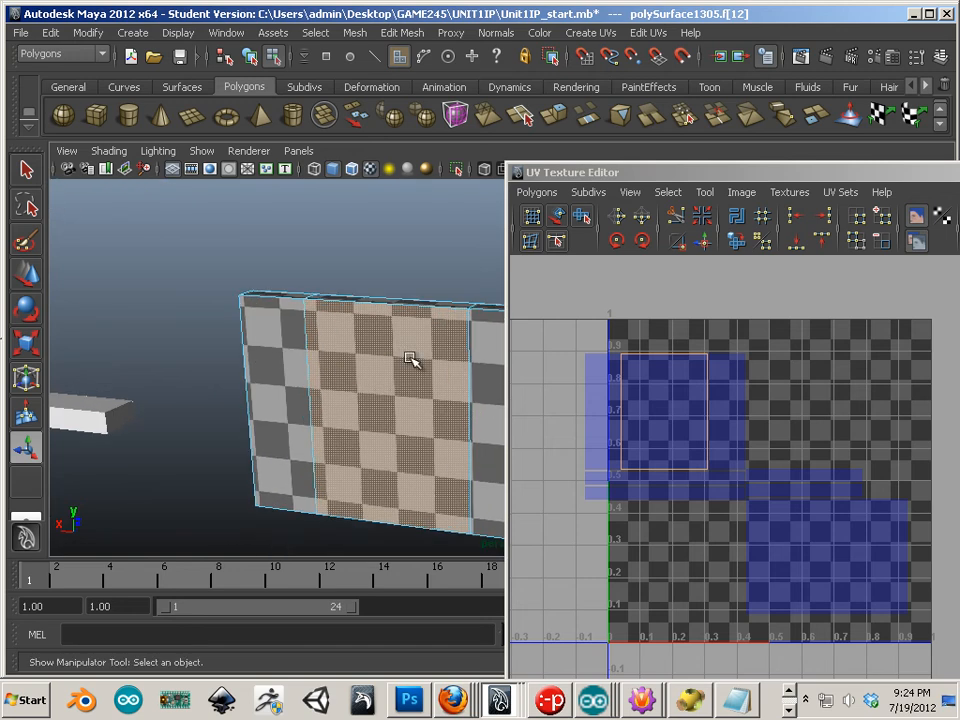
Select the top edge of the upper shell's middle face and inspect its location on the panel from back and front
right_click_drag(643, 383, 648, 360)
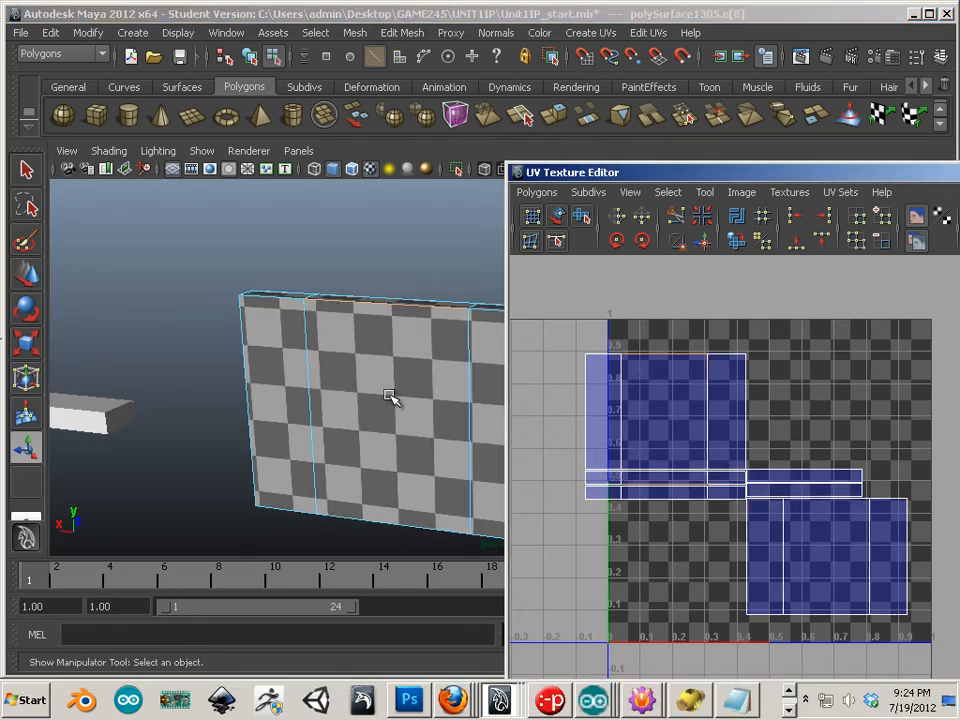
left_click_drag(453, 421, 195, 317, "alt")
right_click_drag(195, 317, 300, 425, "alt")
left_click_drag(213, 391, 120, 339, "alt")
mouse_move(253, 379)
left_mouse_down("alt")
mouse_move(135, 387)
mouse_move(240, 390)
left_mouse_up("alt")
right_click_drag(240, 390, 150, 398, "alt")
left_click_drag(170, 398, 266, 409, "alt")
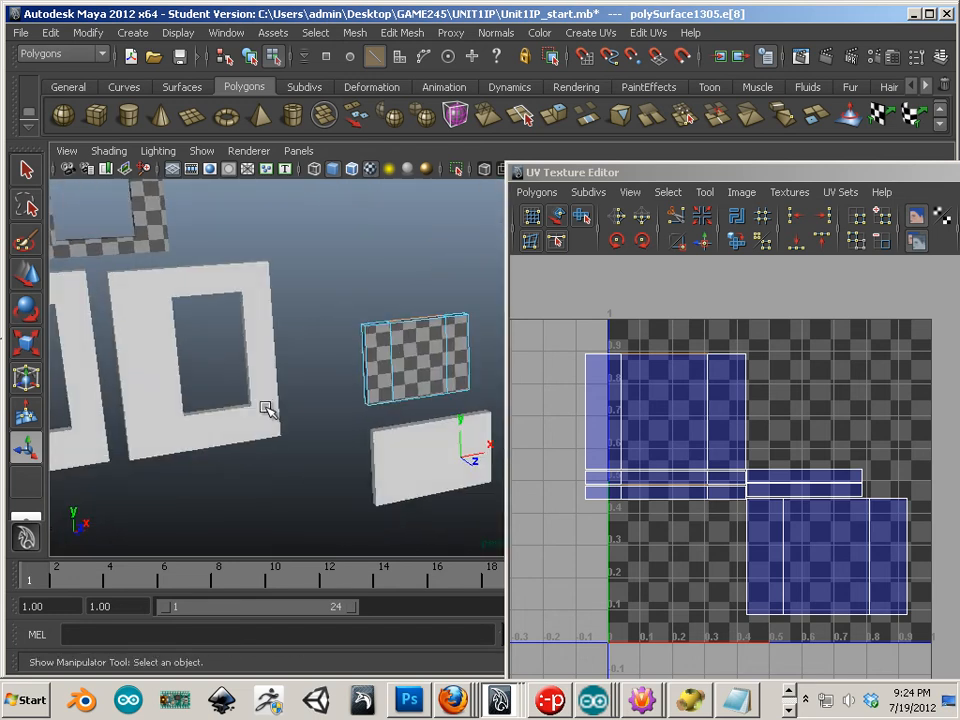
middle_click_drag(330, 410, 183, 396, "alt")
right_click_drag(205, 396, 393, 444, "alt")
middle_click_drag(350, 414, 414, 403, "alt")
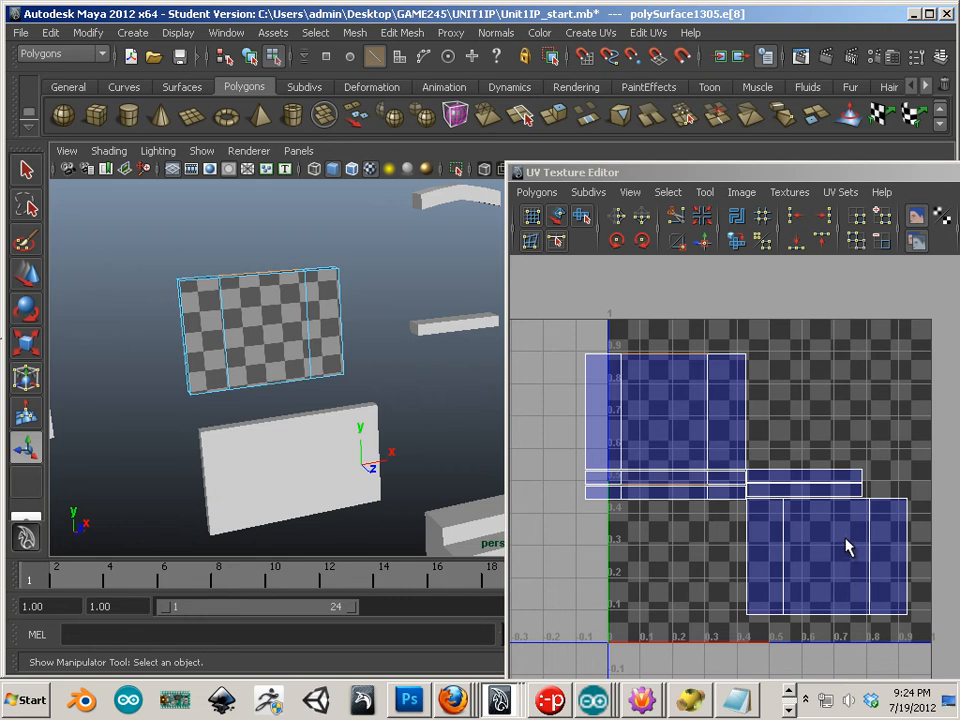
Select the entire lower large UV shell and move it to the upper-right corner of the texture space, clear of the other shells
right_click_drag(845, 505, 892, 516)
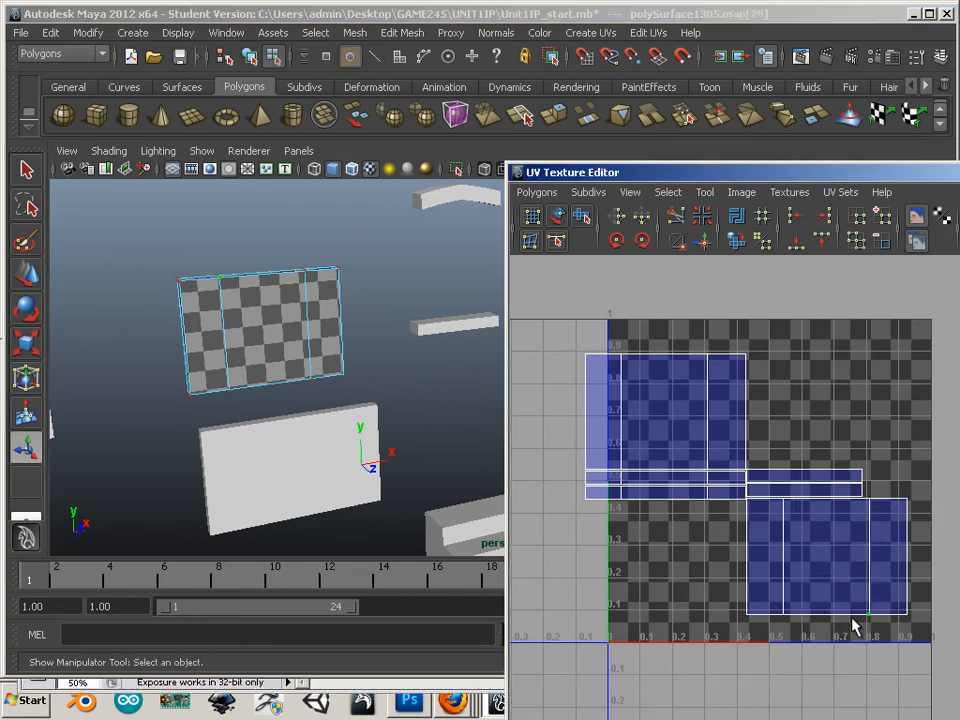
right_click_drag(851, 624, 860, 624, "ctrl")
key("w")
left_click_drag(825, 553, 853, 349)
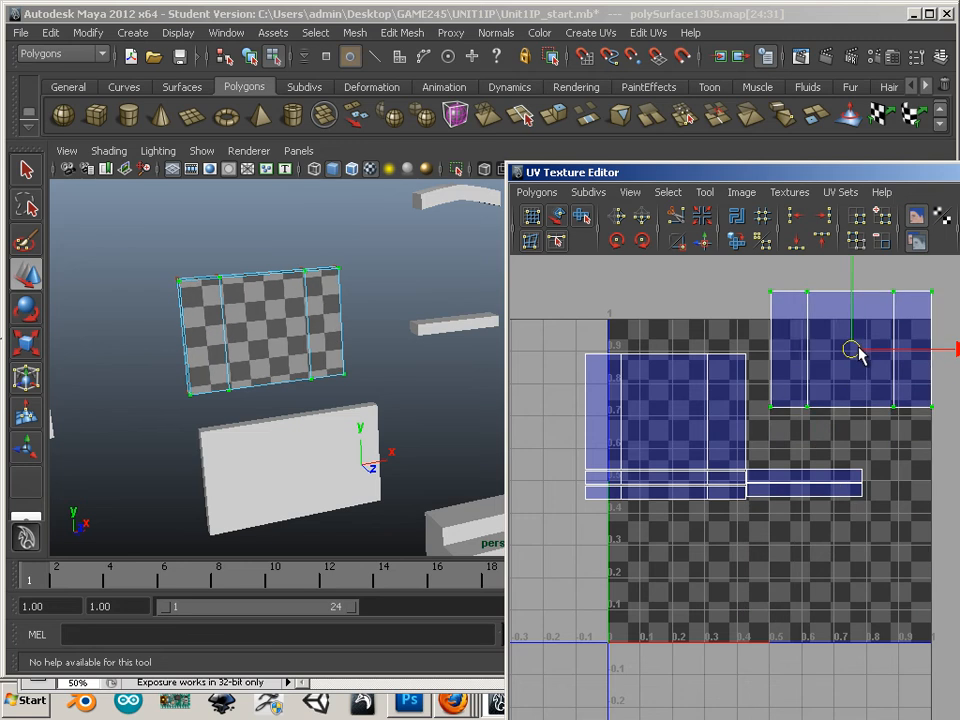
Reselect the relocated large UV shell with the Move UV Shell Tool
middle_click_drag(810, 493, 684, 583, "alt")
left_click(758, 501)
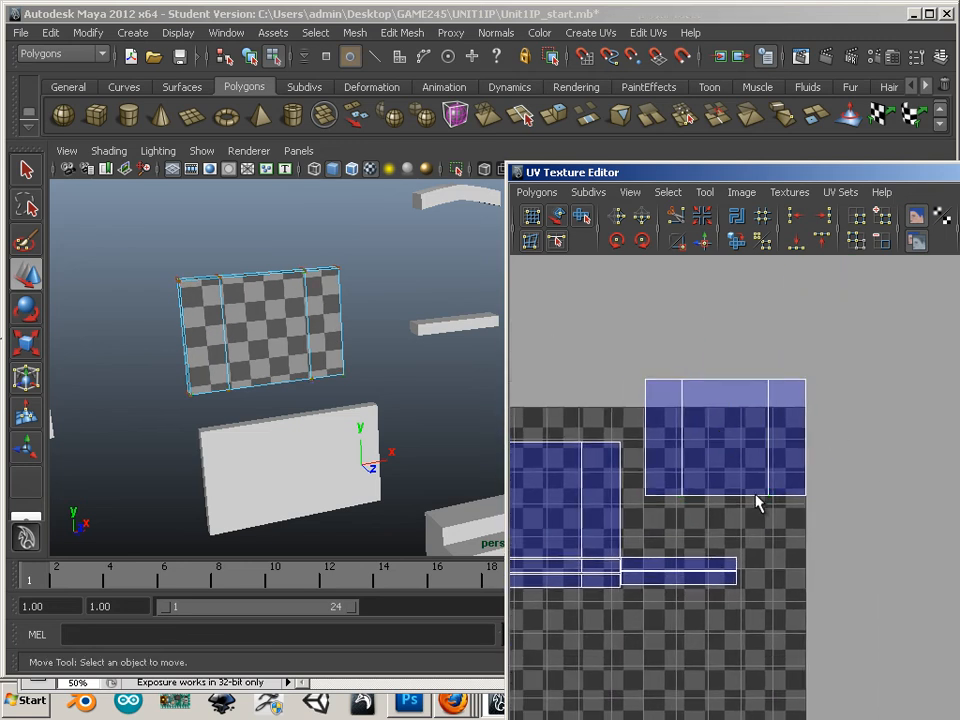
left_click(767, 495)
left_click_drag(668, 380, 568, 282)
left_click(557, 218)
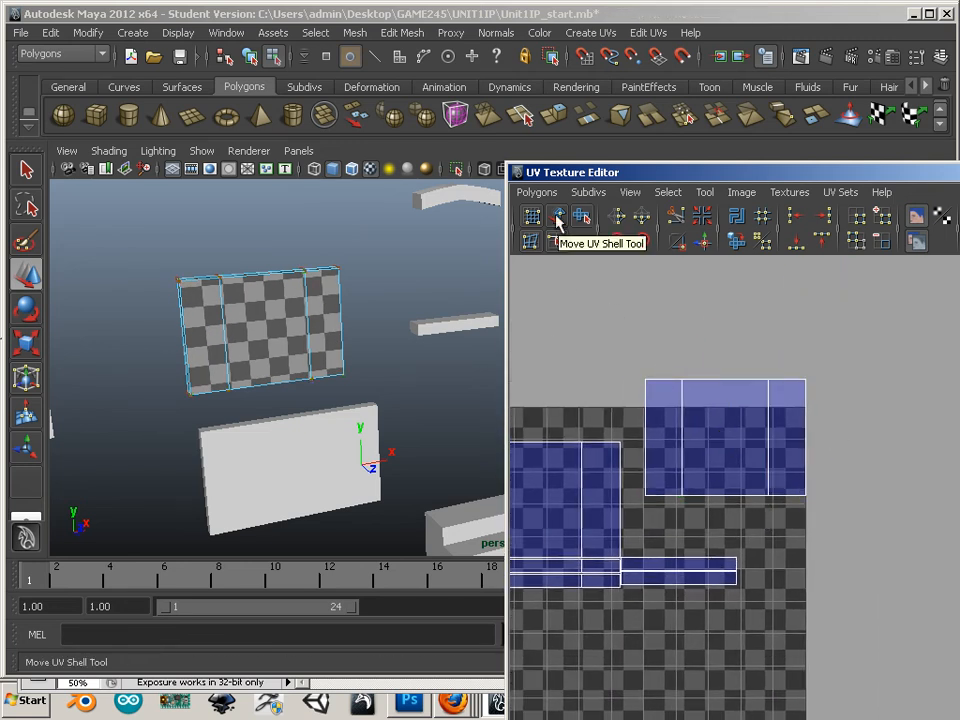
left_click(691, 405)
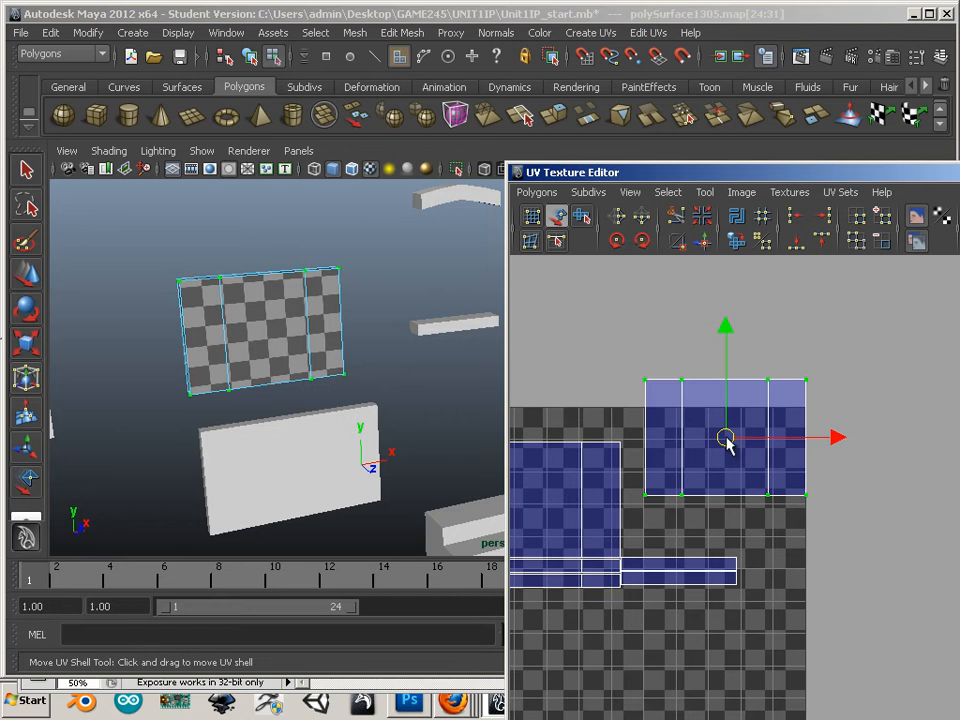
Move the selected large UV shell farther out so it partly overhangs the upper-right corner of the texture space
left_click_drag(727, 441, 766, 431)
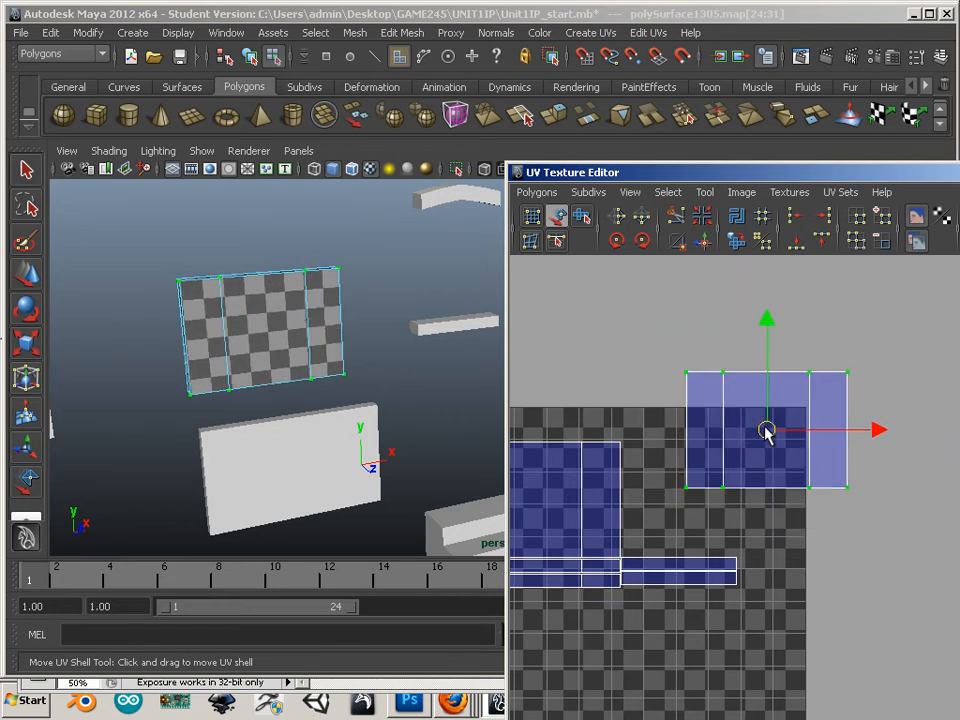
left_click_drag(850, 172, 659, 119)
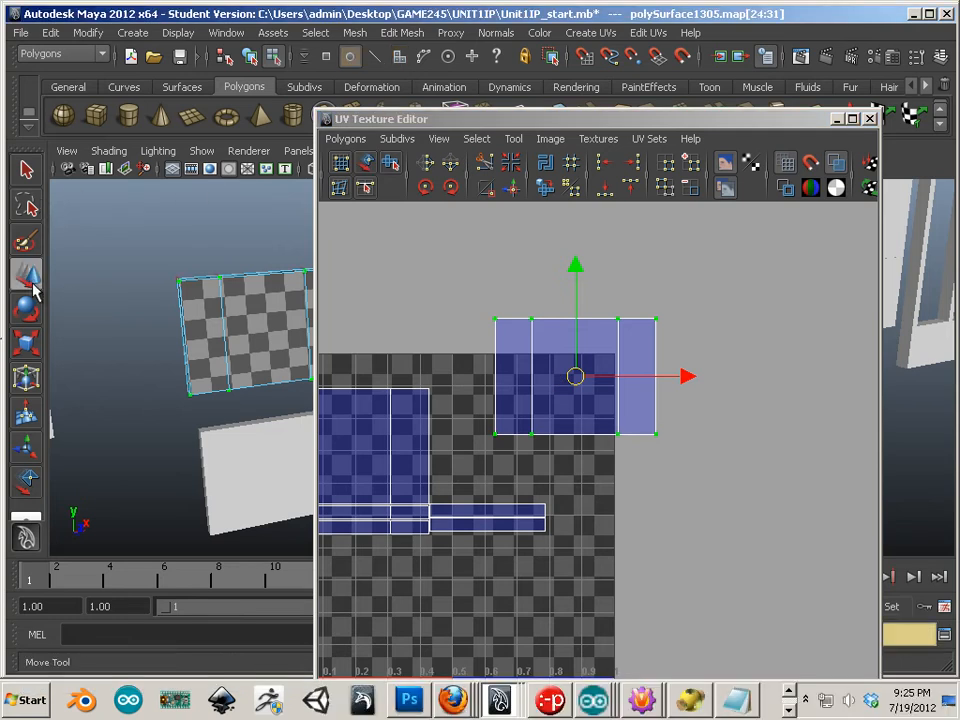
Select only the relocated shell's upper-left corner UV with the Move Tool and reselect the whole shell with the Move UV Shell Tool
left_click(478, 395)
left_click_drag(490, 302, 509, 334)
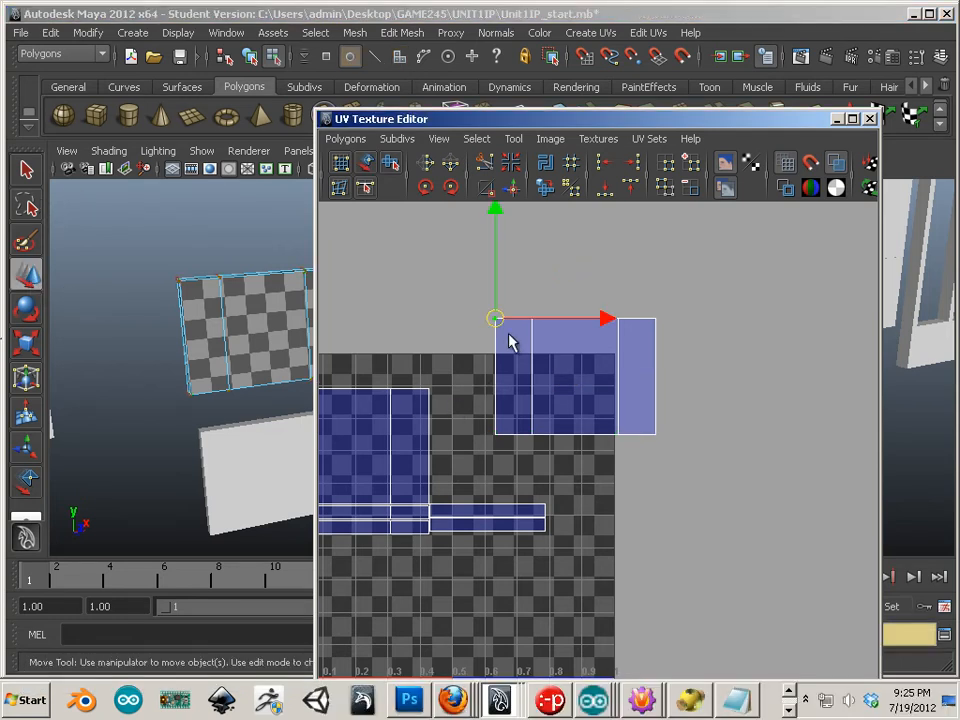
left_click(365, 162)
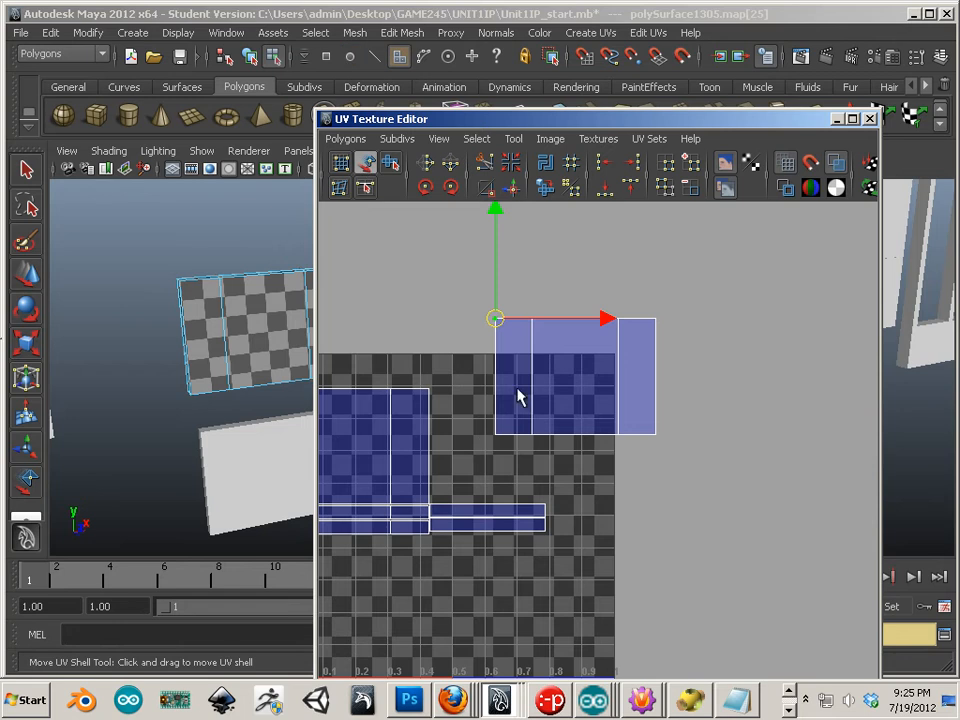
left_click(540, 426)
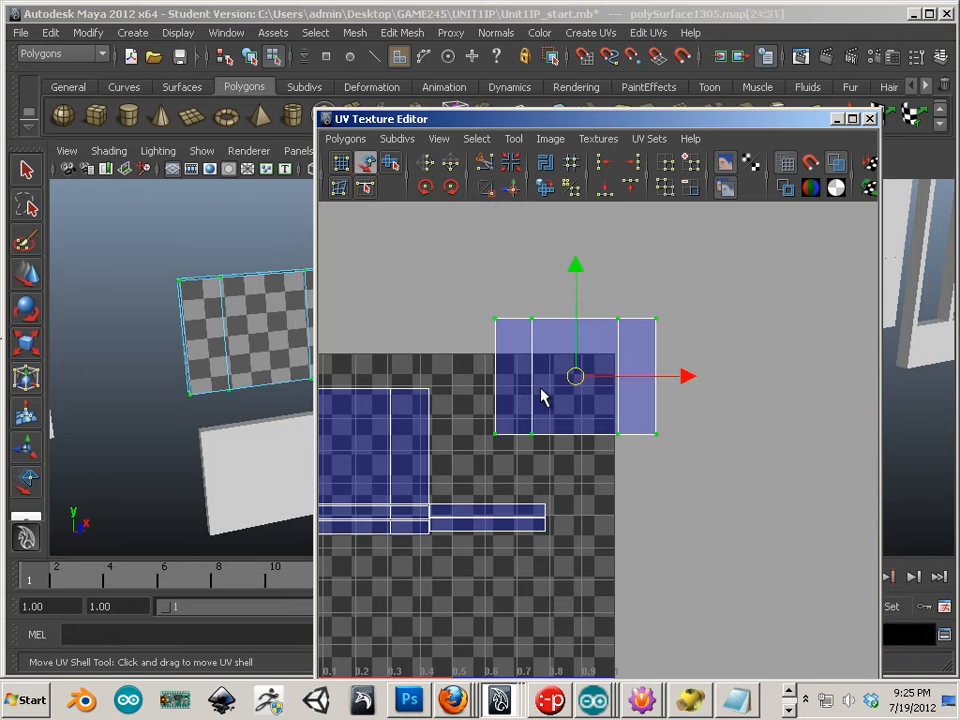
Try to select an edge of the relocated UV shell in edge mode and reselect the checkered wall panel
right_click_drag(543, 397, 539, 432)
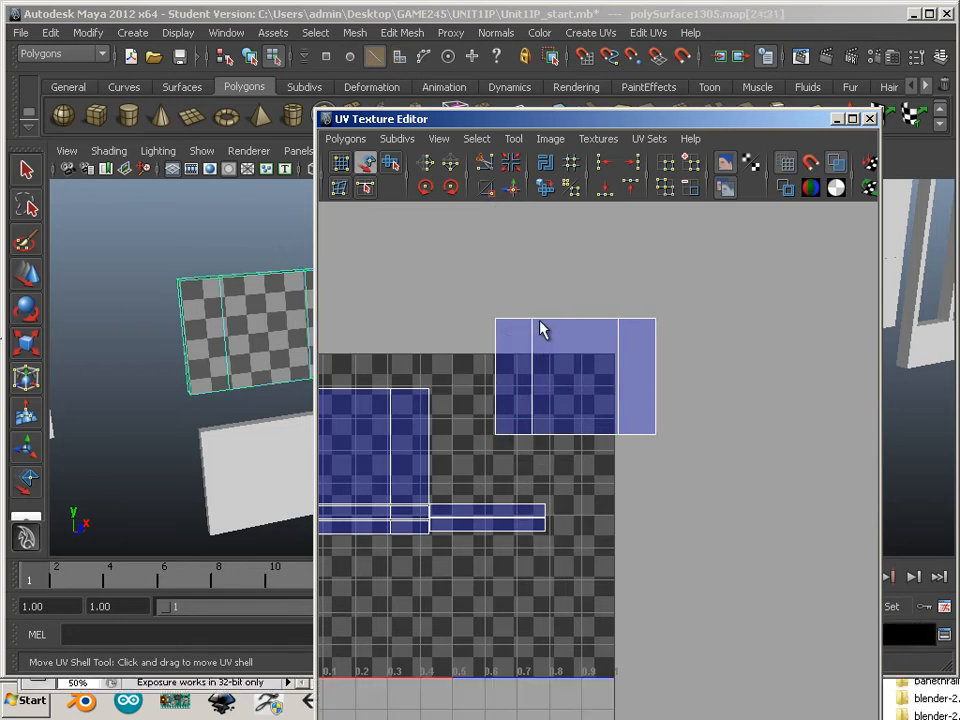
left_click(545, 330)
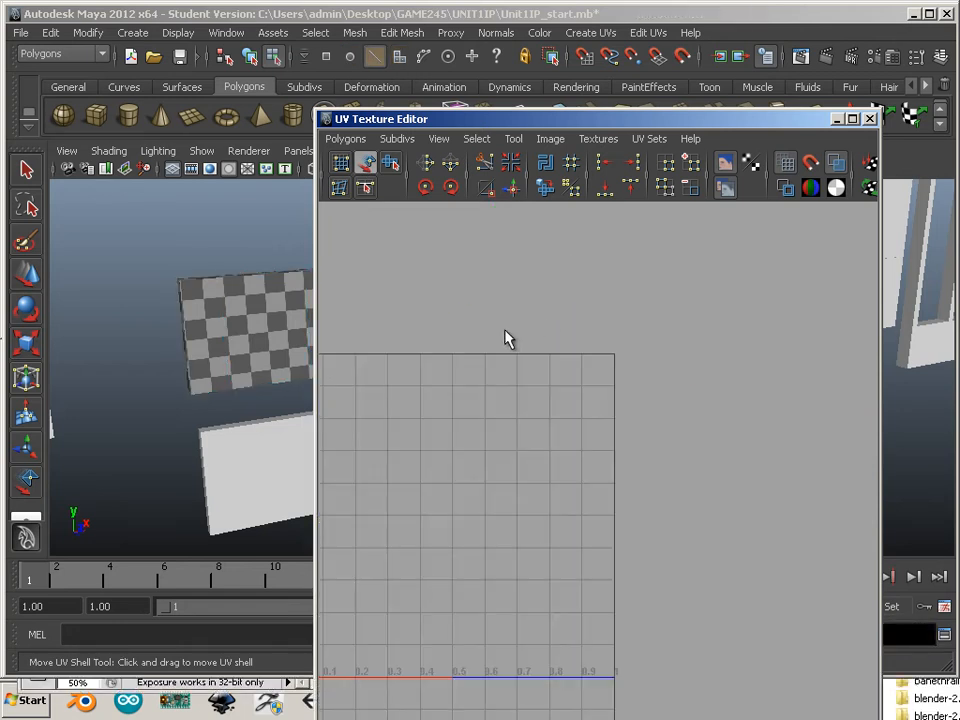
left_click(264, 334)
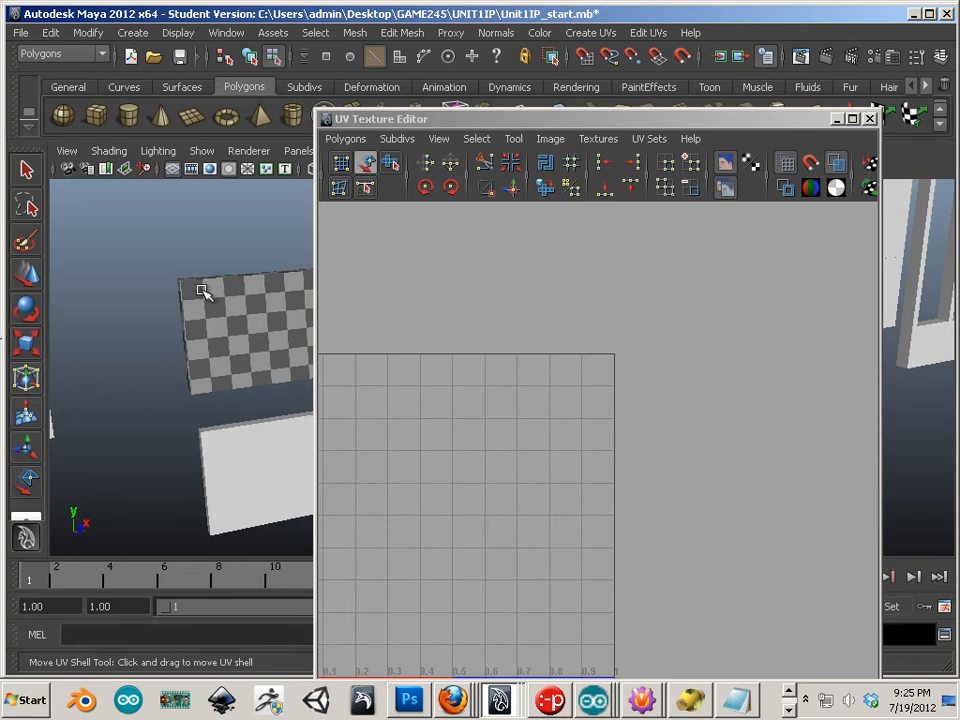
key("q")
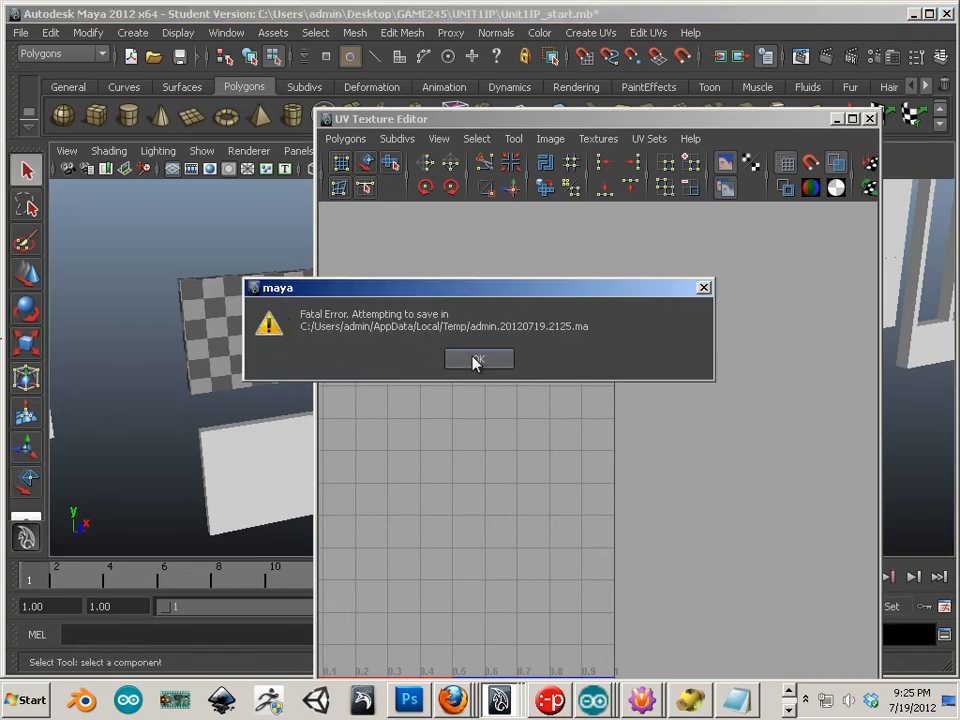
Acknowledge the fatal error and cancel the student-version file save
left_click(475, 361)
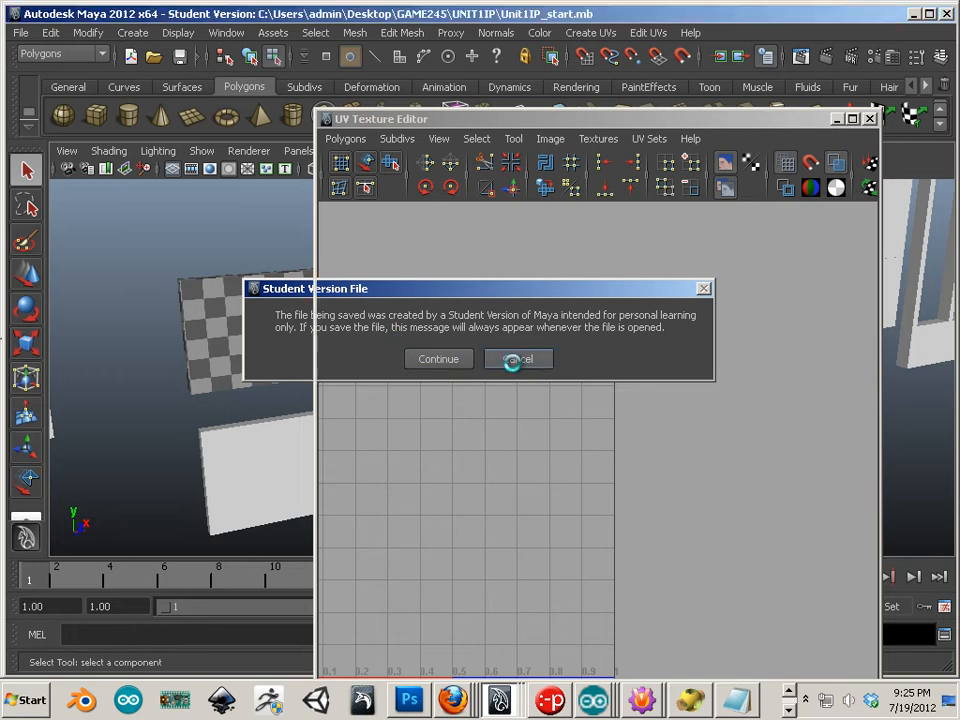
left_click(512, 359)
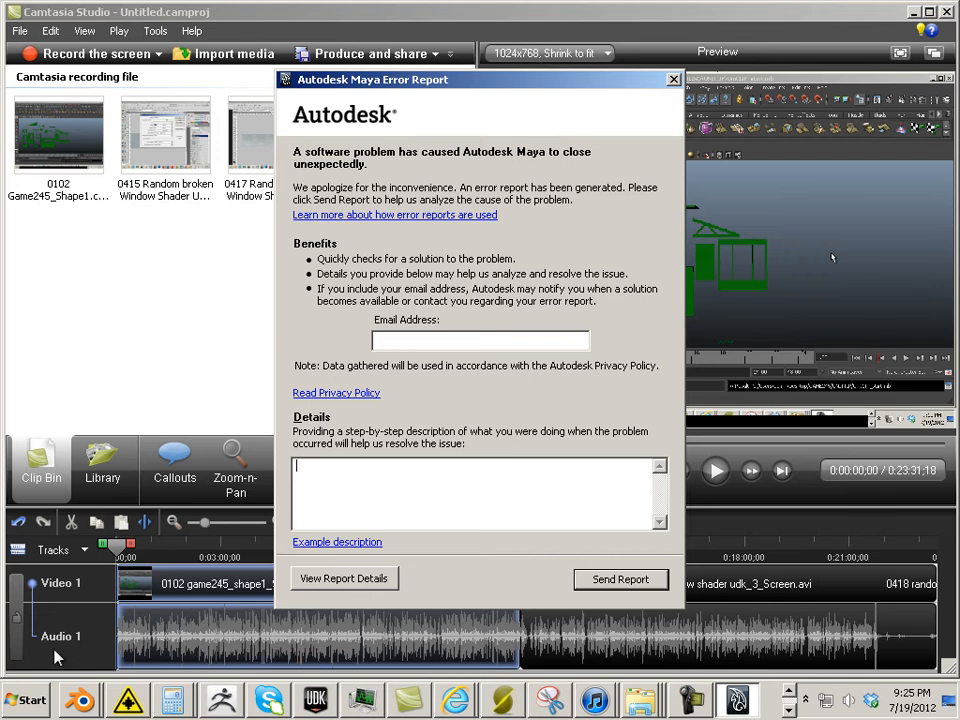
Relaunch Autodesk Maya 2012 64-bit and close the Essential Skills Movies window
left_click(27, 700)
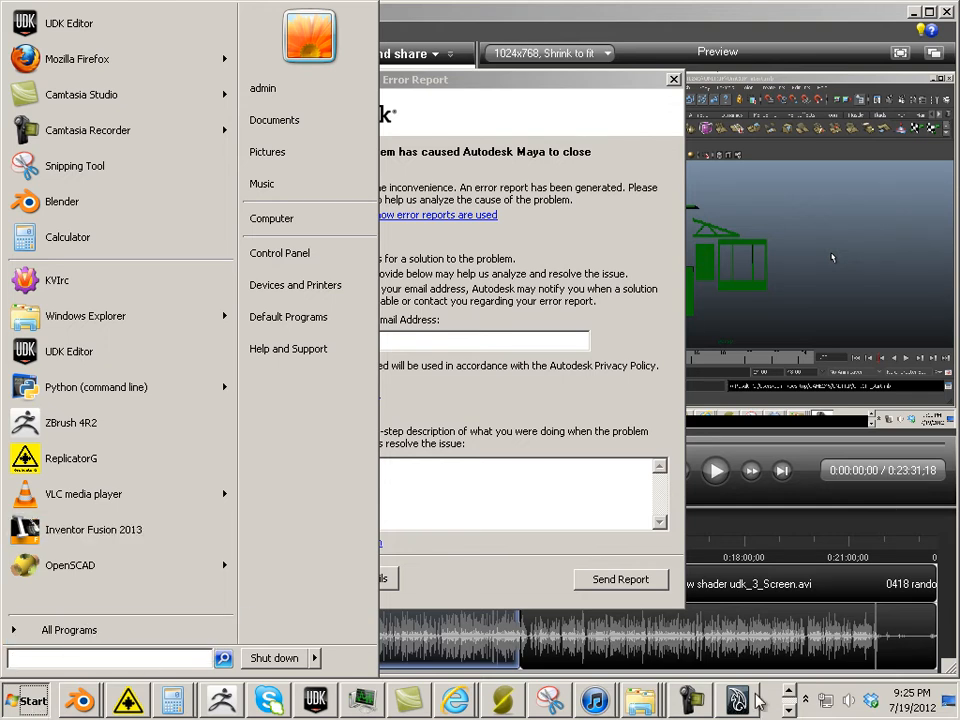
left_click(788, 694)
left_click(793, 706)
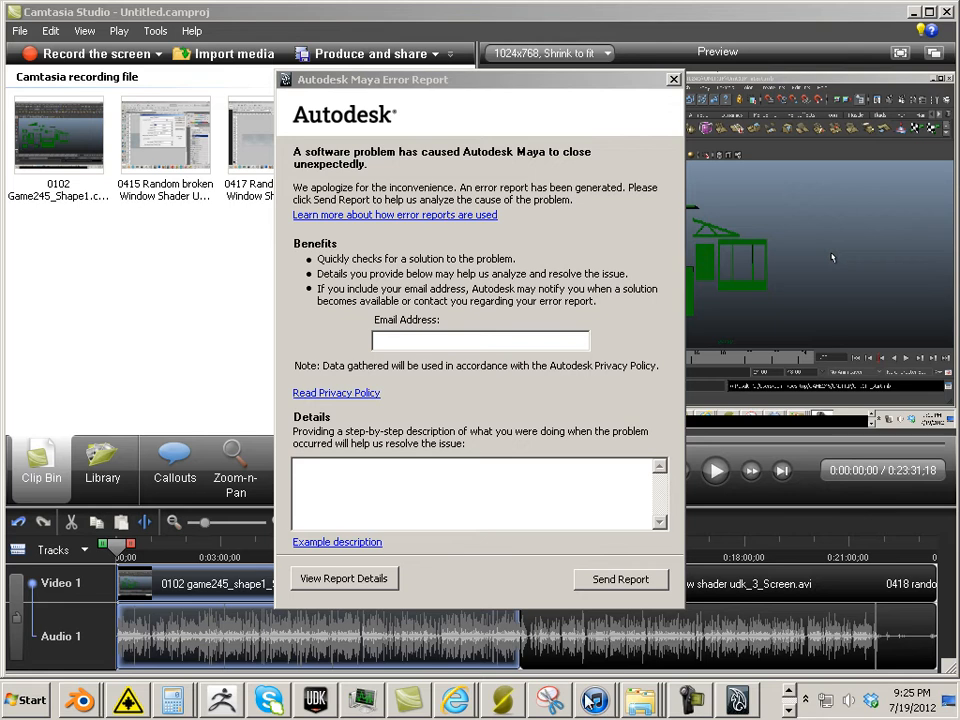
left_click(787, 689)
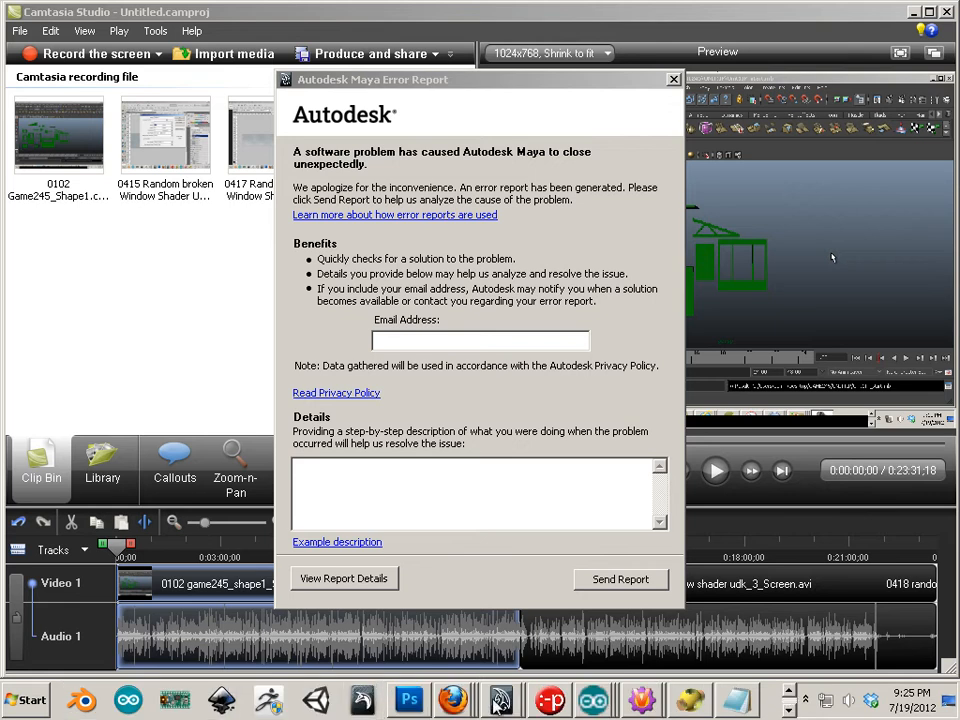
mouse_move(499, 700)
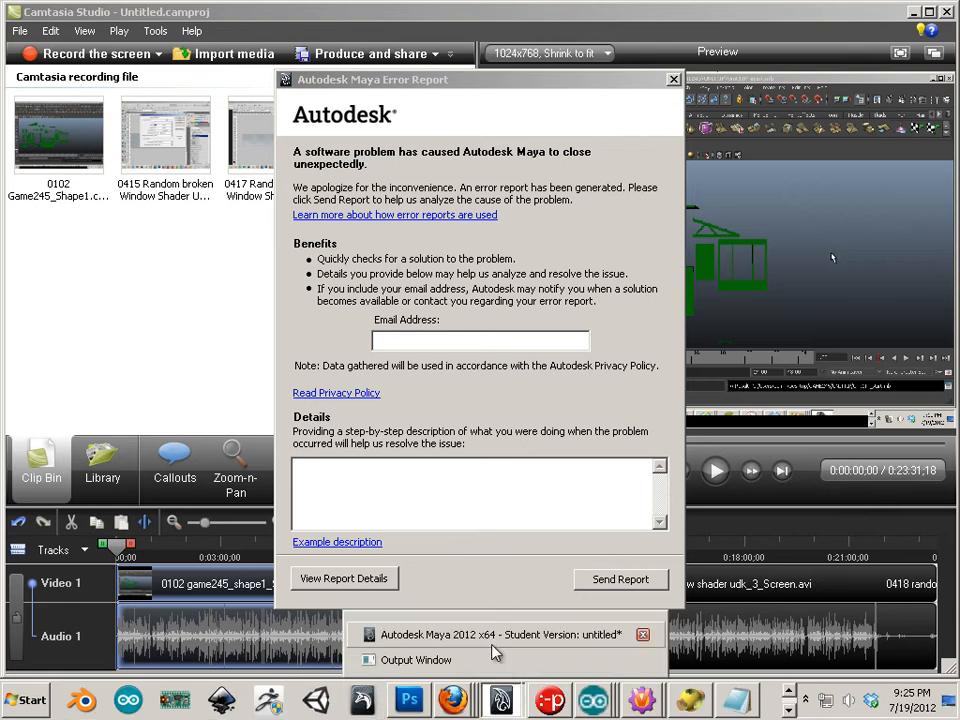
right_click(499, 698)
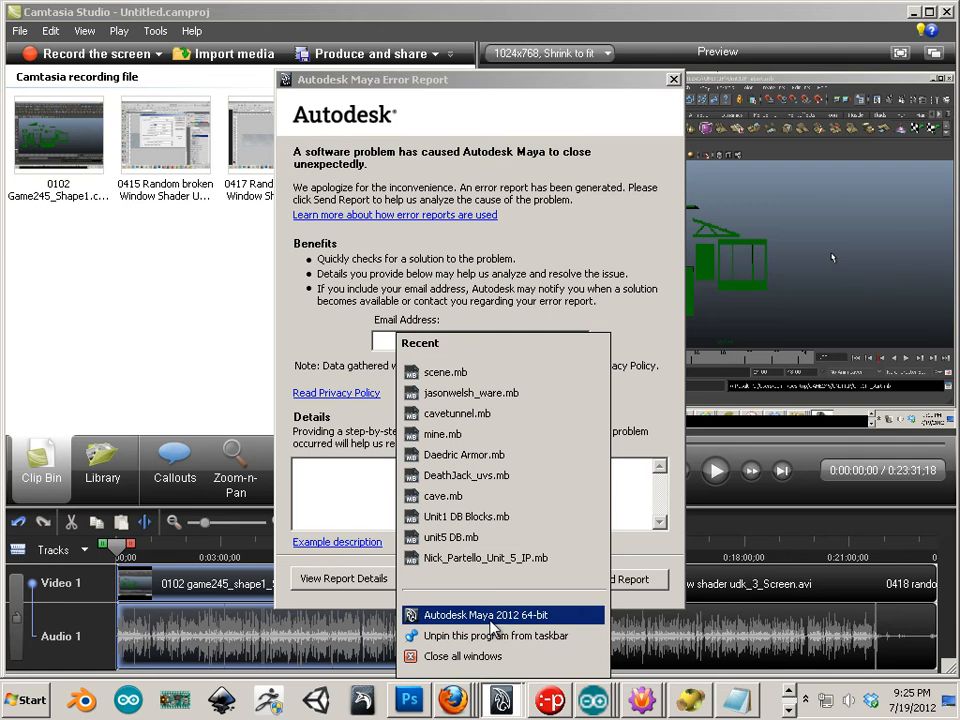
left_click(491, 618)
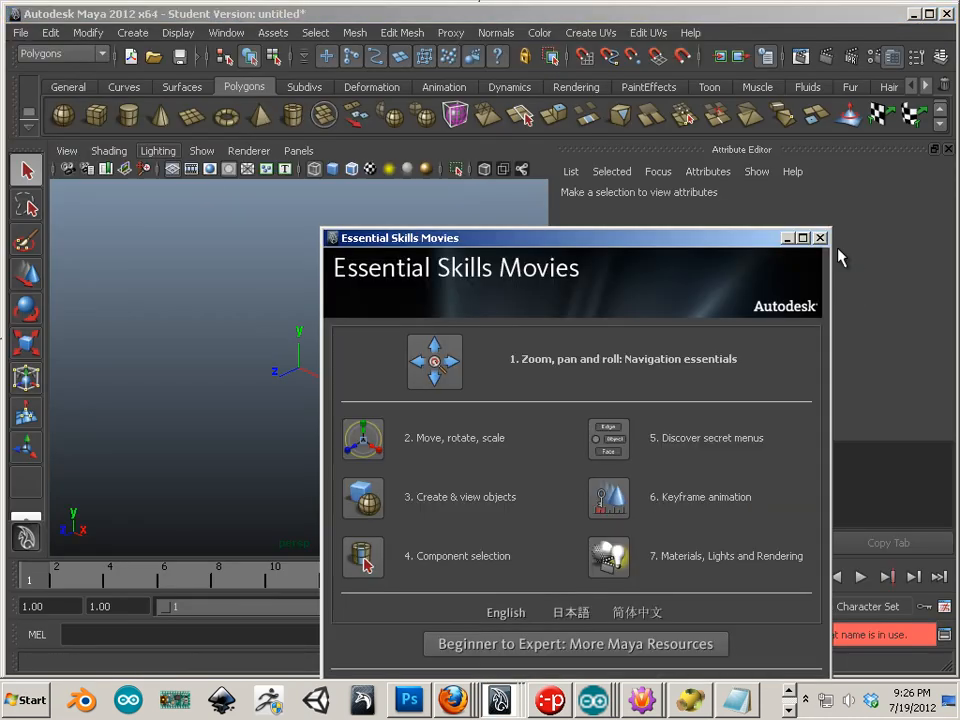
left_click(820, 238)
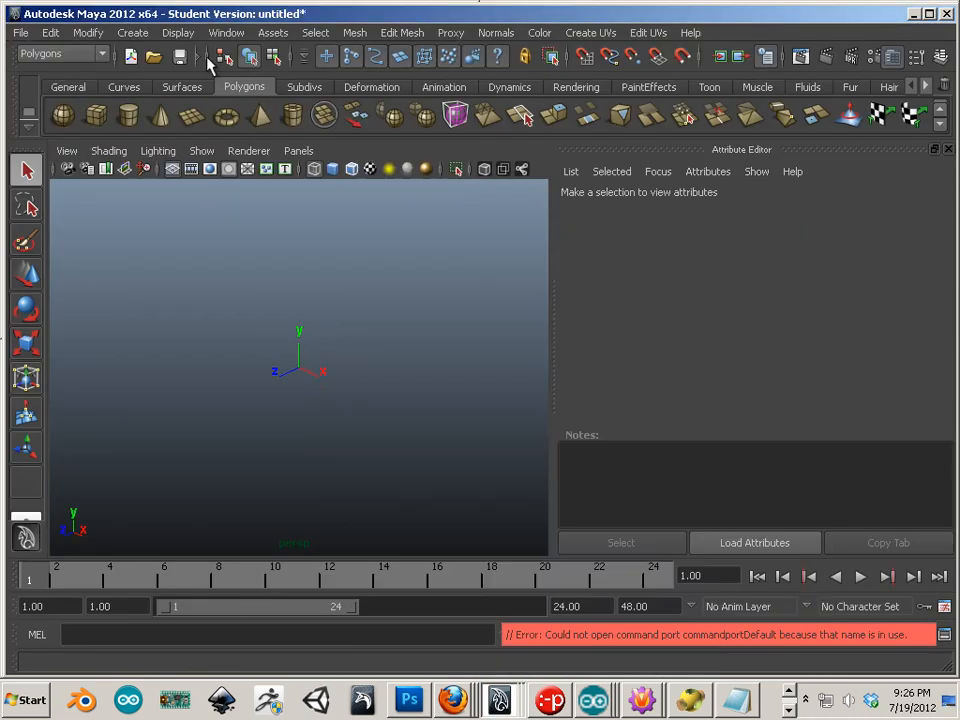
left_click(20, 33)
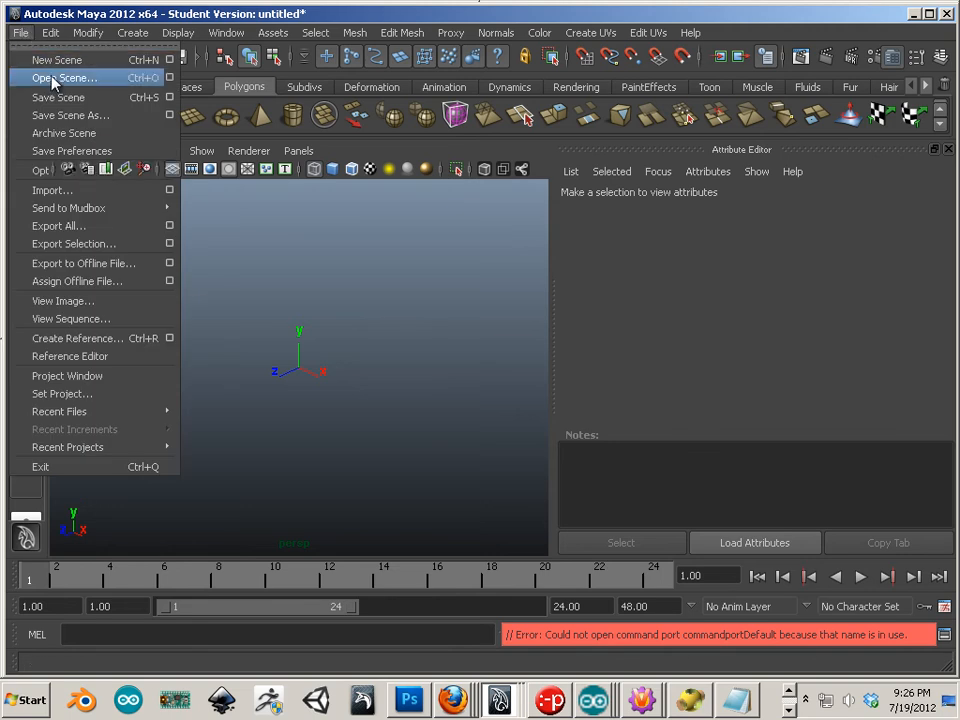
left_click(55, 79)
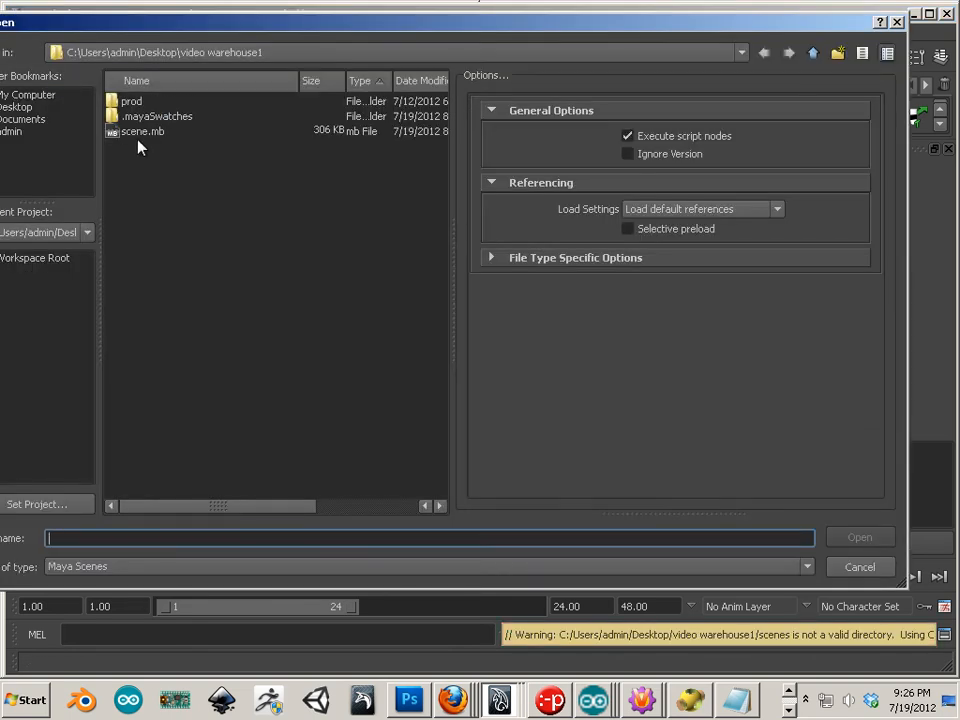
double_click(140, 132)
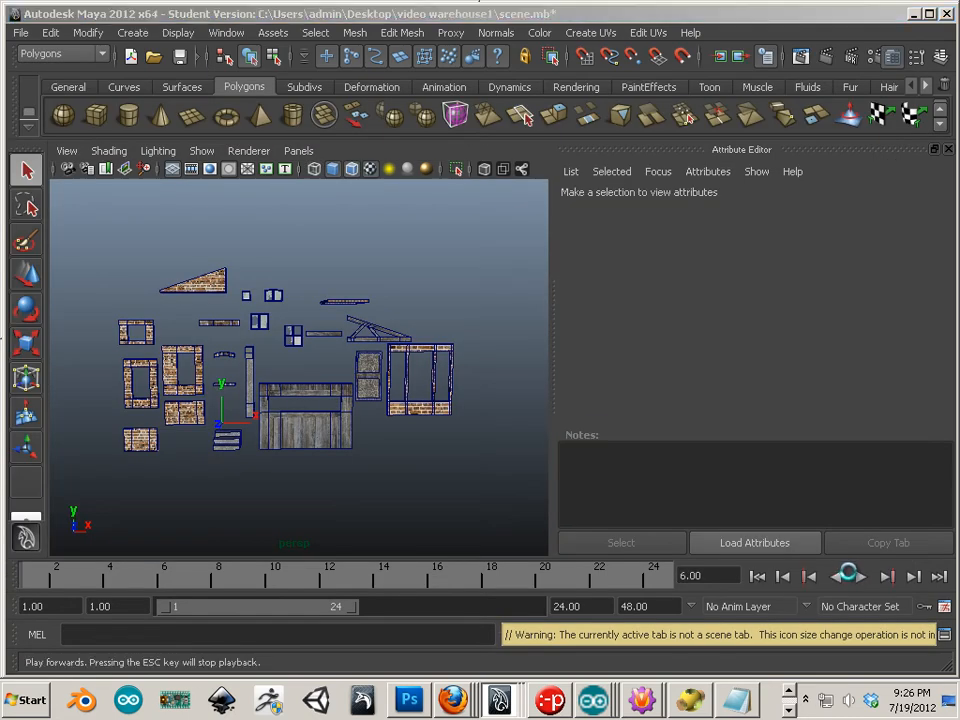
Open Unit1IP_start.mb from the desktop folder GAME245\UNIT1IP without saving the current scene, and close the UV Texture Editor
left_click(24, 35)
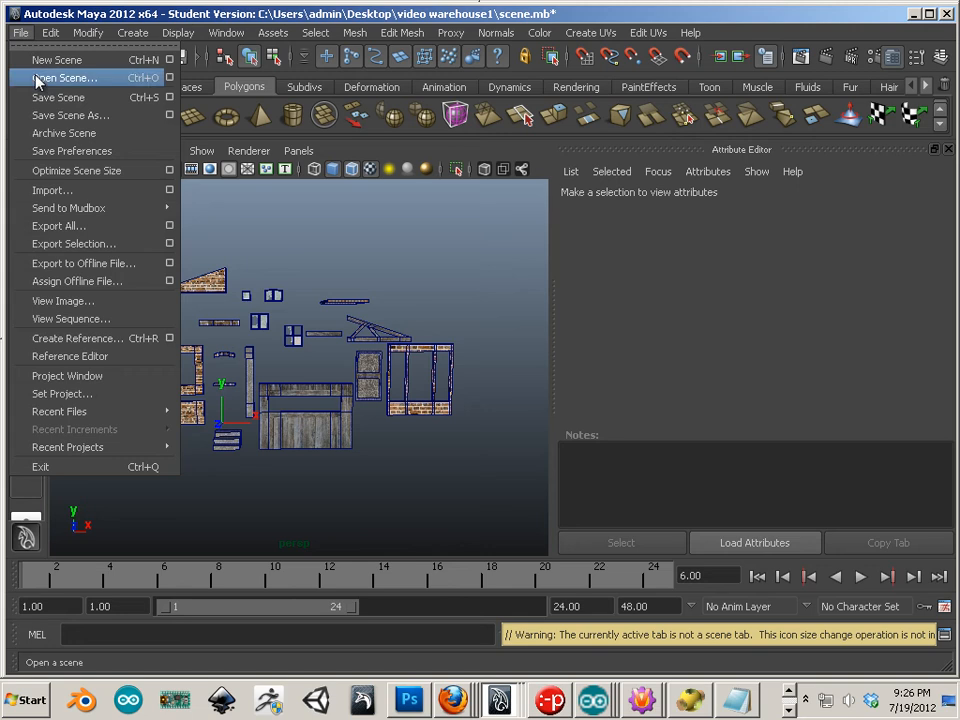
left_click(38, 78)
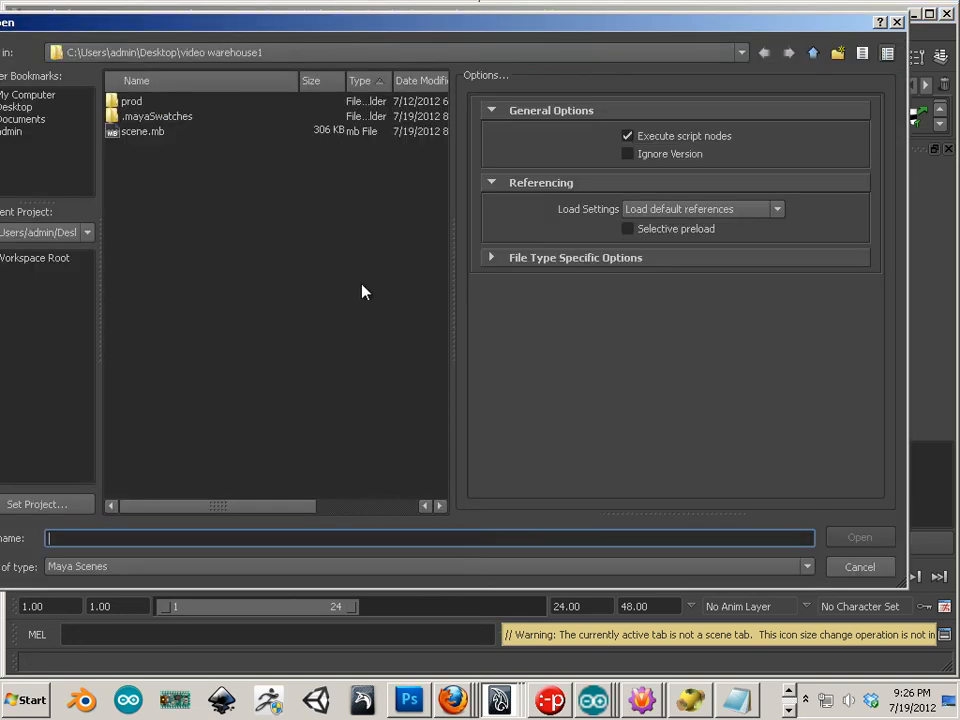
left_click_drag(75, 33, 270, 70)
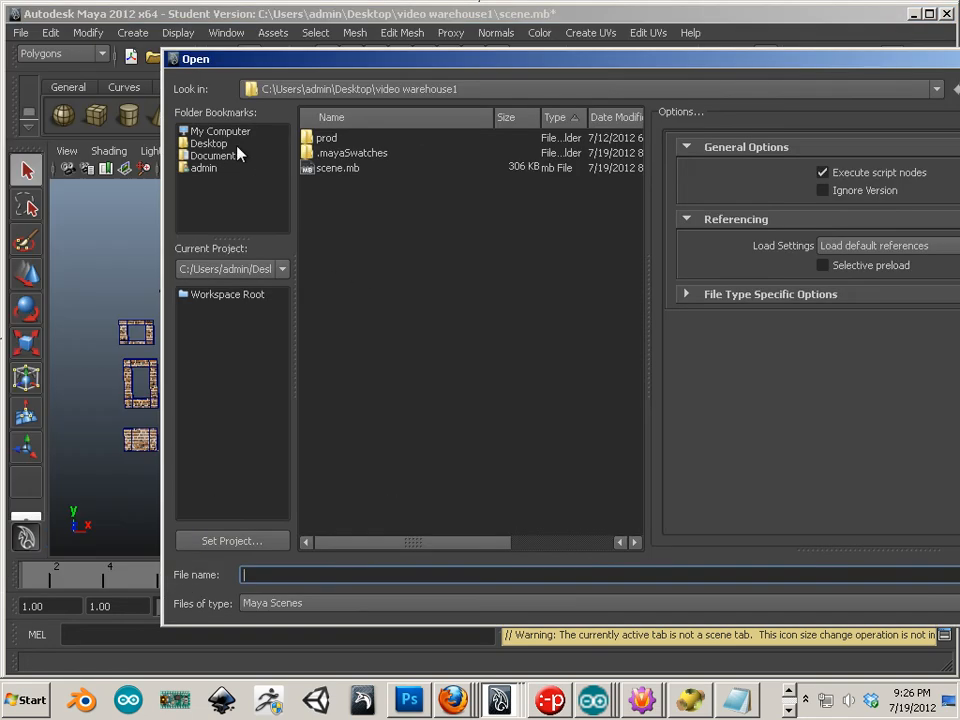
left_click(222, 132)
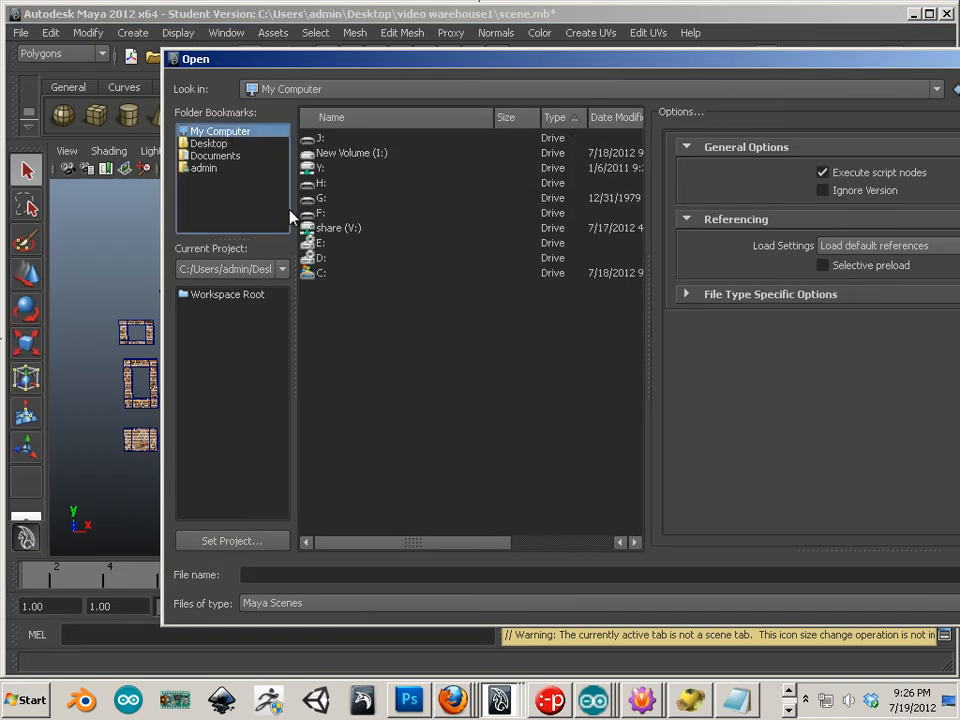
left_click(226, 144)
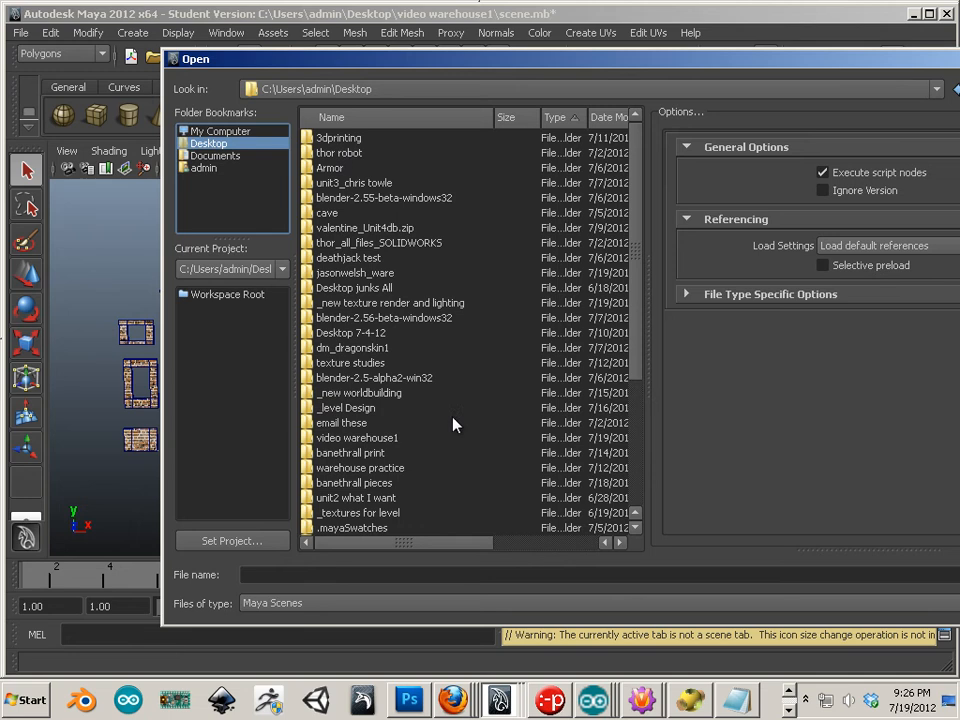
left_click(455, 425)
scroll(450, 418, "down", 4)
double_click(345, 408)
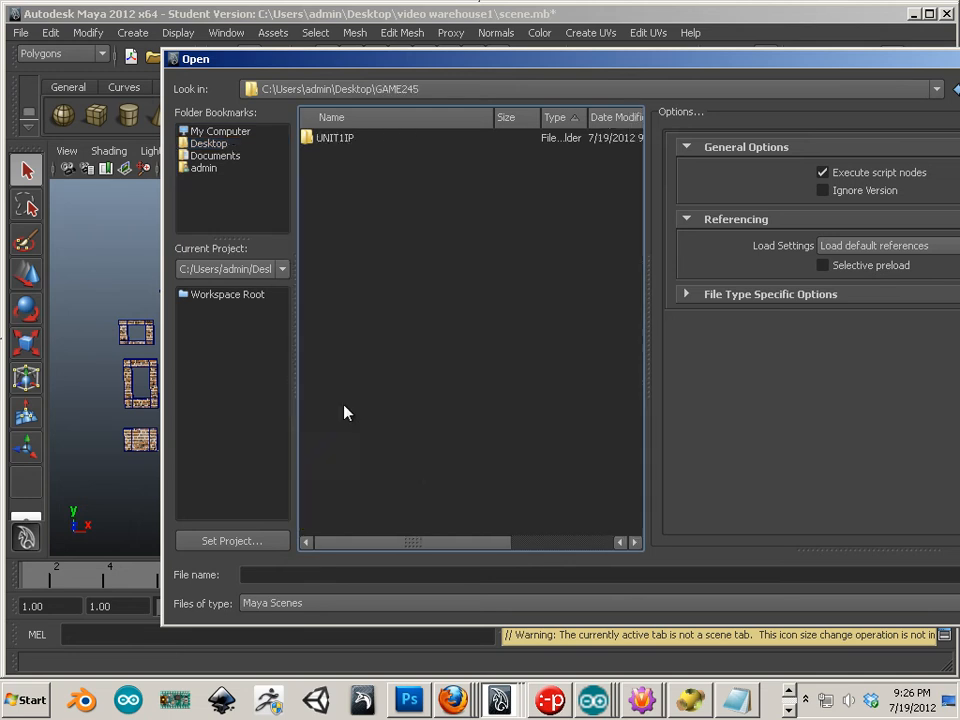
double_click(340, 138)
double_click(340, 152)
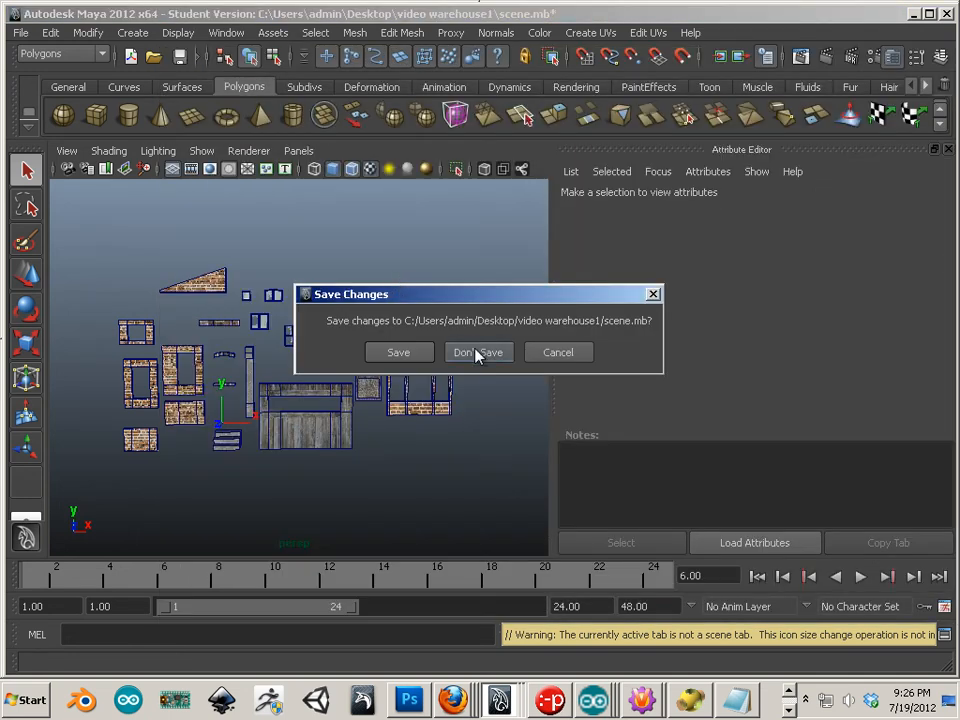
left_click(477, 353)
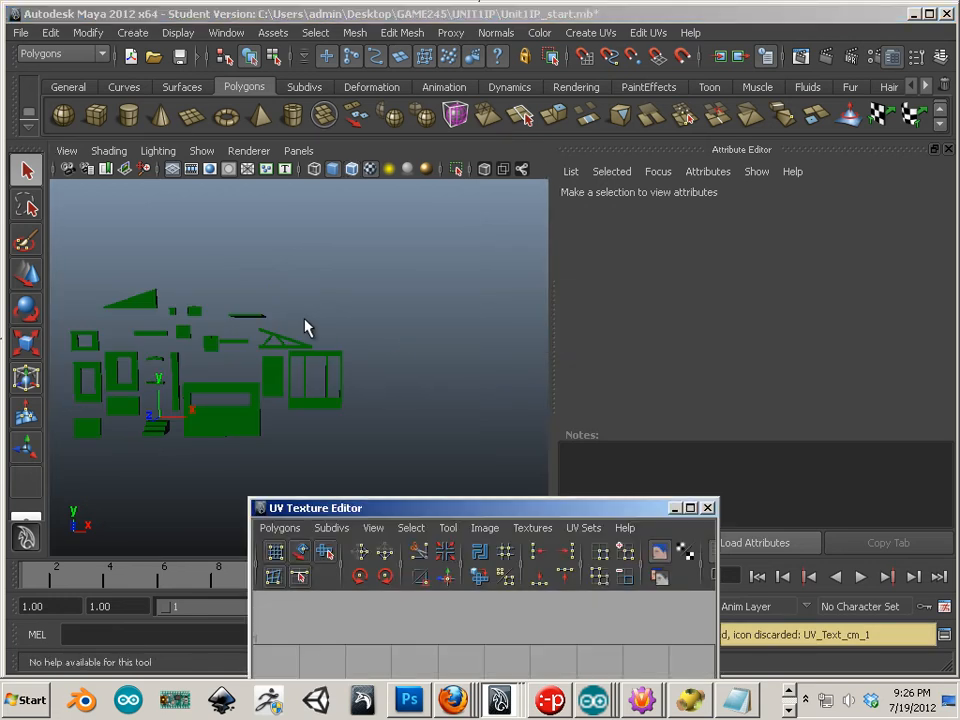
left_click(707, 509)
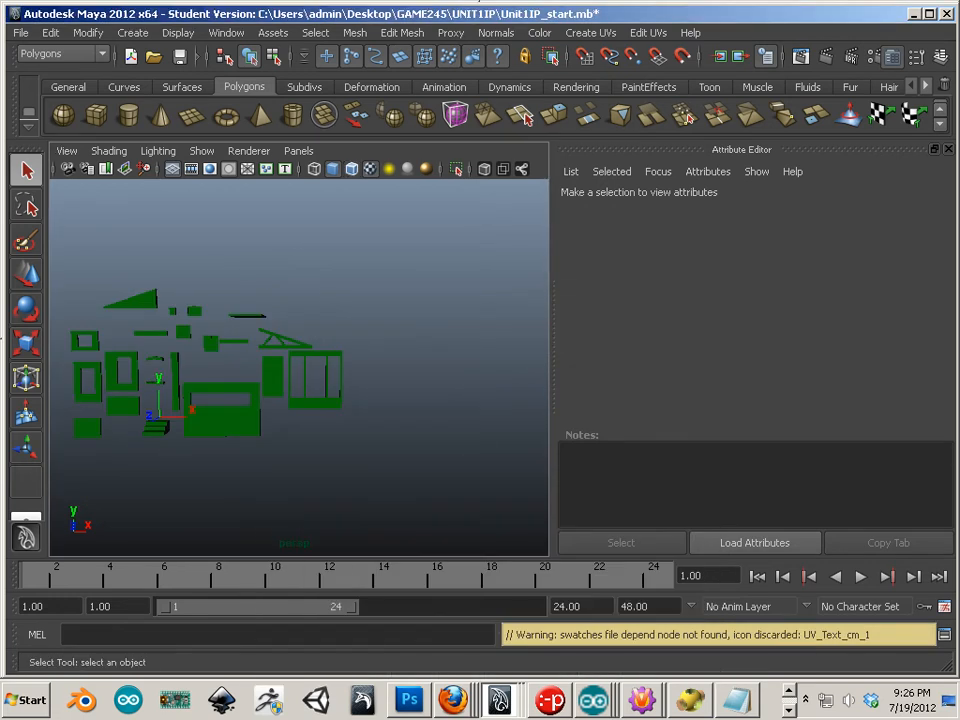
Import the texture file UV_Text_cm.tga into Hypershade and return to the list of materials
left_click_drag(959, 222, 159, 182)
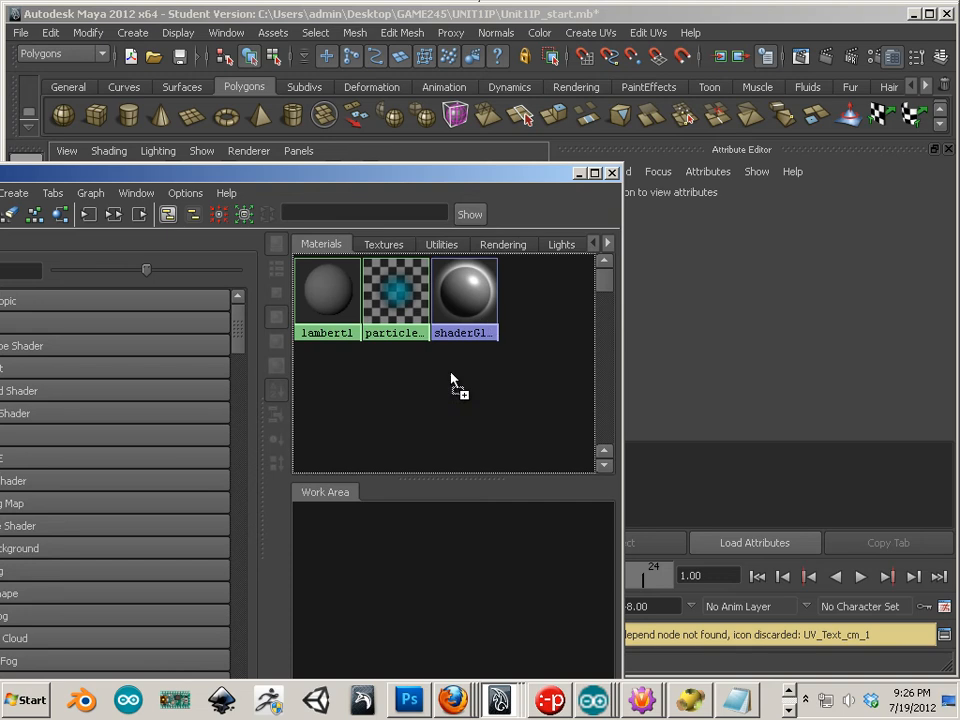
left_click(390, 247)
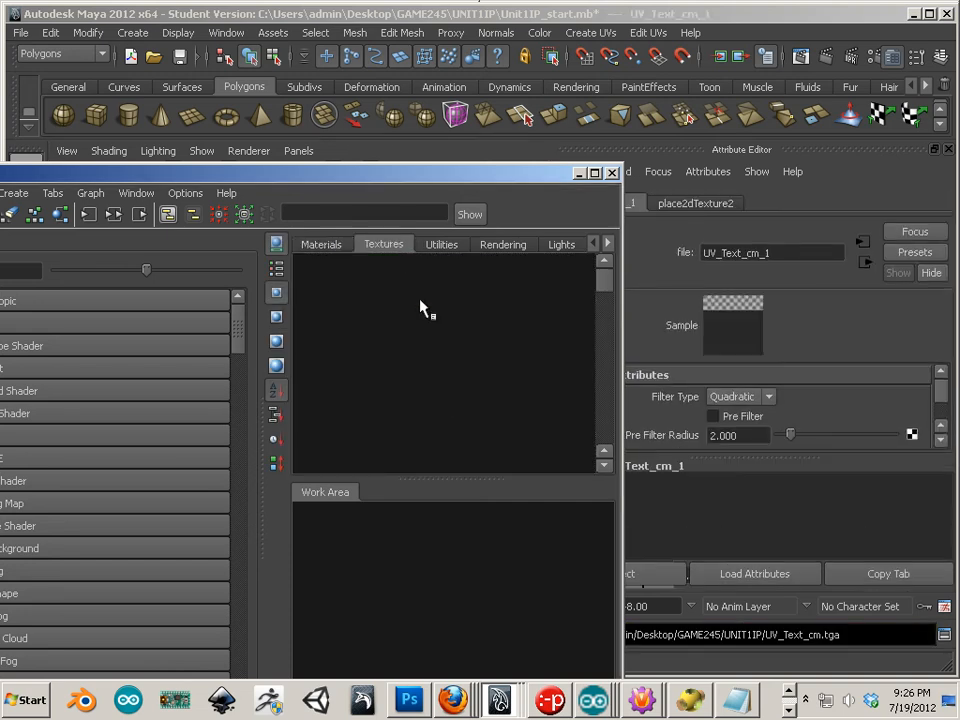
left_click(316, 246)
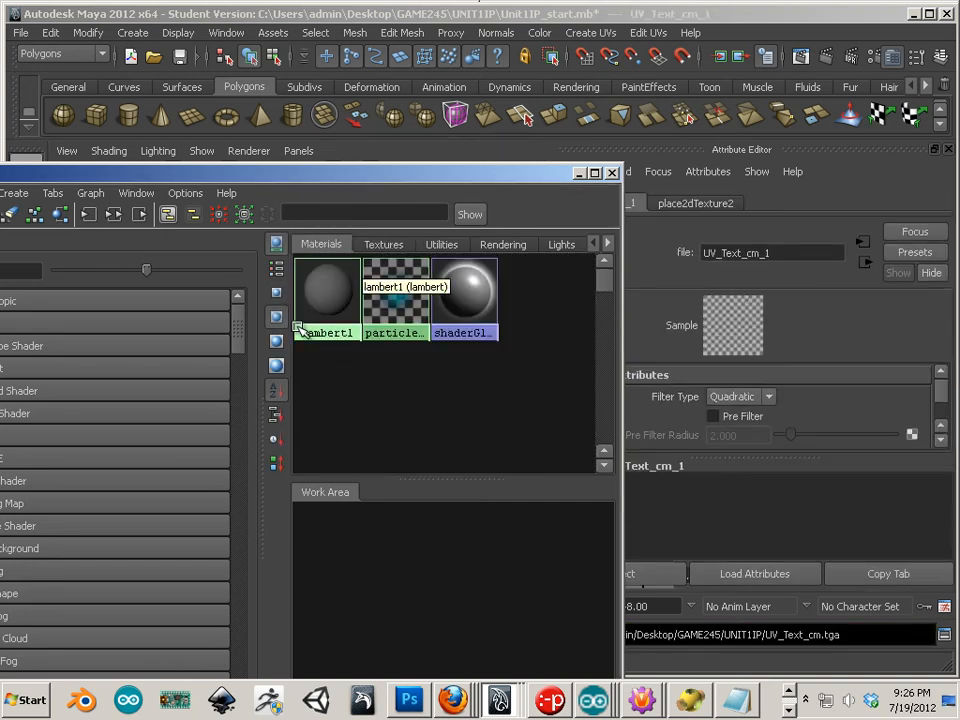
Create a new Lambert material in Hypershade
left_click_drag(188, 176, 396, 18)
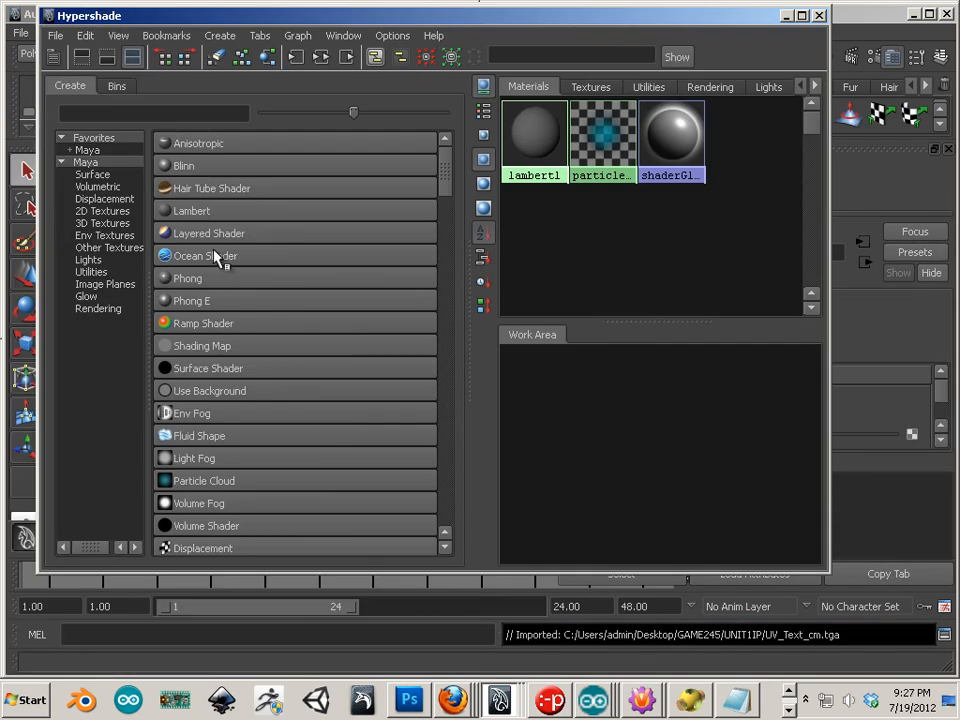
left_click(210, 212)
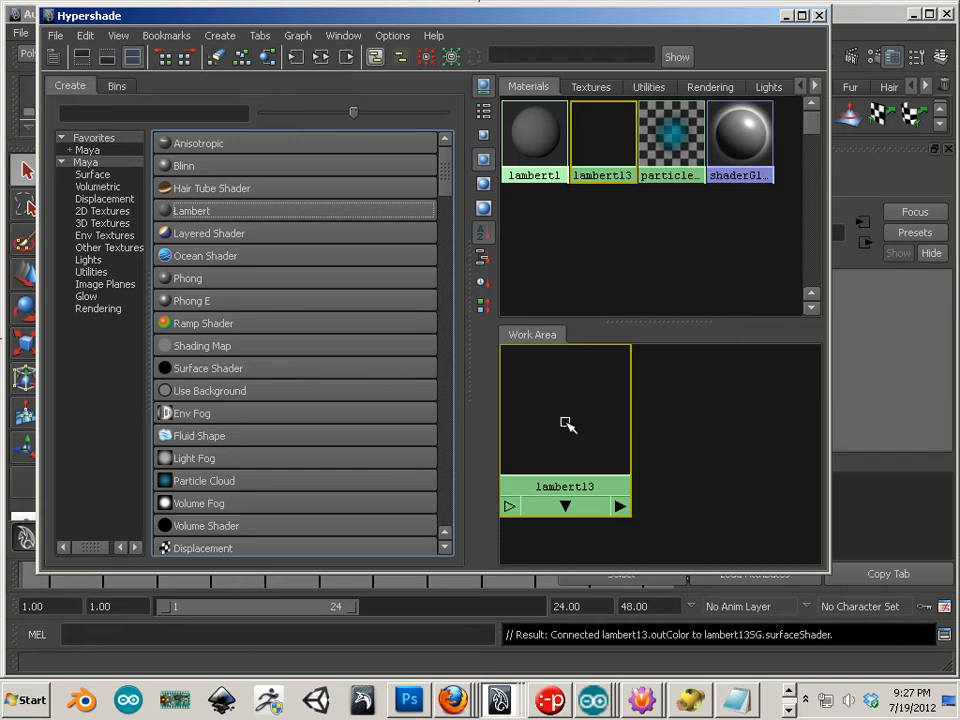
Rename the new Lambert material as UV_text
right_click(566, 423)
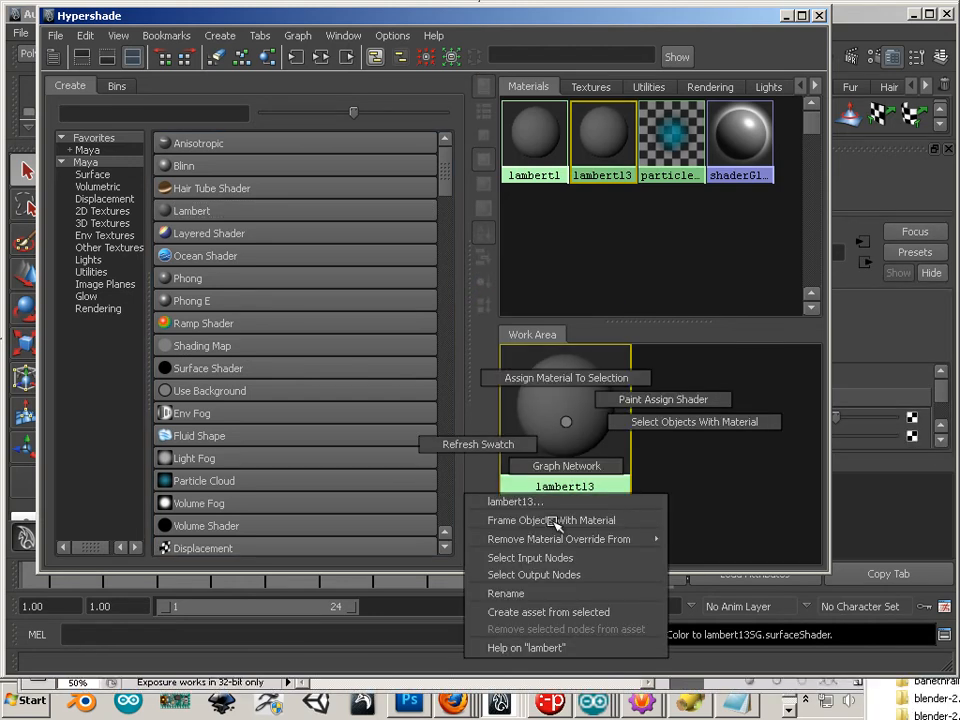
left_click(546, 593)
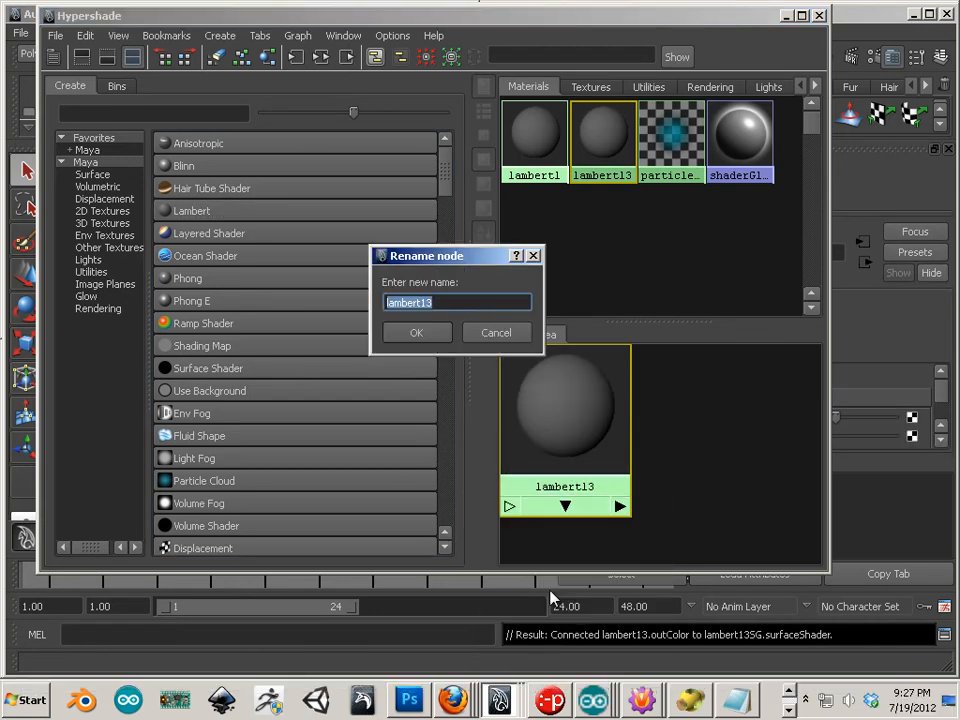
type("UV_text")
key("Return")
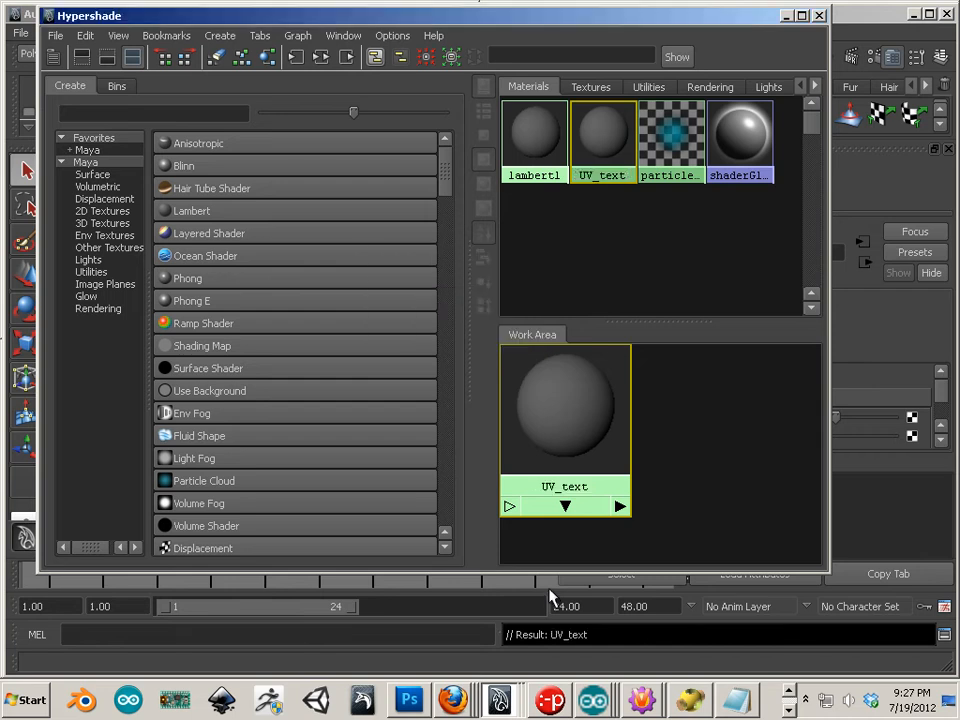
Bring the UV_Text_cm_1 texture into the Hypershade work area, connect it to the color of the UV_text material, and clear Hypershade from the viewport
left_click(590, 87)
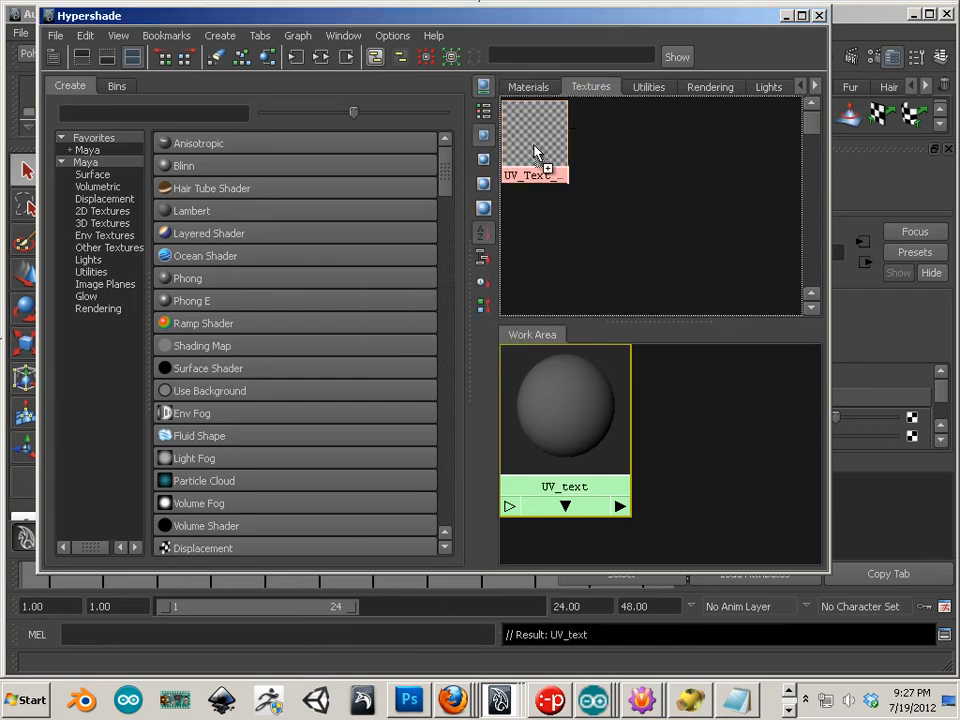
middle_click_drag(546, 160, 540, 390)
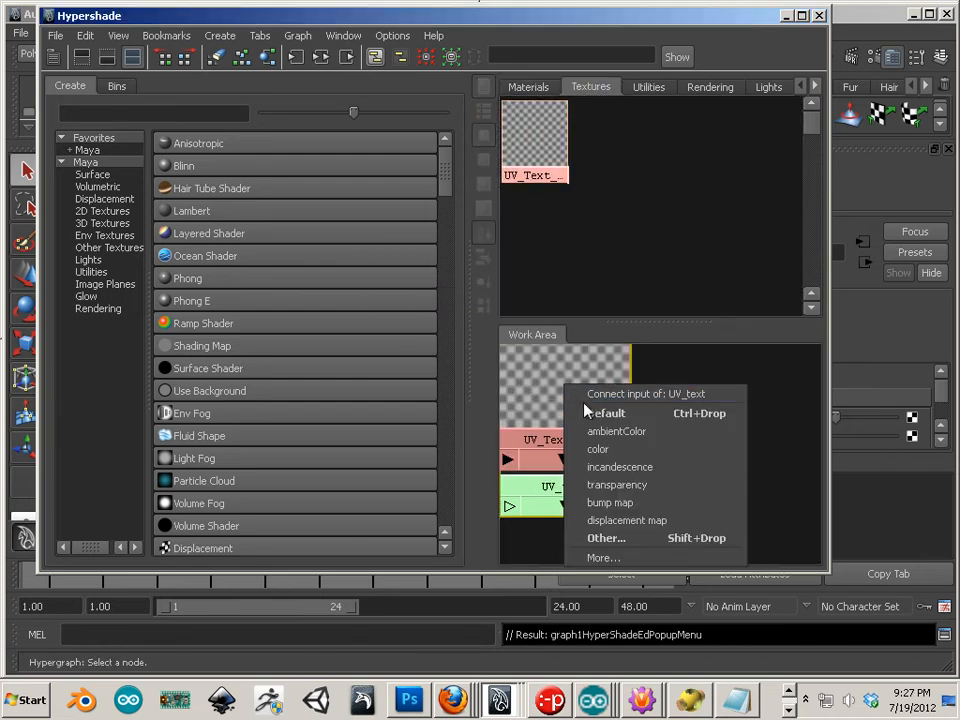
left_click(578, 412)
left_click(730, 462)
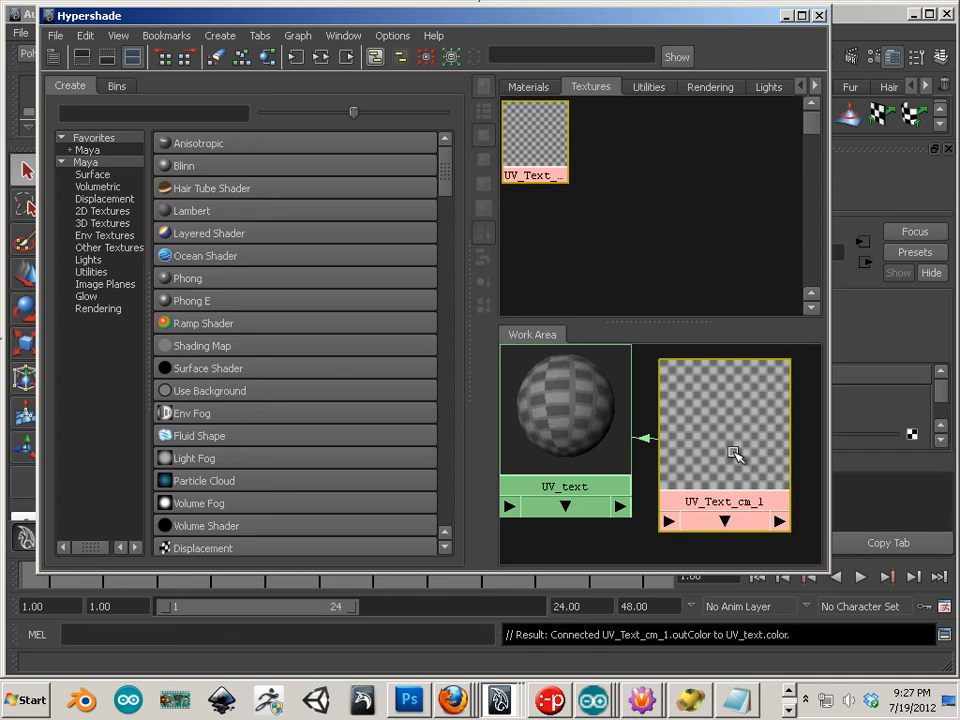
middle_click_drag(735, 454, 572, 428)
left_click(610, 482)
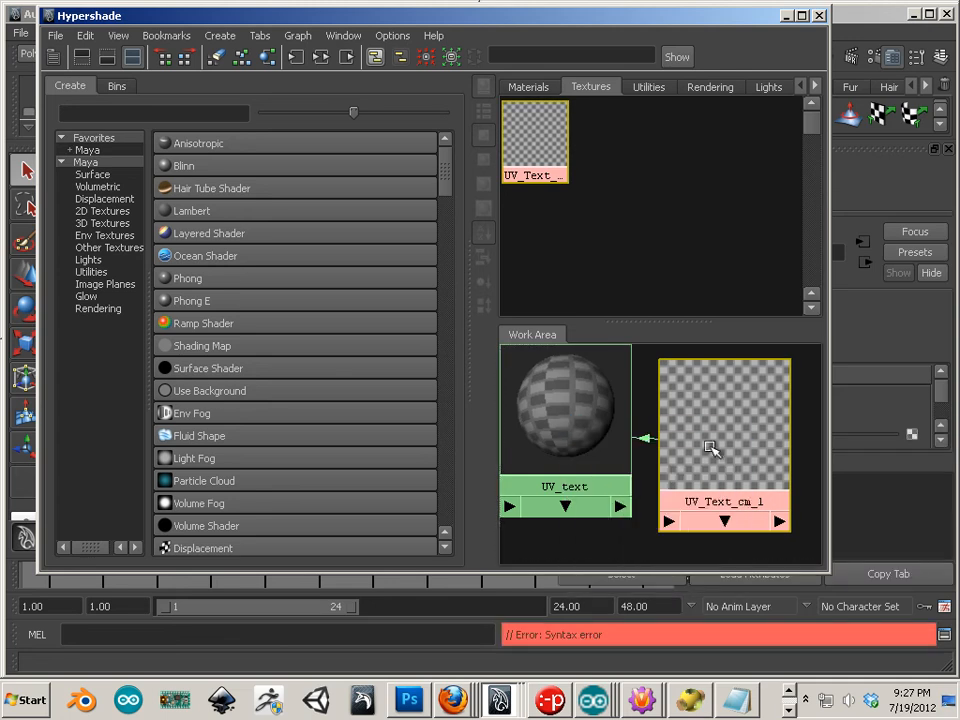
left_click_drag(709, 446, 726, 441)
left_click_drag(391, 22, 503, 56)
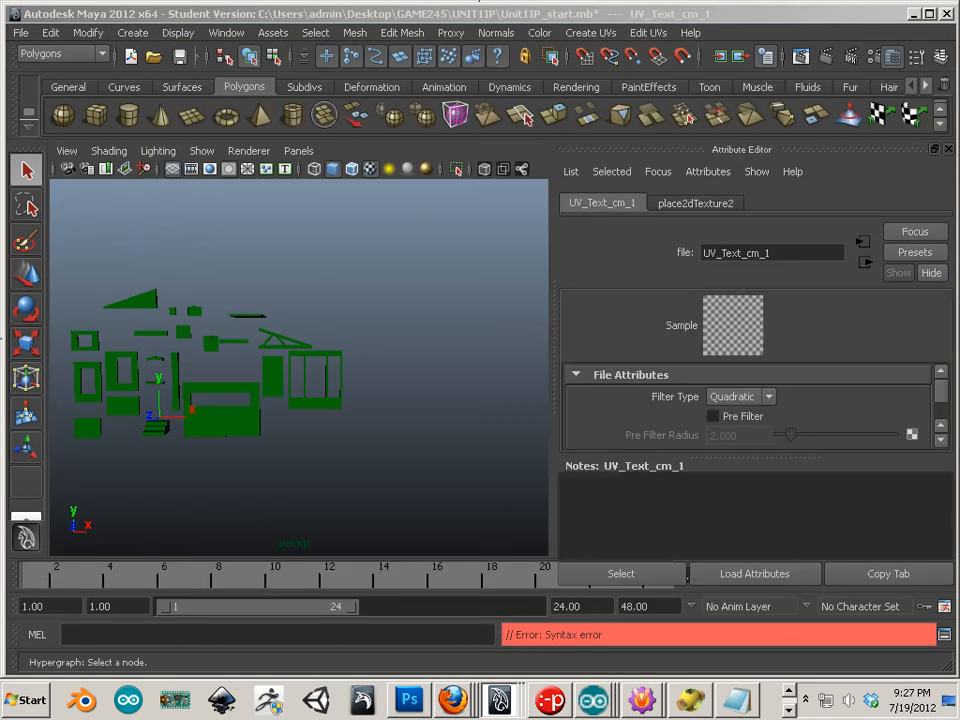
Move the window-frame wall pieces sideways, away from the two small solid wall panels
middle_click_drag(170, 393, 384, 396, "alt")
right_click_drag(384, 396, 426, 414, "alt")
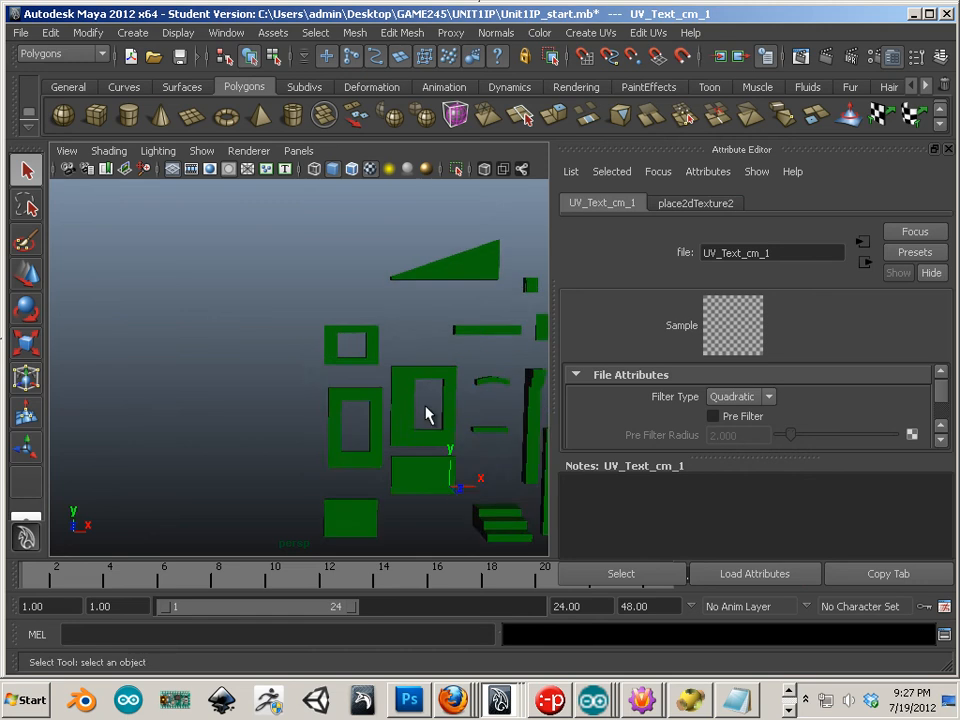
middle_click_drag(426, 414, 312, 386, "alt")
right_click_drag(312, 386, 339, 380, "alt")
left_click(281, 443)
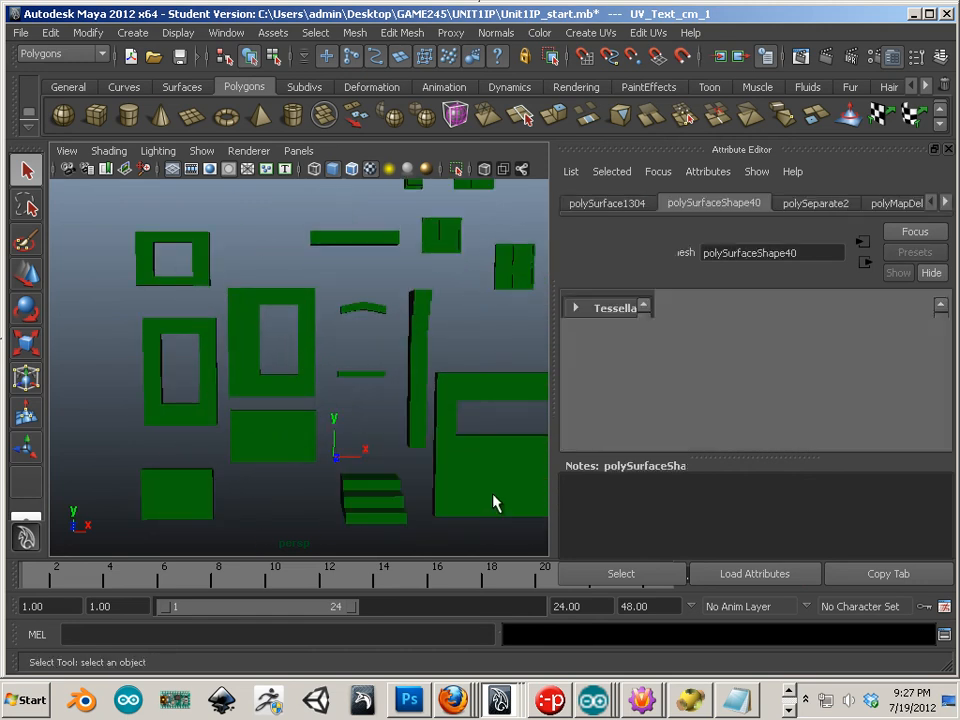
left_click_drag(156, 276, 21, 338)
left_click(30, 275)
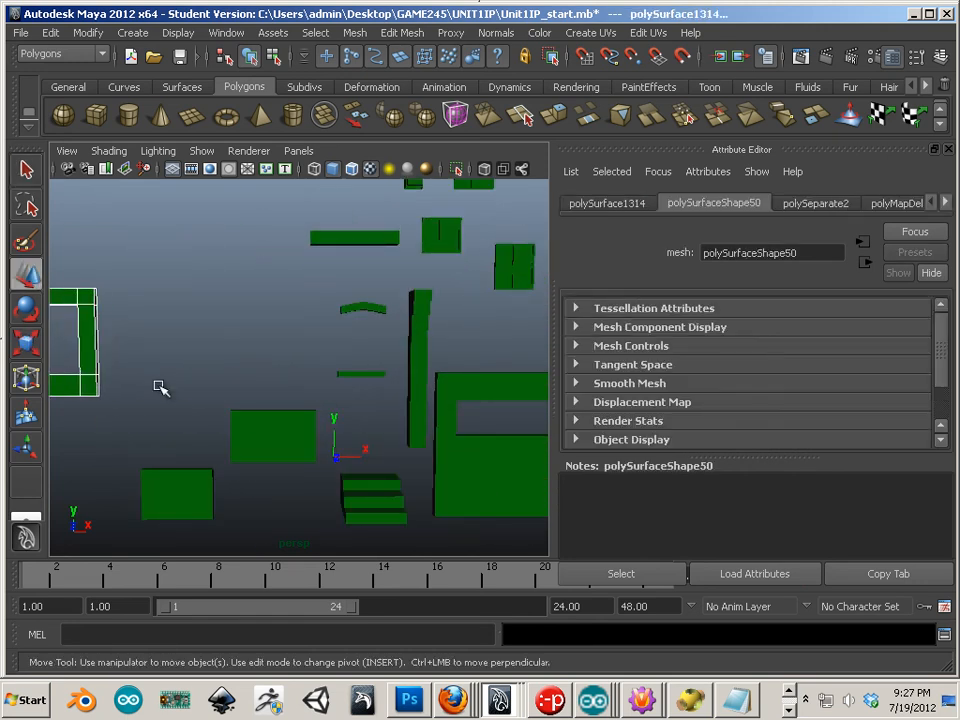
Move the two small solid wall panels sideways, away from the stairs and large wall
middle_click_drag(160, 388, 272, 364, "alt")
left_click(350, 432)
left_click_drag(395, 406, 359, 405)
left_click(268, 466)
left_click_drag(330, 464, 246, 464)
Assign the UV_text material to the upper solid wall panel and create its UVs with Automatic Mapping
middle_click_drag(540, 404, 338, 400)
scroll(333, 403, "up", 5)
middle_click_drag(369, 495, 335, 414, "alt")
right_click_drag(335, 414, 276, 398, "alt")
left_click(276, 398)
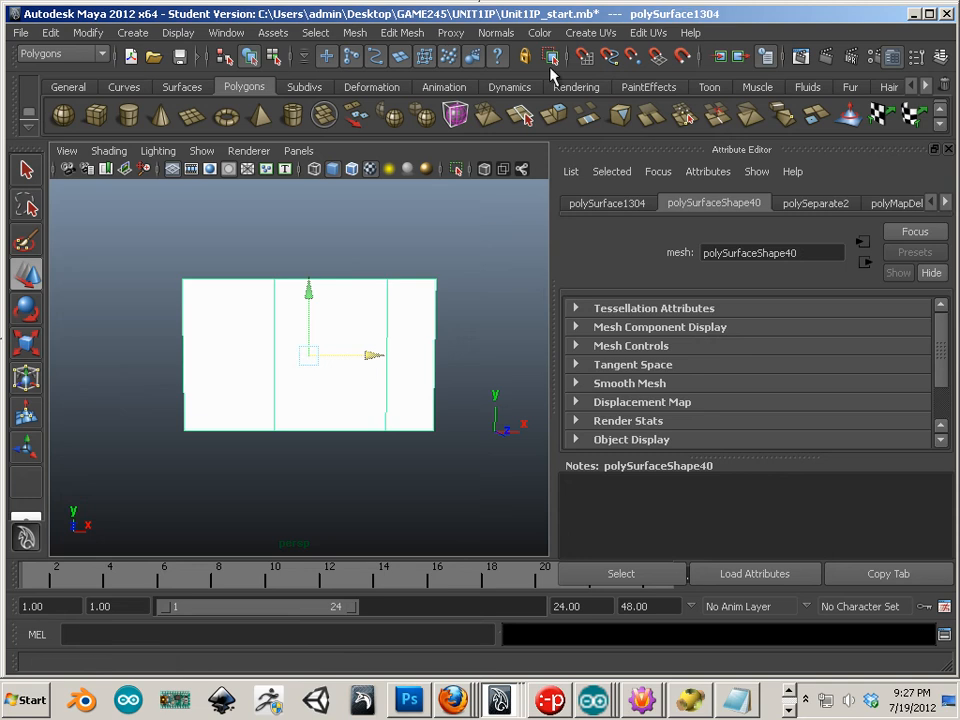
left_click(582, 33)
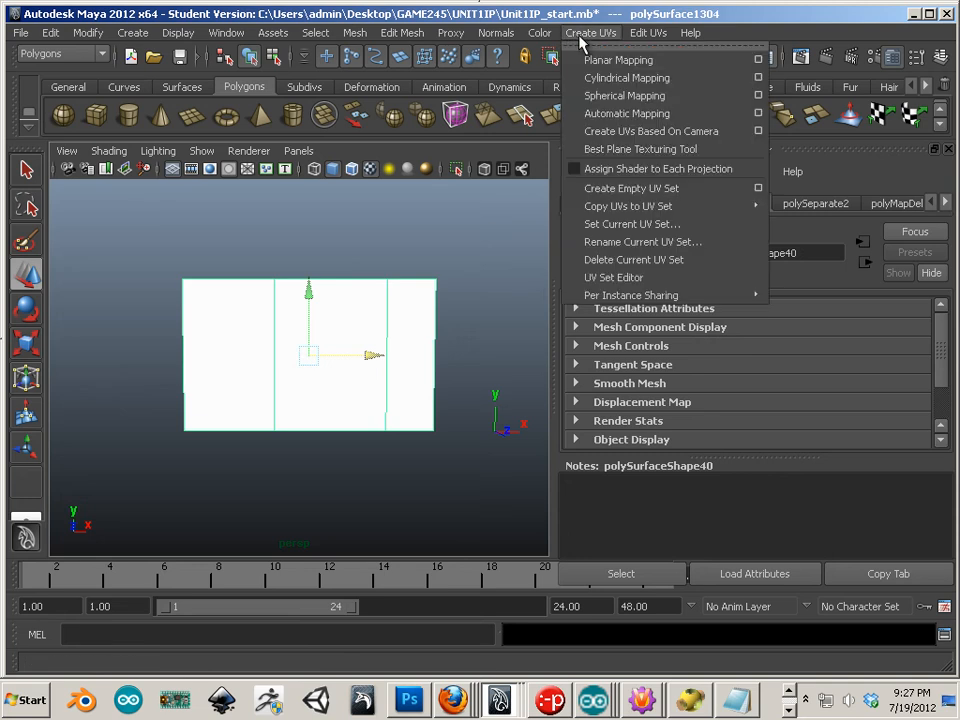
left_click(621, 113)
left_click(186, 199)
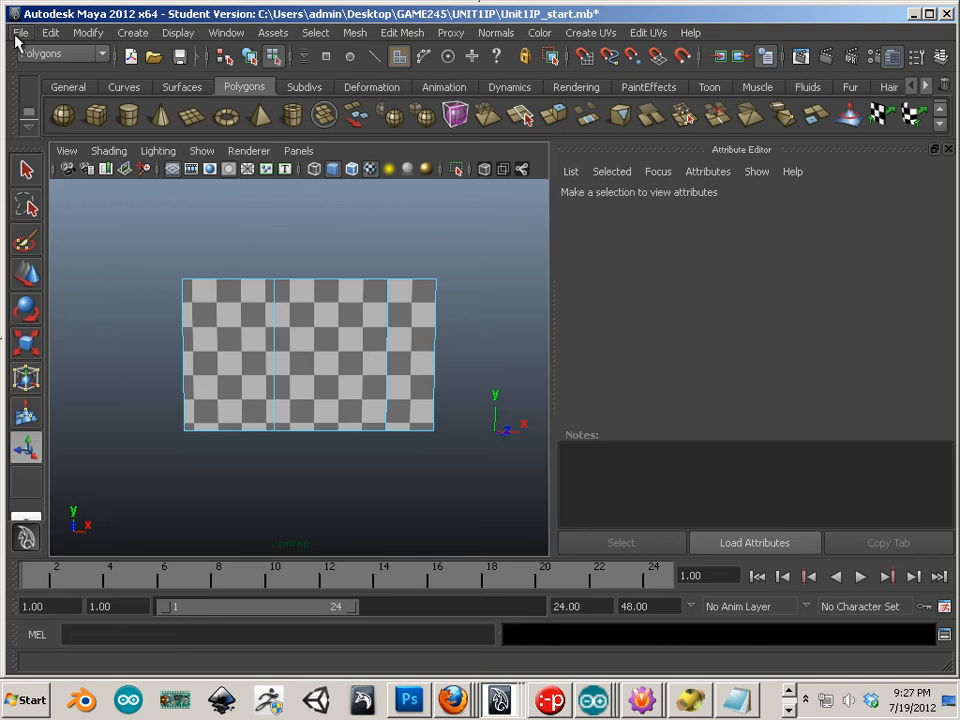
Save the scene under the new name Vid3 as Maya Binary in the UNIT1IP folder, accepting the student version notice
left_click(16, 36)
left_click(73, 119)
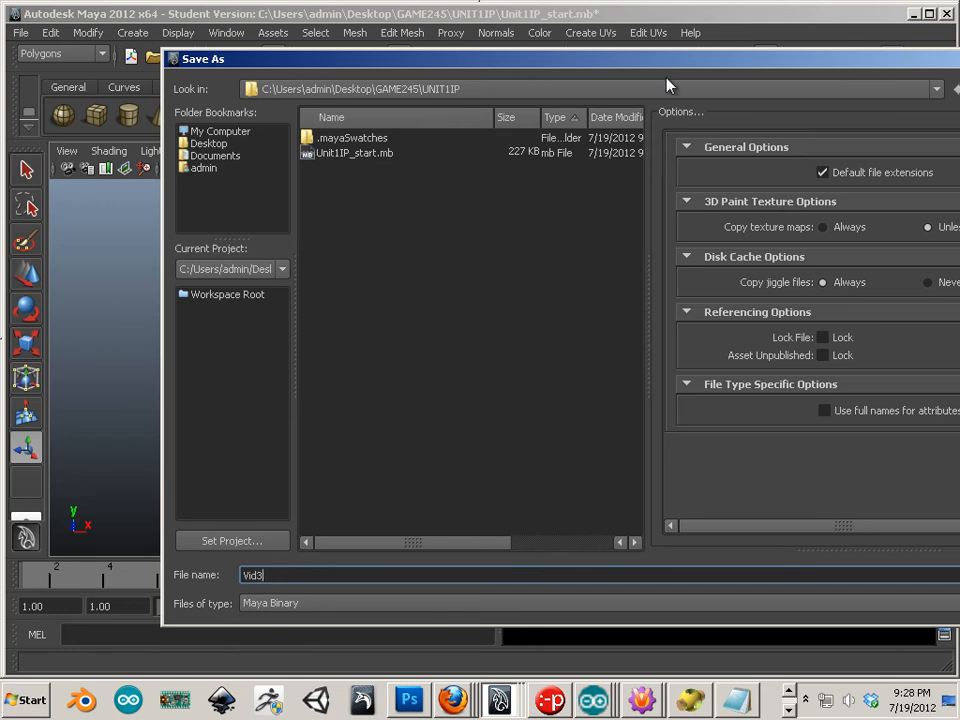
left_click_drag(505, 60, 306, 79)
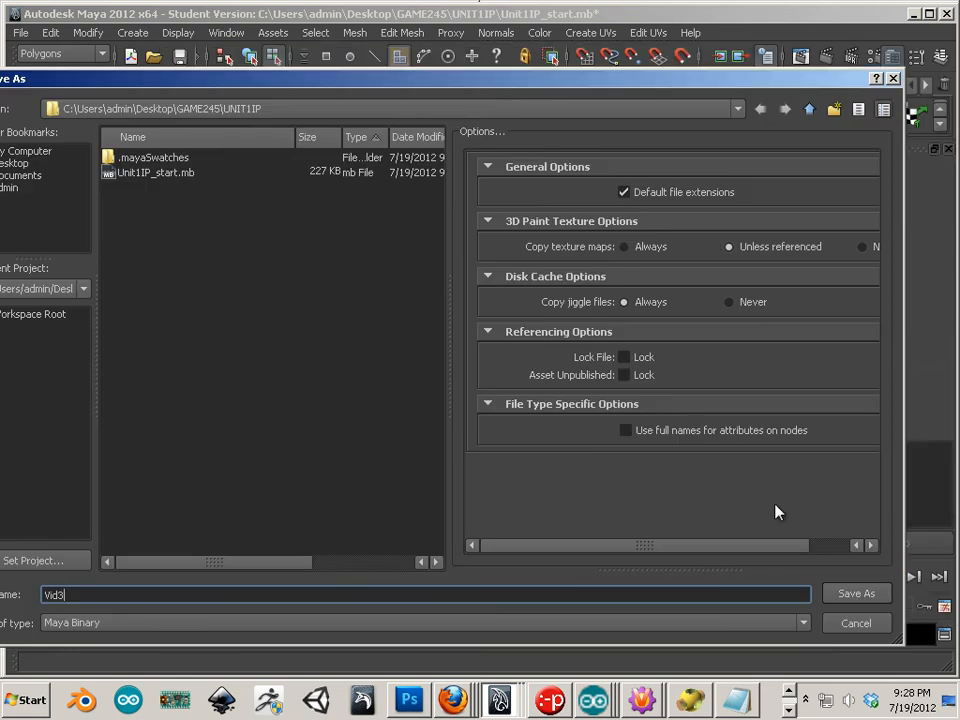
left_click(855, 595)
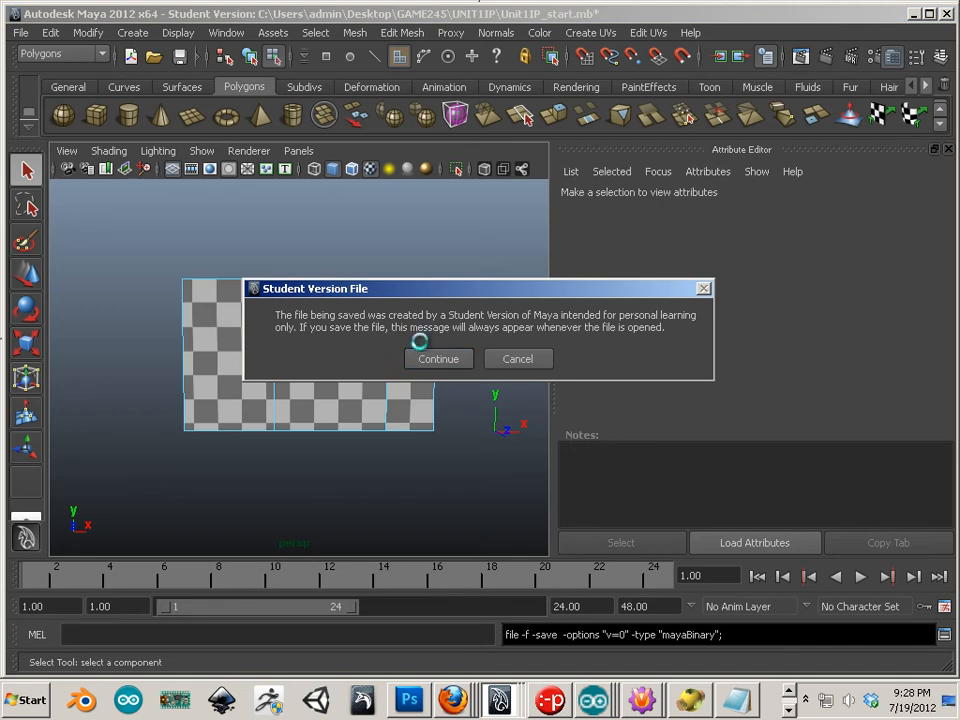
left_click(431, 357)
Open the UV Texture Editor and place it beside the wall panel with the full texture square in view
middle_click_drag(383, 347, 386, 361, "alt")
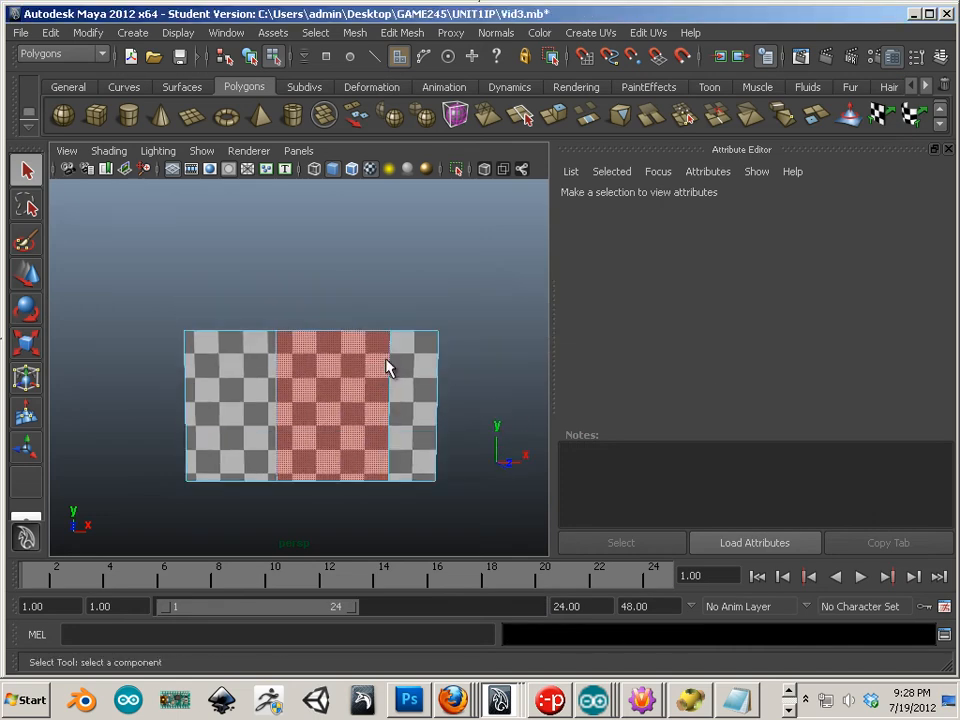
right_click_drag(386, 361, 412, 373, "alt")
middle_click_drag(412, 373, 412, 368, "alt")
right_click_drag(412, 368, 263, 123, "alt")
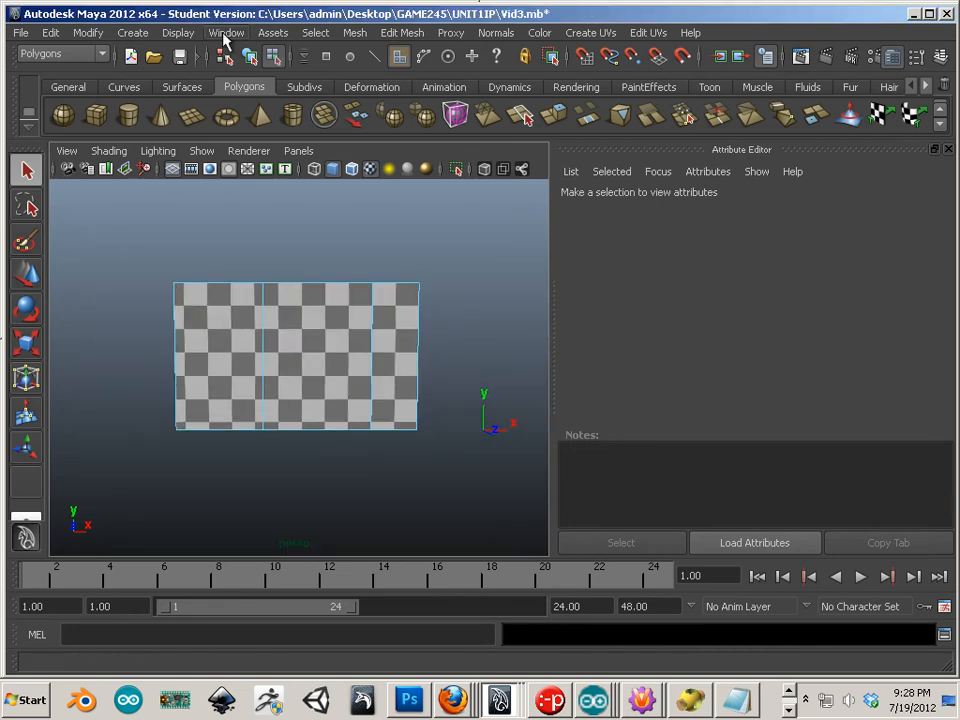
left_click(226, 33)
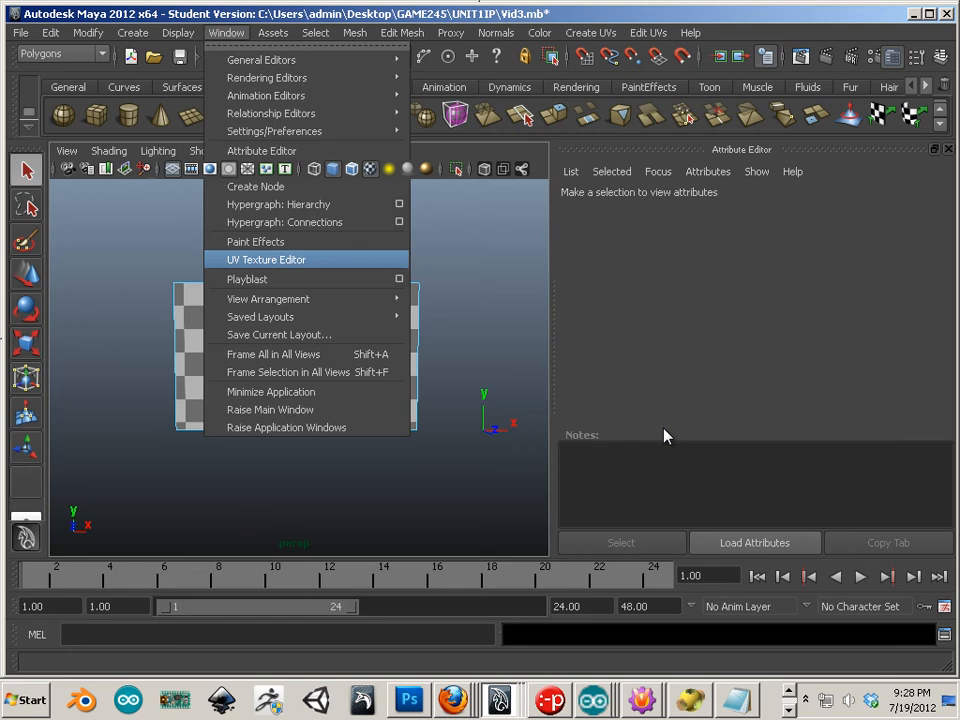
key("Return")
left_click_drag(526, 509, 765, 196)
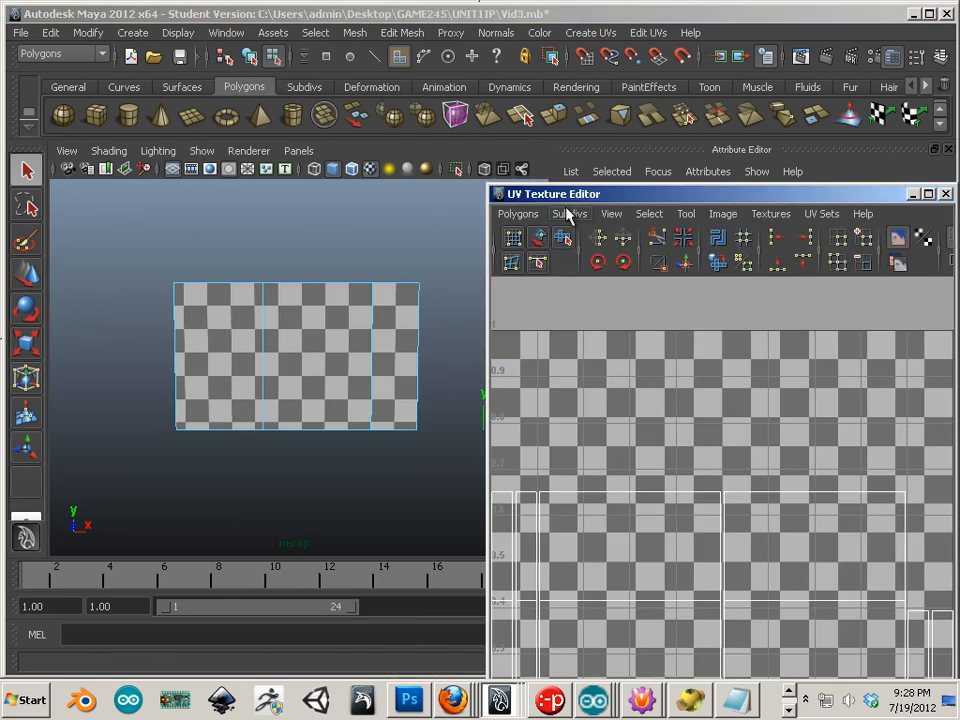
left_click_drag(597, 200, 579, 100)
scroll(677, 336, "down", 3)
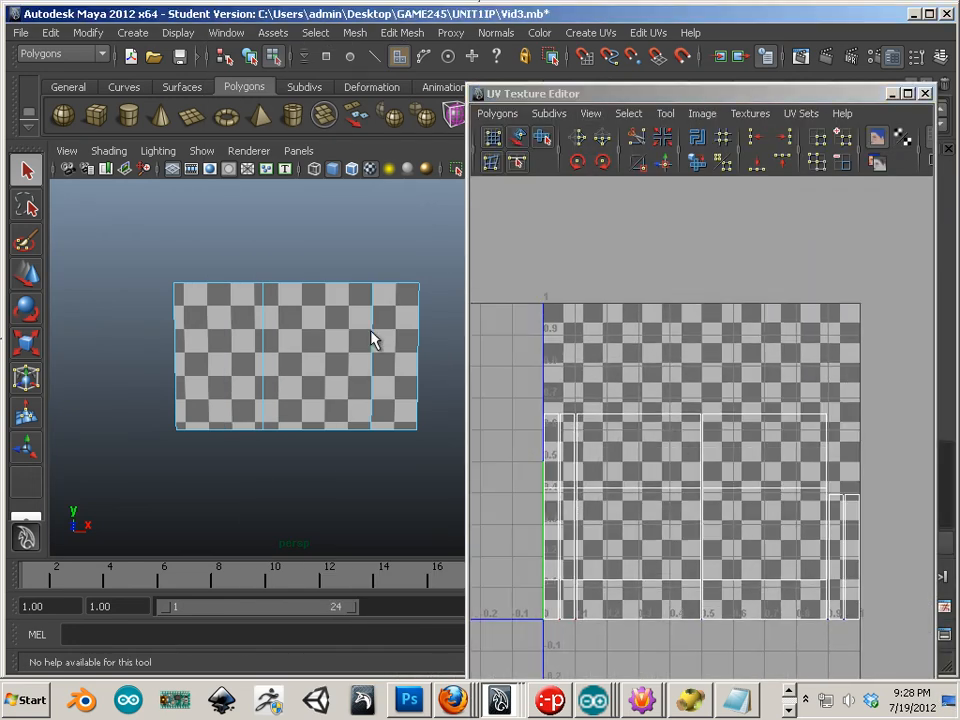
Select all UVs of the wall panel and rotate them a quarter turn counterclockwise
left_click_drag(375, 339, 354, 337, "alt")
mouse_move(354, 337)
right_mouse_down("alt")
mouse_move(369, 392)
mouse_move(356, 403)
mouse_move(352, 322)
right_mouse_up("alt")
left_click(300, 398)
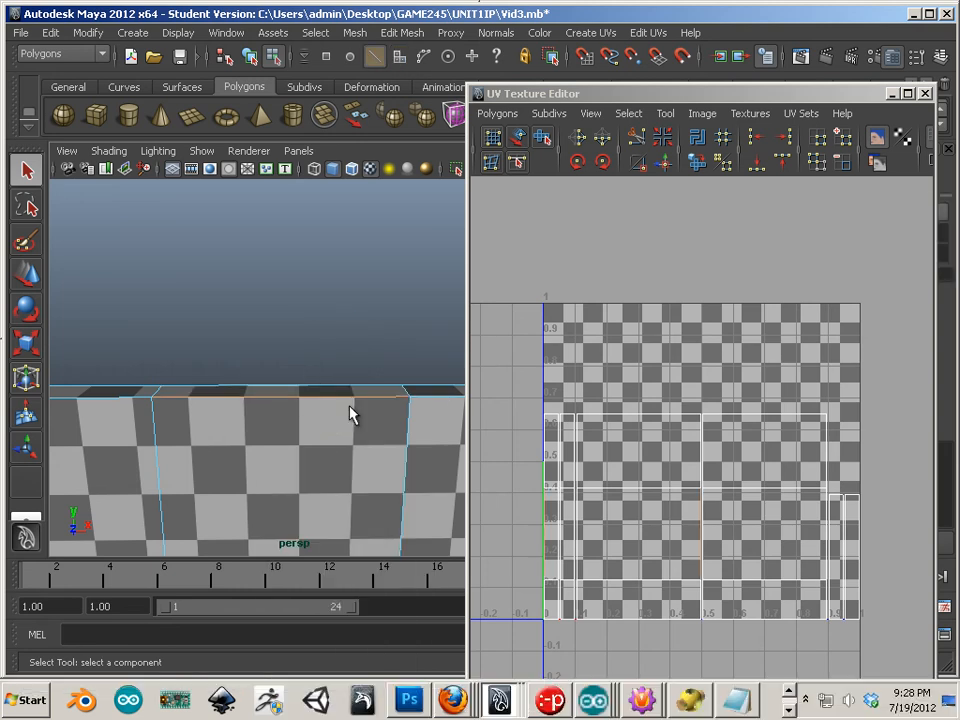
right_click_drag(604, 480, 648, 470)
left_click_drag(866, 713, 866, 712)
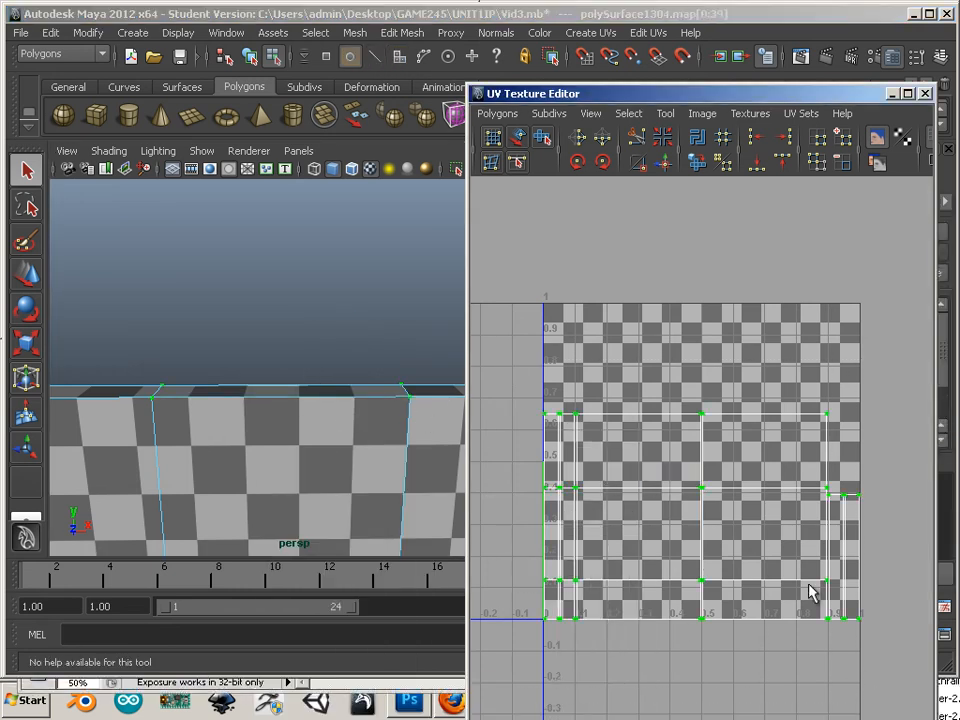
left_click(585, 170)
left_click(585, 170)
Check which UV shell belongs to the panel's front by picking faces and edges in the UV layout
middle_click_drag(675, 482, 675, 416, "alt")
right_click_drag(675, 416, 688, 450)
left_click(675, 403)
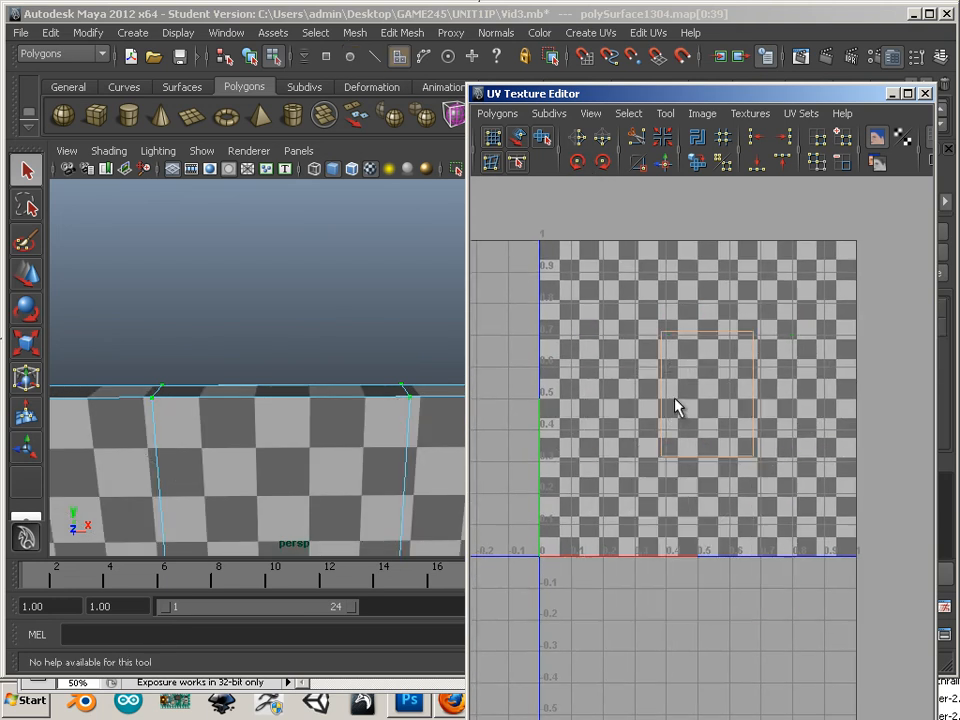
left_click(695, 545)
scroll(697, 540, "down", 1)
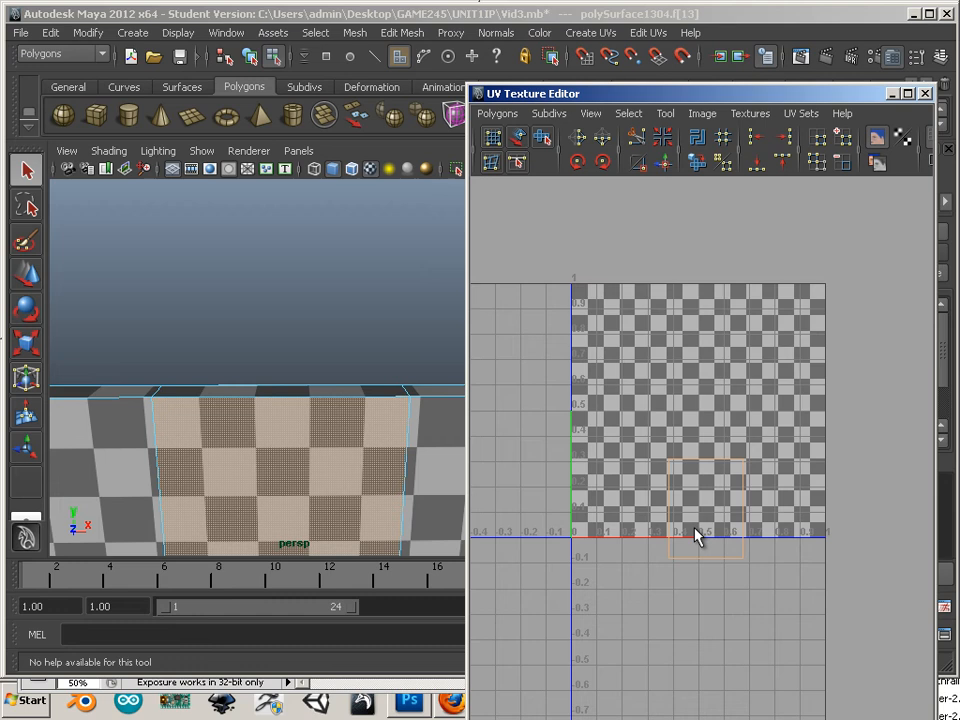
left_click(597, 504)
right_click_drag(629, 505, 676, 510)
right_click_drag(604, 508, 660, 497)
left_click(613, 504)
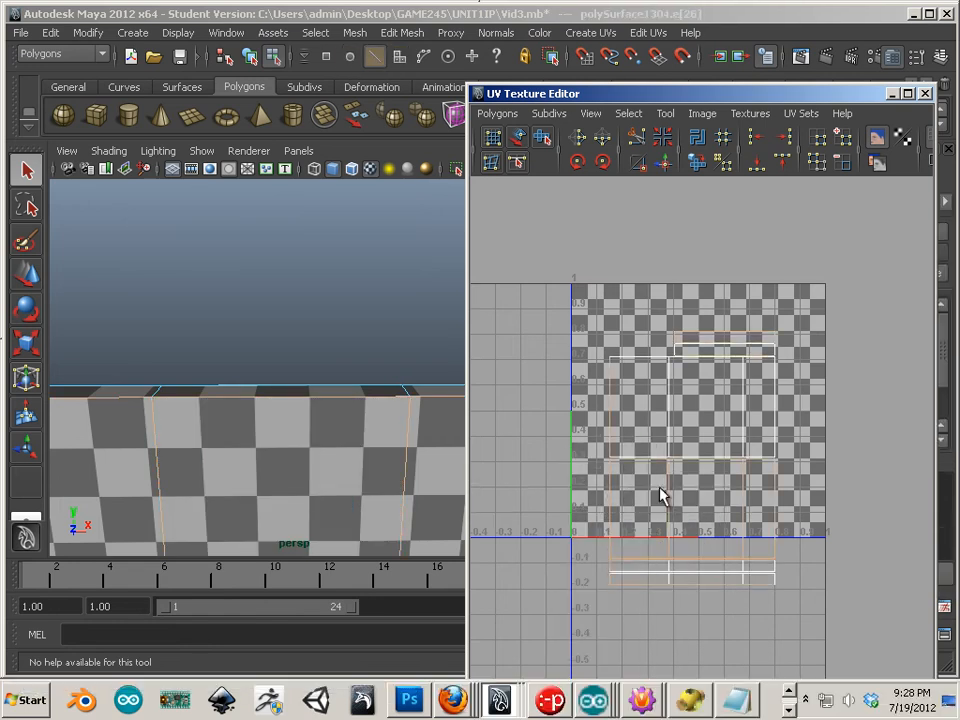
left_click(677, 515)
Select the whole UV shell of the panel's front side and move it to the empty area below and left of the texture square
scroll(671, 531, "up", 5)
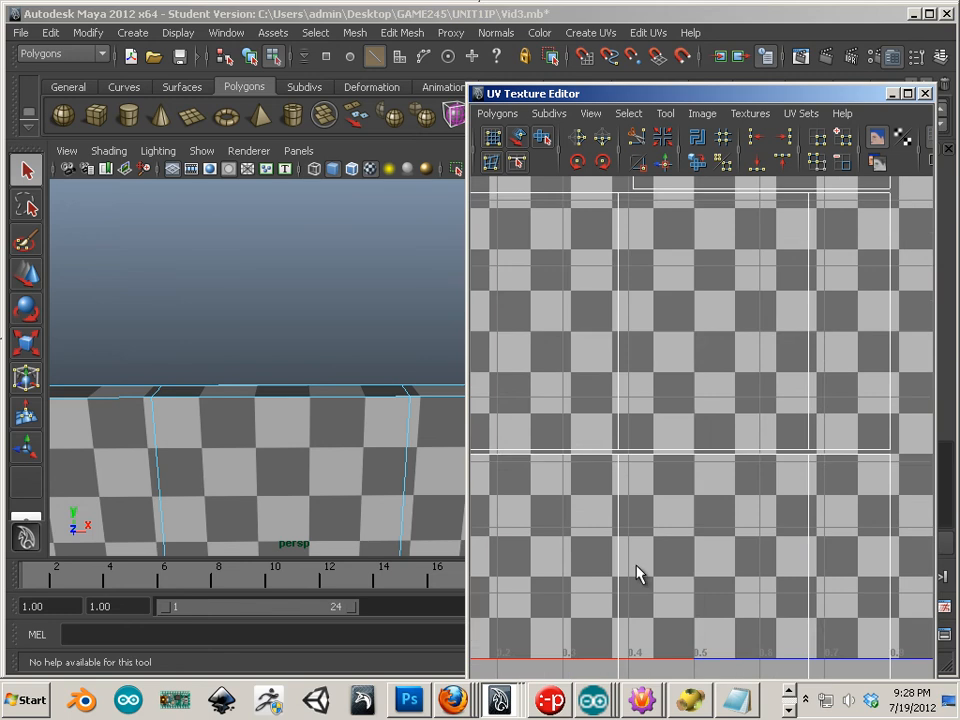
middle_click_drag(636, 572, 709, 403, "alt")
scroll(690, 468, "up", 1)
right_click_drag(705, 506, 750, 519)
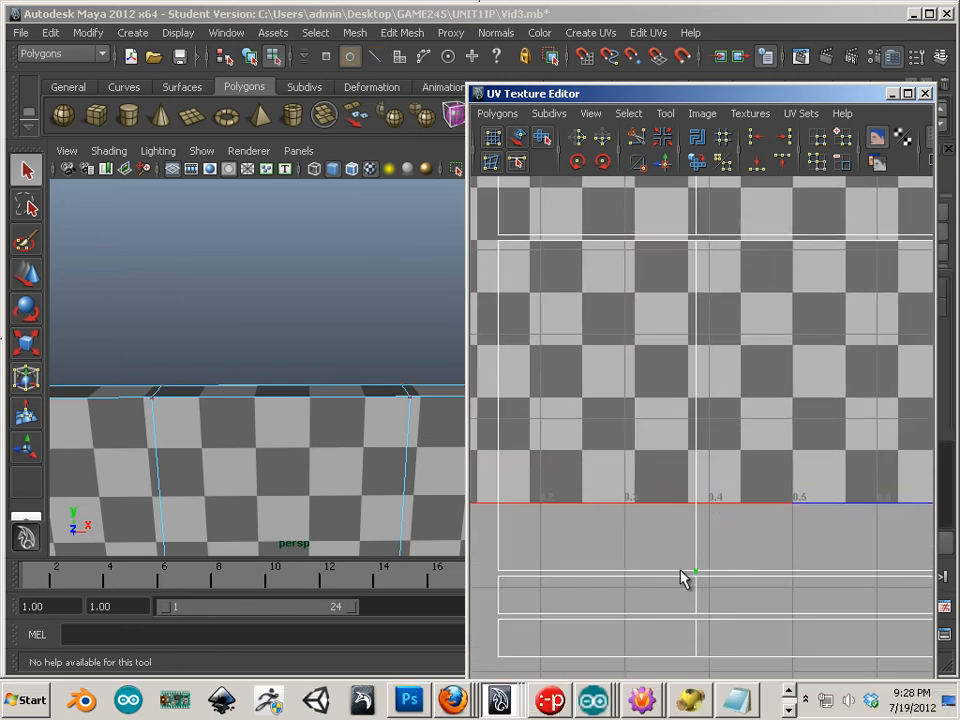
left_click(690, 572)
right_click_drag(688, 570, 743, 547, "ctrl")
key("f")
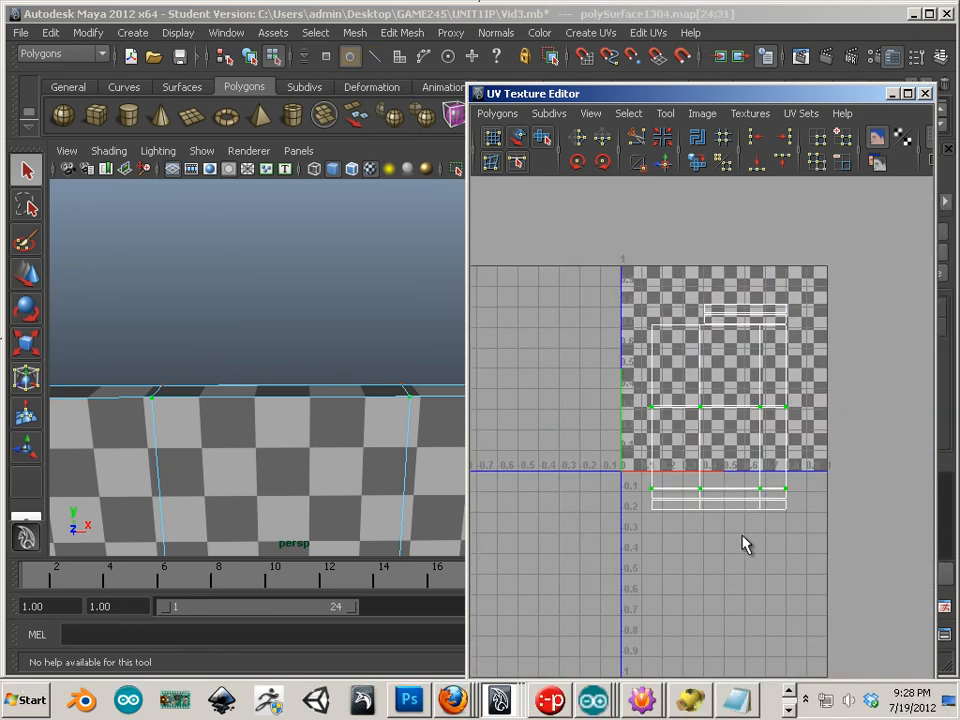
key("w")
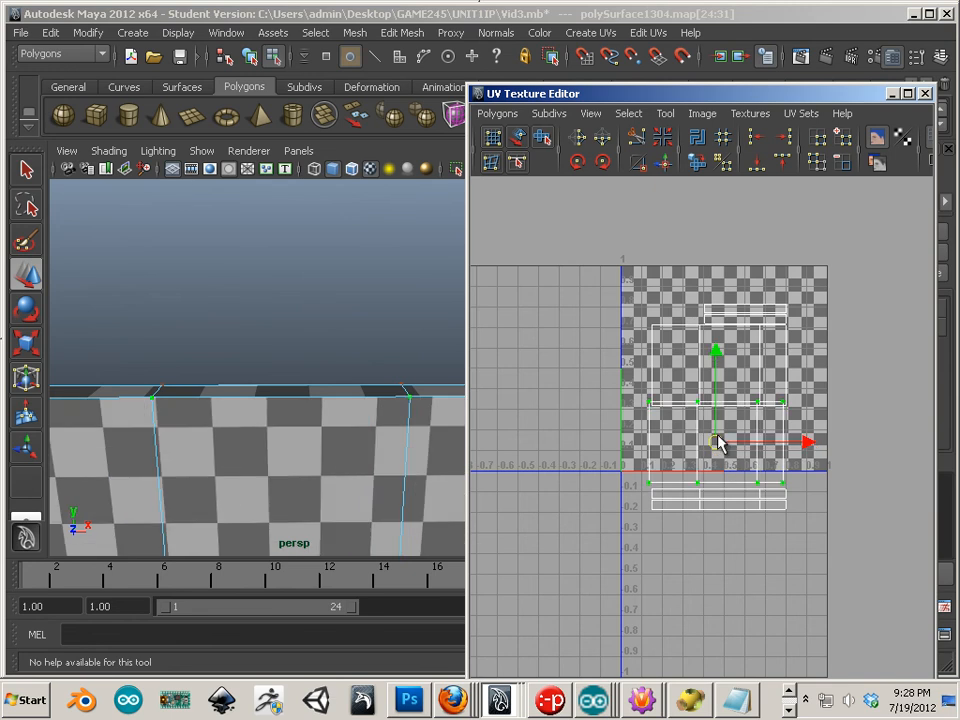
left_click_drag(719, 445, 528, 547)
Select the three upper edges of the front shell and attach the matching thin strip with Move and Sew
middle_click_drag(528, 547, 700, 430, "alt")
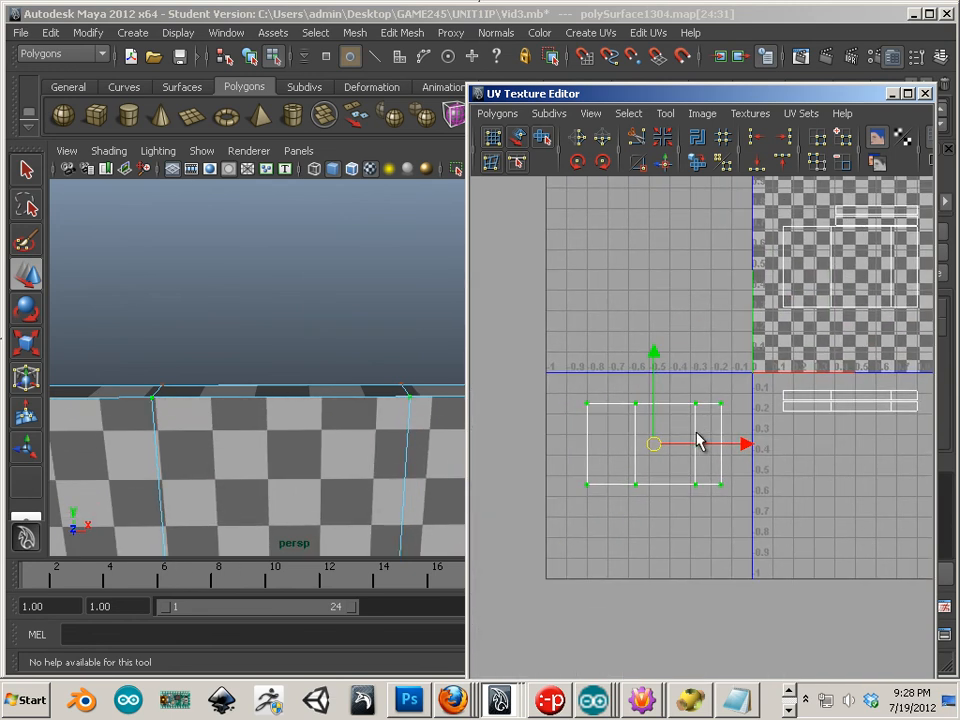
right_click_drag(698, 430, 715, 393)
left_click(702, 405)
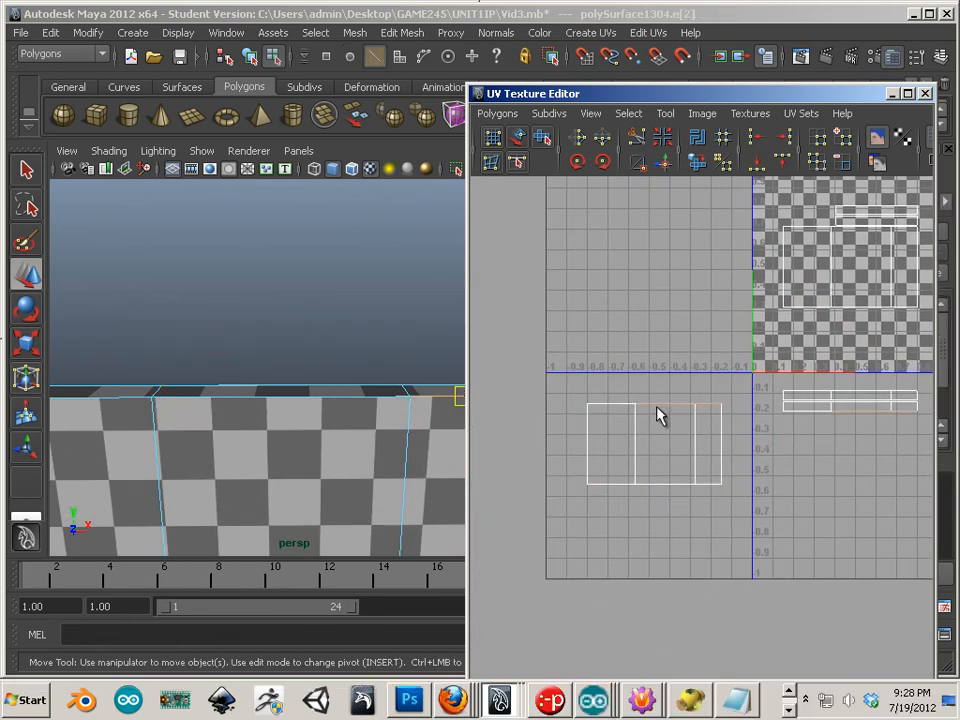
left_click(657, 404, "shift")
left_click(606, 402, "shift")
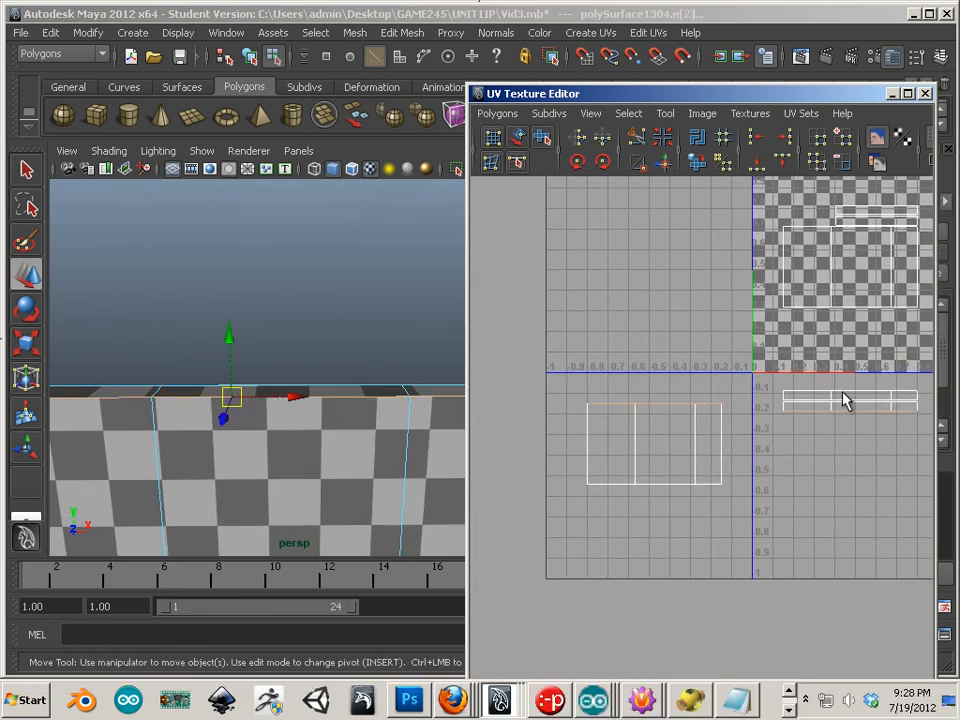
left_click(664, 162)
Attach the two side strips and the lower strip to the front shell's remaining outer edges with Move and Sew
left_click(718, 436)
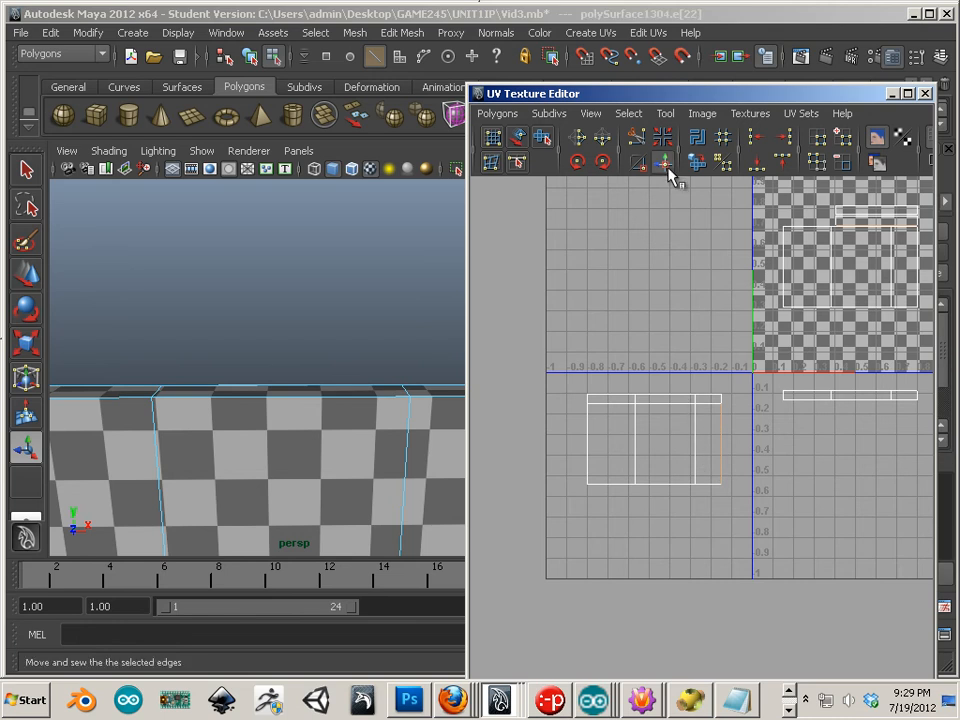
left_click(587, 450)
left_click(664, 162)
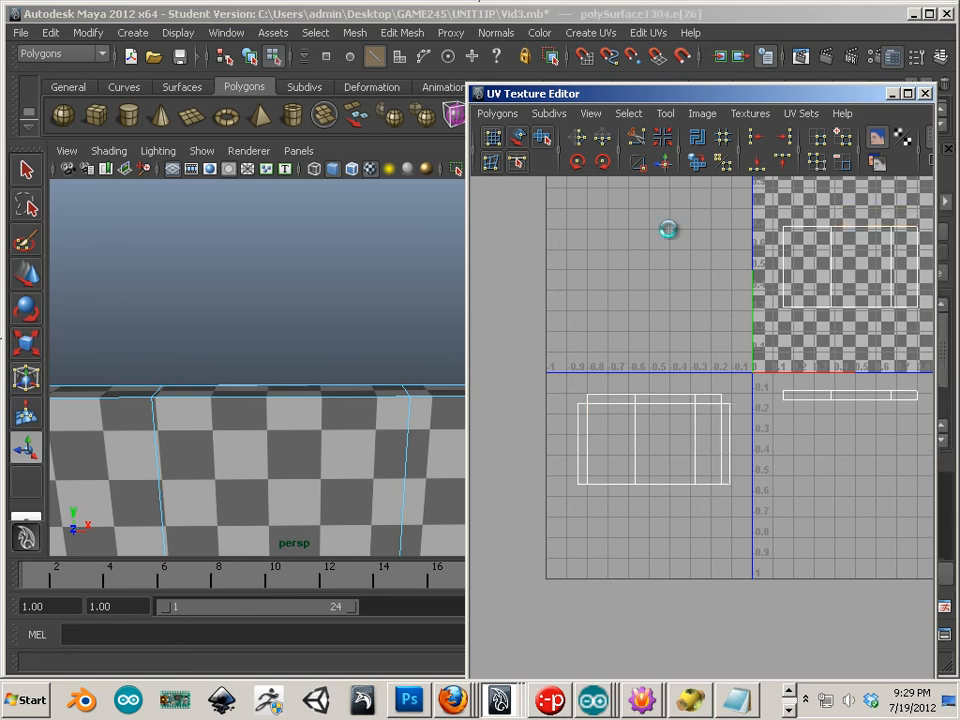
left_click(636, 483)
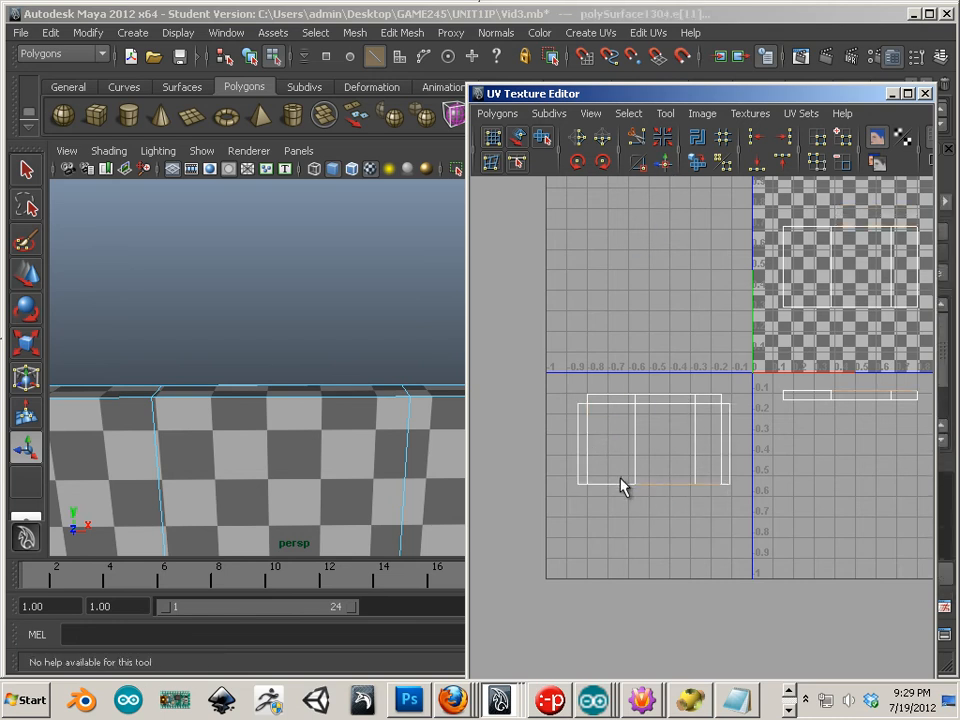
left_click(664, 162)
middle_click_drag(630, 350, 566, 424, "alt")
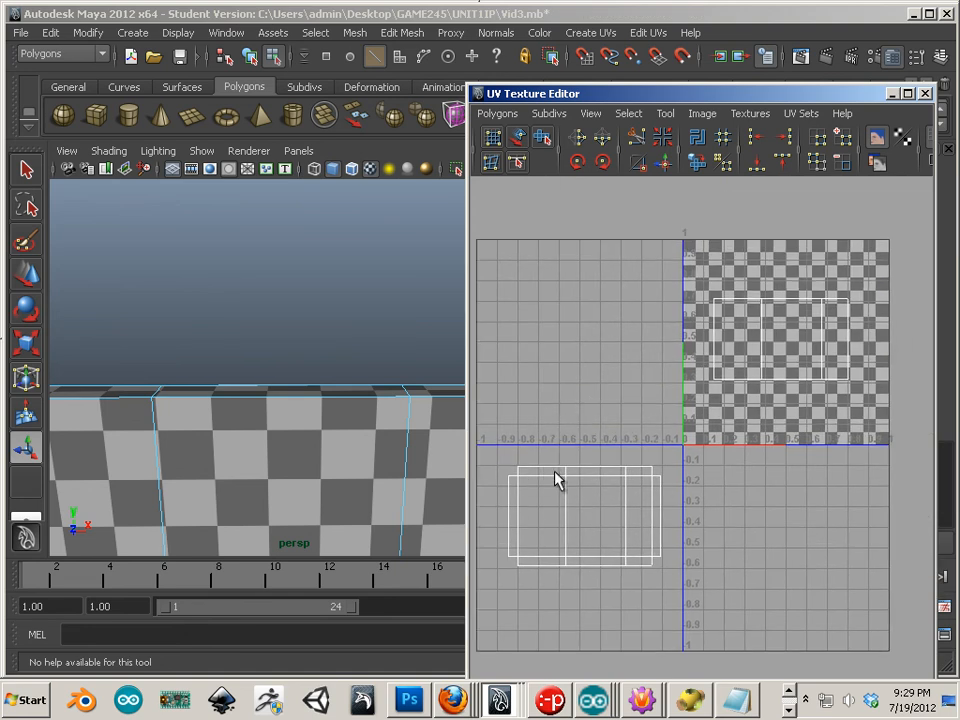
Check which face of the wall panel matches the upper strip of the sewn front shell
right_click_drag(557, 480, 561, 506)
left_click(578, 478)
left_click(289, 388)
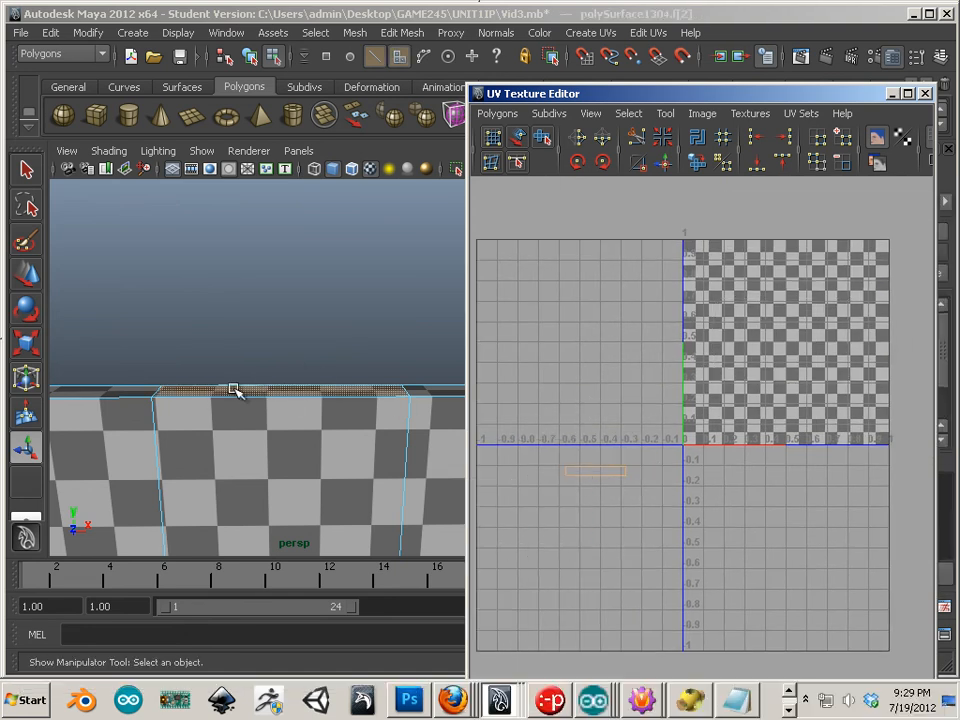
left_click(608, 505)
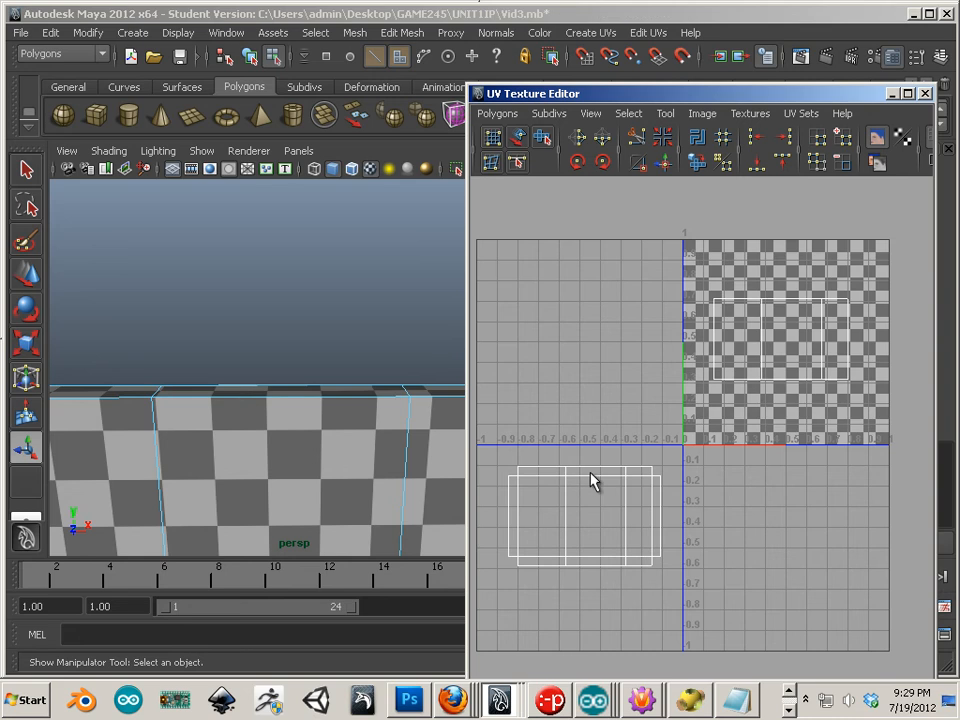
Move the sewn front shell directly beneath the back shell and shift all the panel's UVs up inside the texture square
right_click_drag(548, 492, 521, 456)
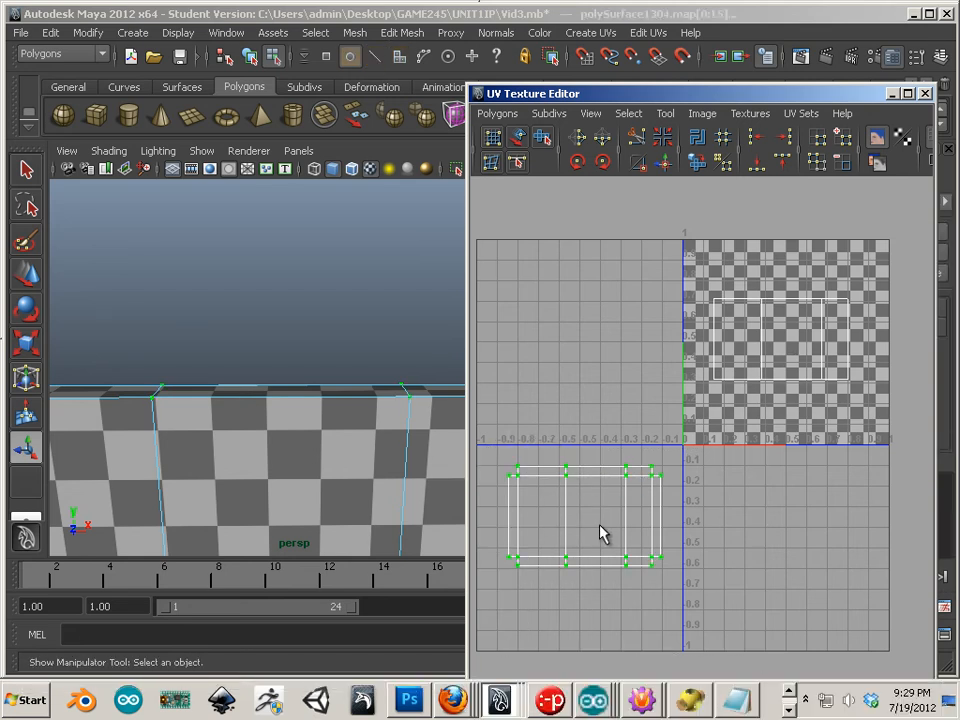
key("w")
left_click_drag(594, 523, 788, 449)
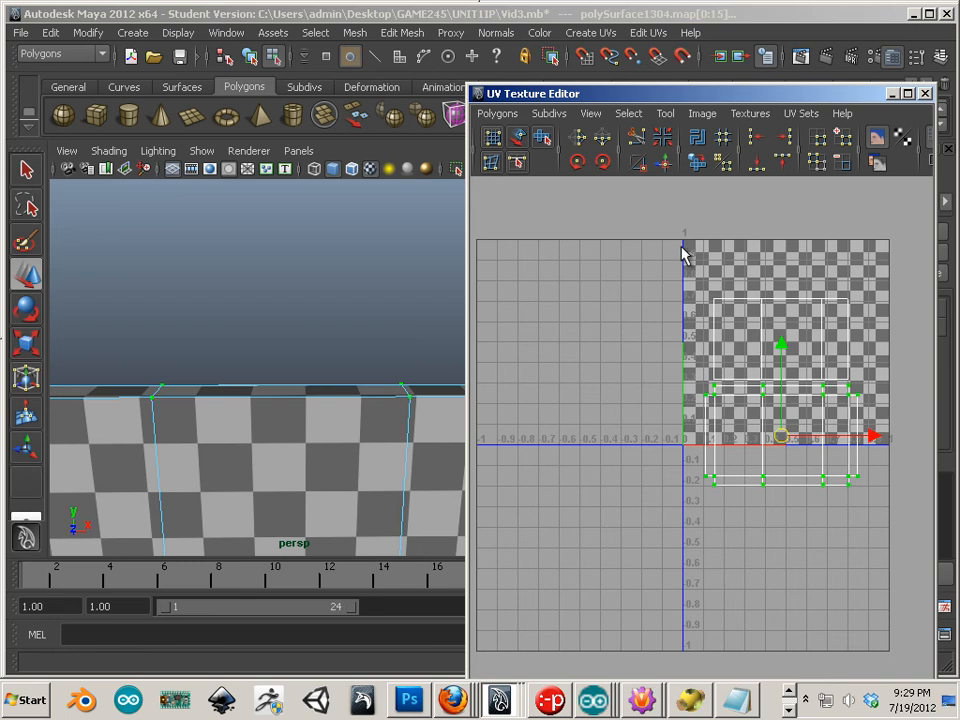
left_click_drag(684, 255, 864, 526)
left_click_drag(779, 397, 783, 344)
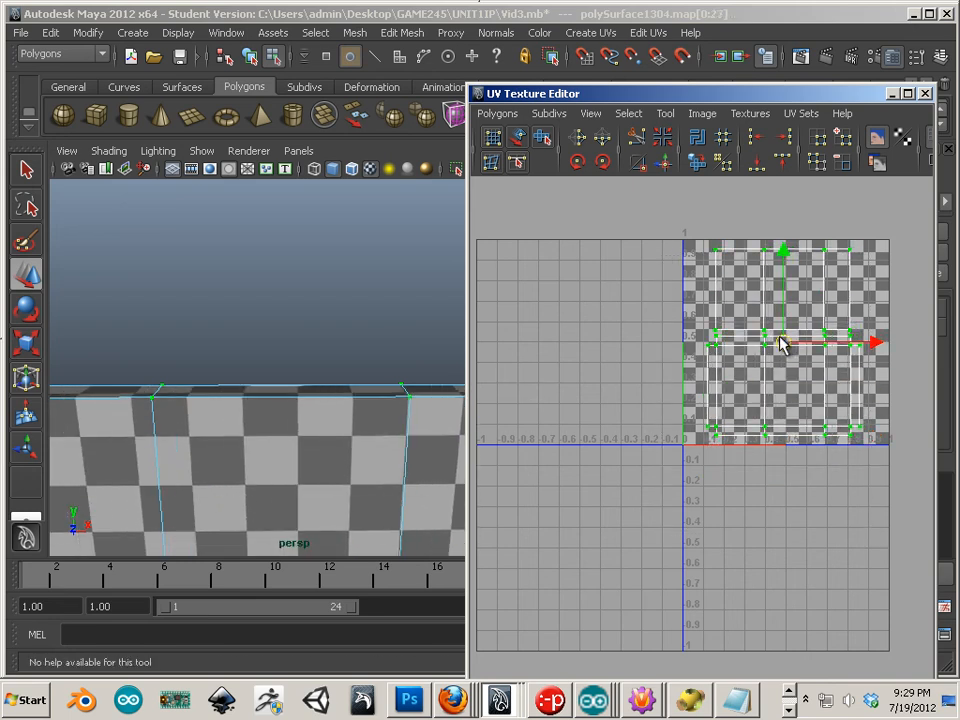
left_click(671, 504)
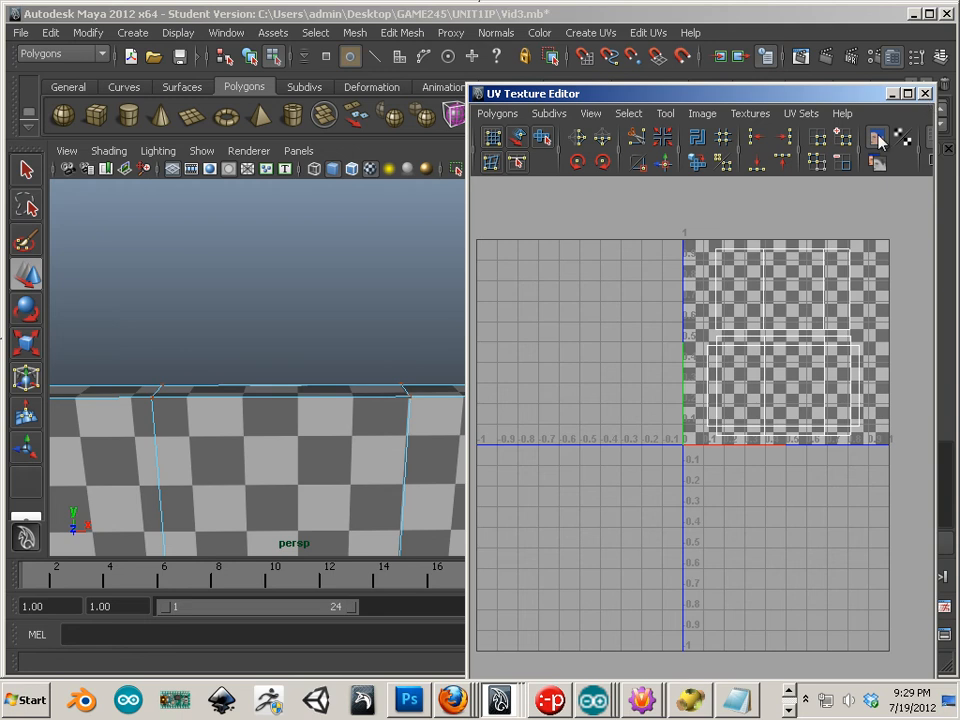
Close the UV editor, place the checkered wall panel above the small green rectangular piece, and lower both pieces together
left_click(925, 93)
scroll(336, 418, "down", 6)
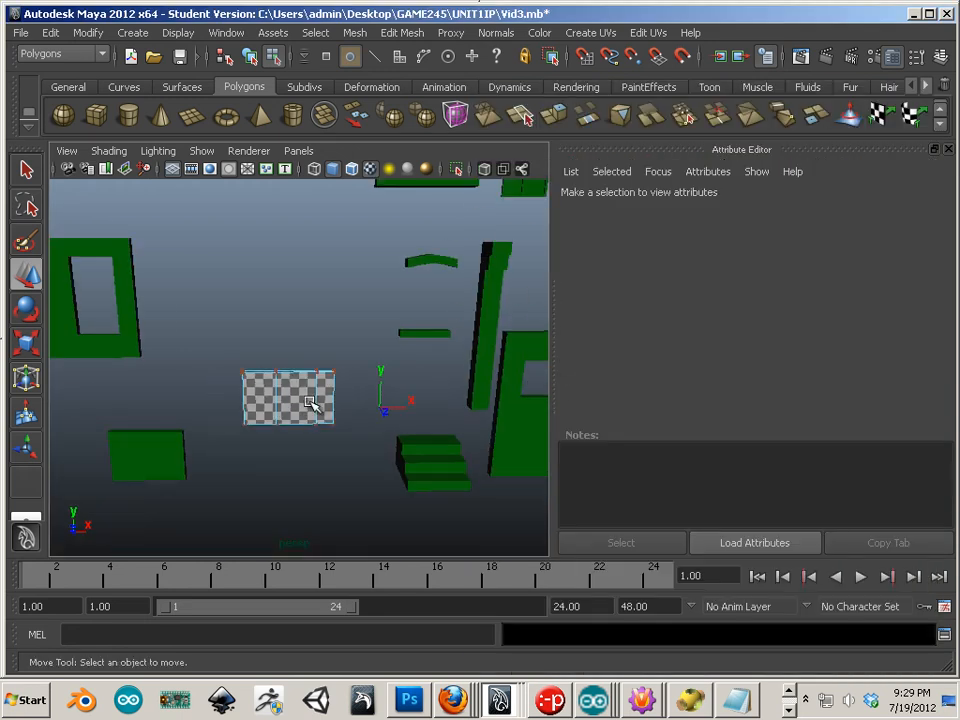
right_click_drag(310, 403, 395, 356)
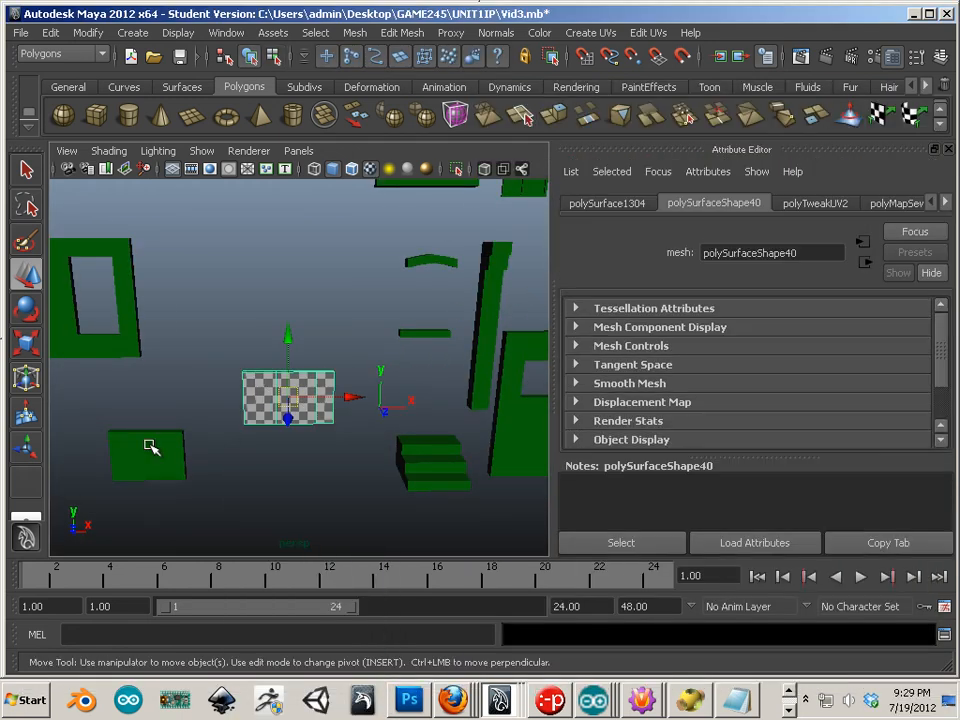
left_click_drag(323, 397, 178, 397)
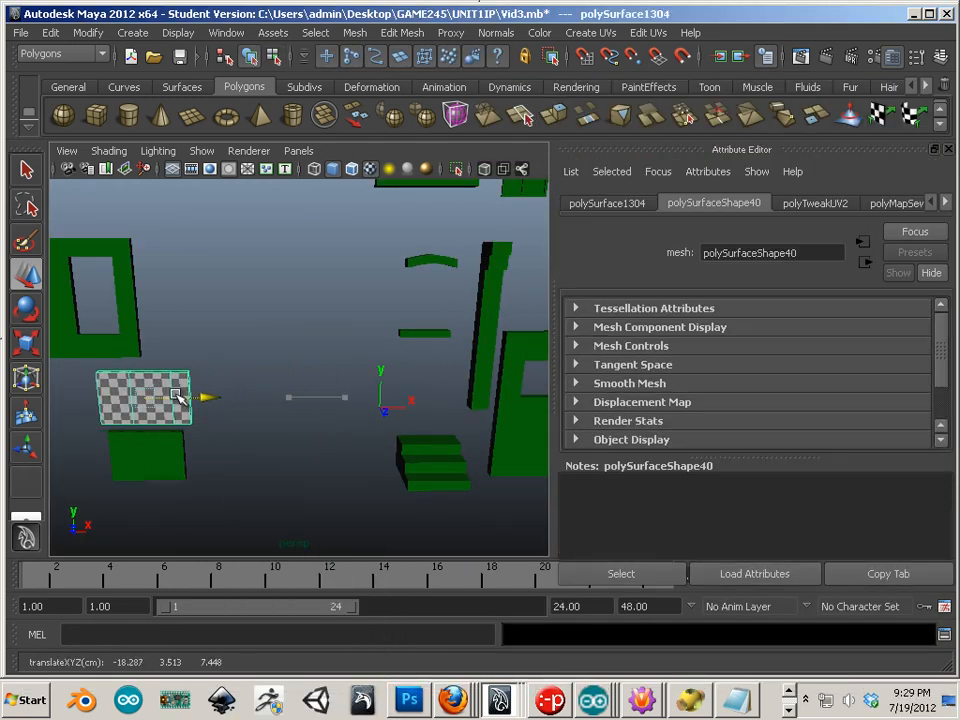
middle_click_drag(137, 463, 332, 435, "alt")
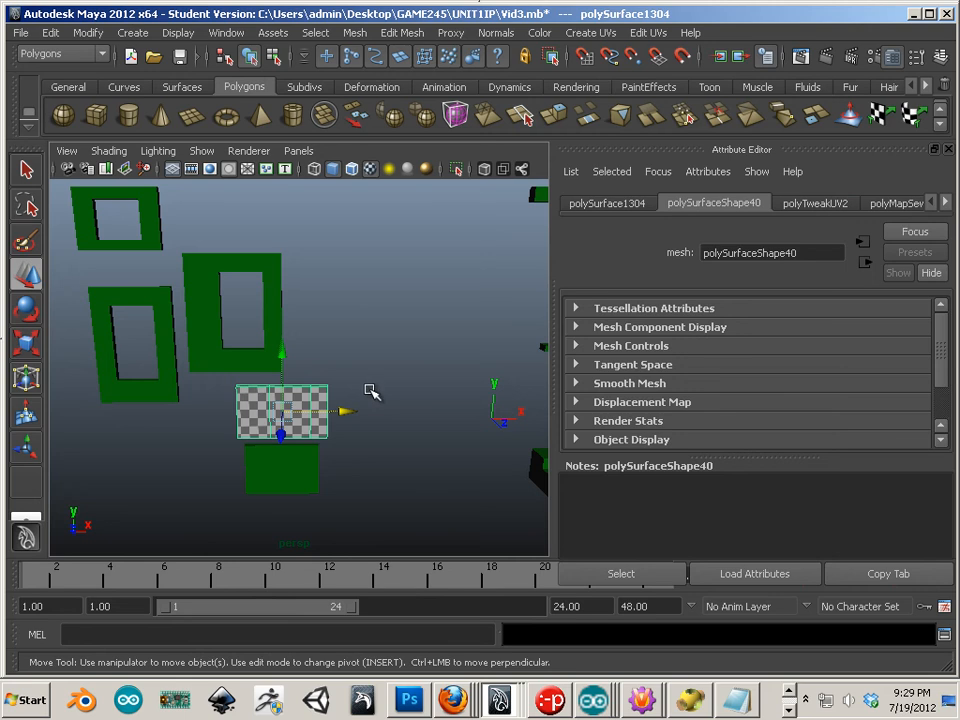
left_click(280, 462)
left_click_drag(279, 410, 284, 445)
left_click(422, 390)
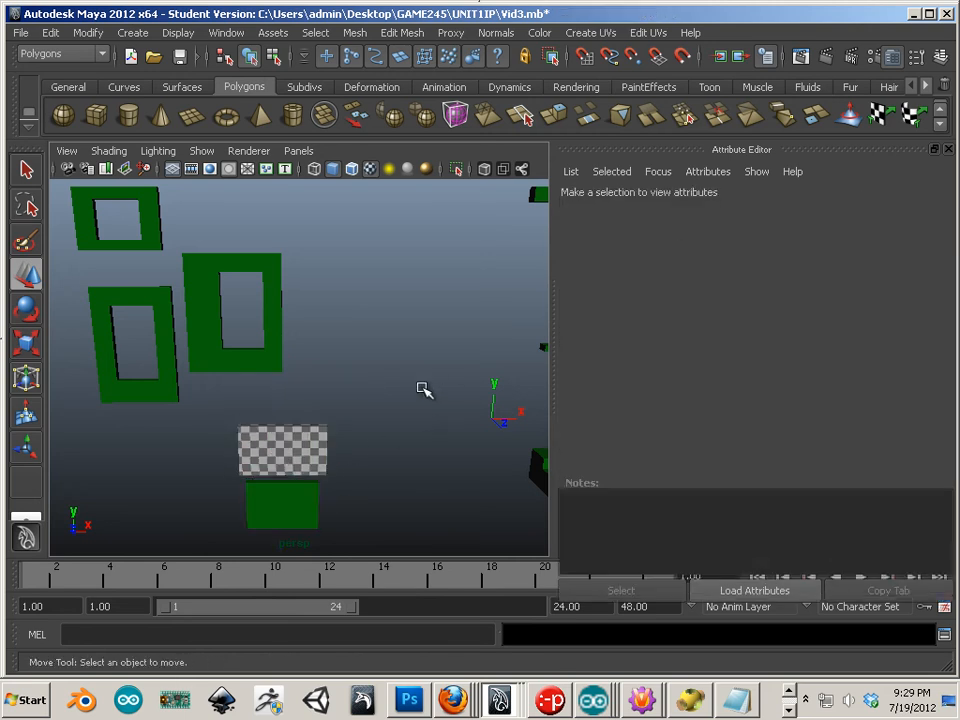
Select the triangular green wall piece and apply Automatic Mapping to it
middle_click_drag(422, 390, 334, 432, "alt")
left_click_drag(334, 432, 289, 366, "alt")
middle_click_drag(289, 366, 208, 354, "alt")
scroll(270, 428, "down", 3)
left_click_drag(208, 354, 232, 362, "alt")
middle_click_drag(232, 362, 233, 371, "alt")
right_click_drag(230, 363, 287, 386, "alt")
middle_click_drag(252, 306, 271, 450, "alt")
right_click_drag(272, 420, 330, 400, "alt")
left_click(323, 306)
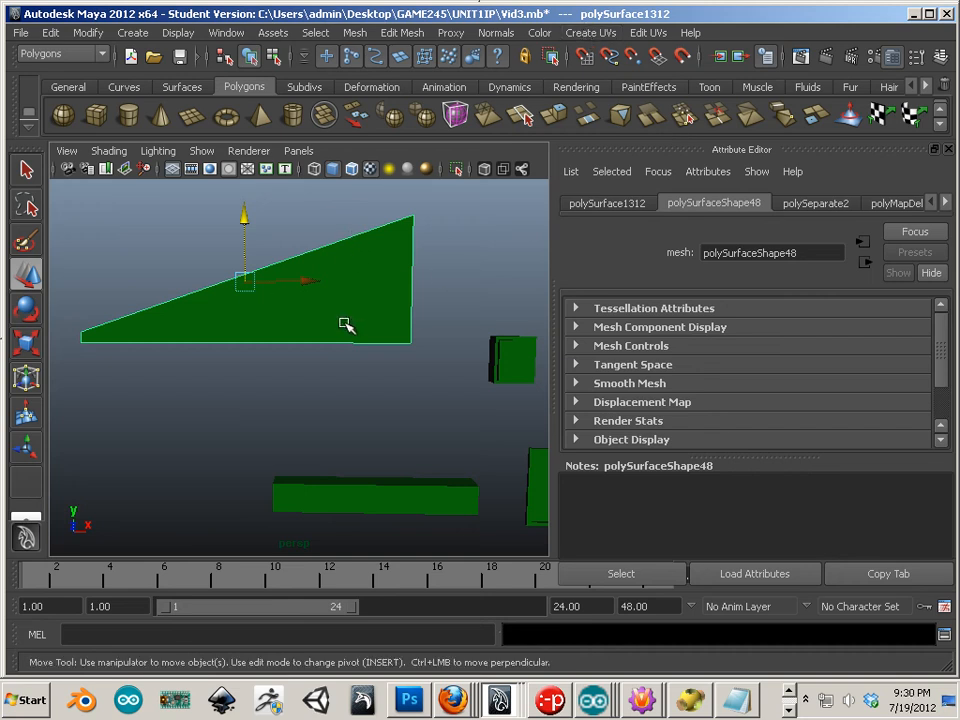
left_click(590, 32)
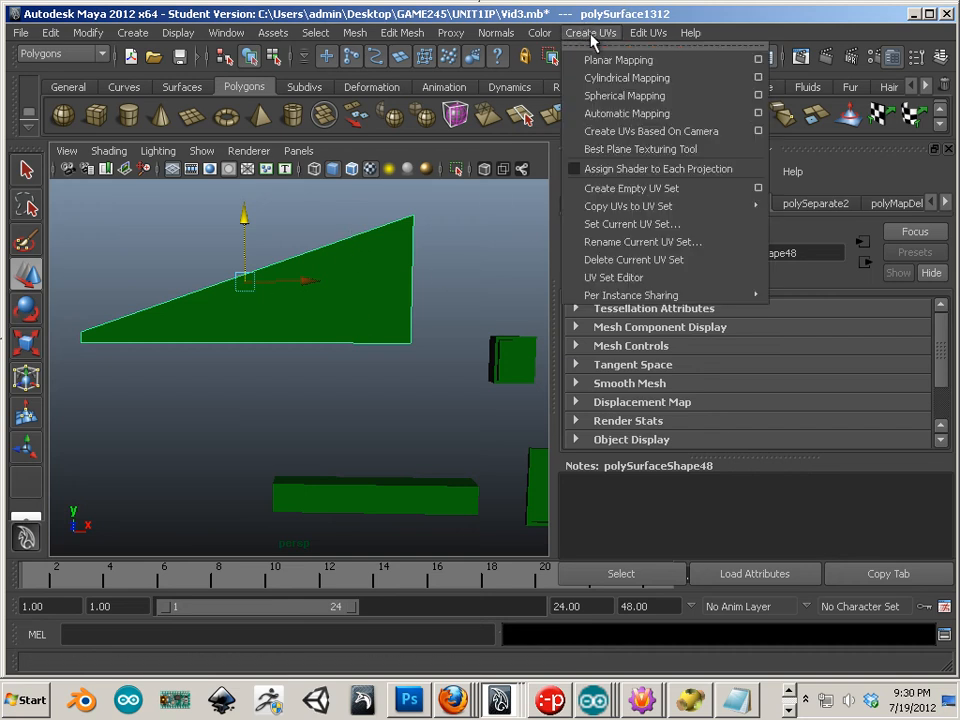
left_click(624, 114)
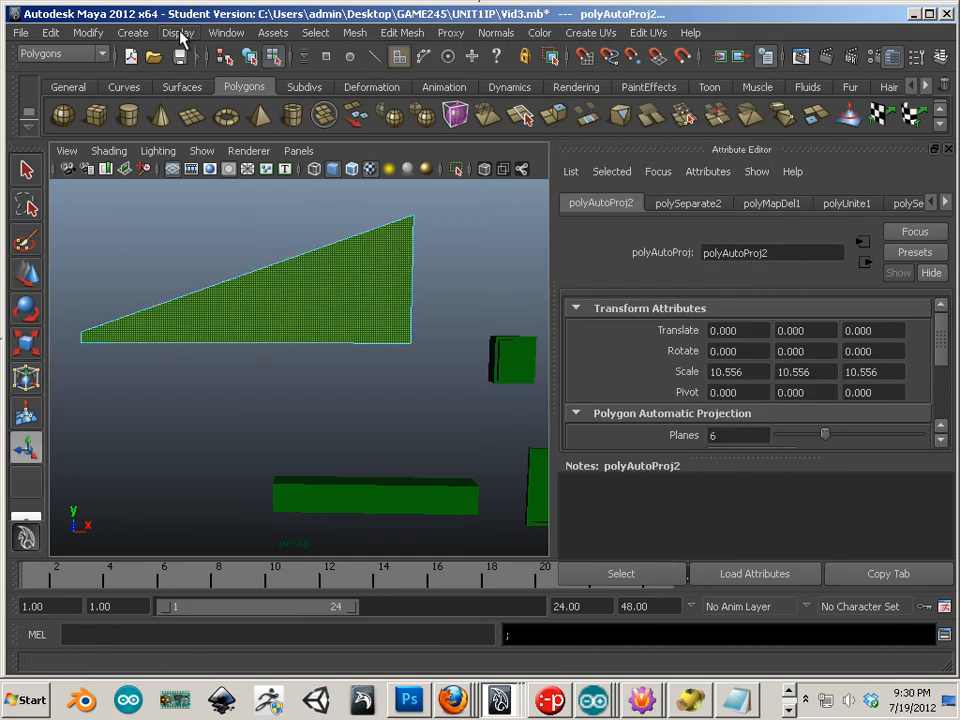
Return the triangular piece to object mode and assign the existing checker material for UV testing to it
right_click(279, 283)
right_click_drag(279, 283, 198, 281)
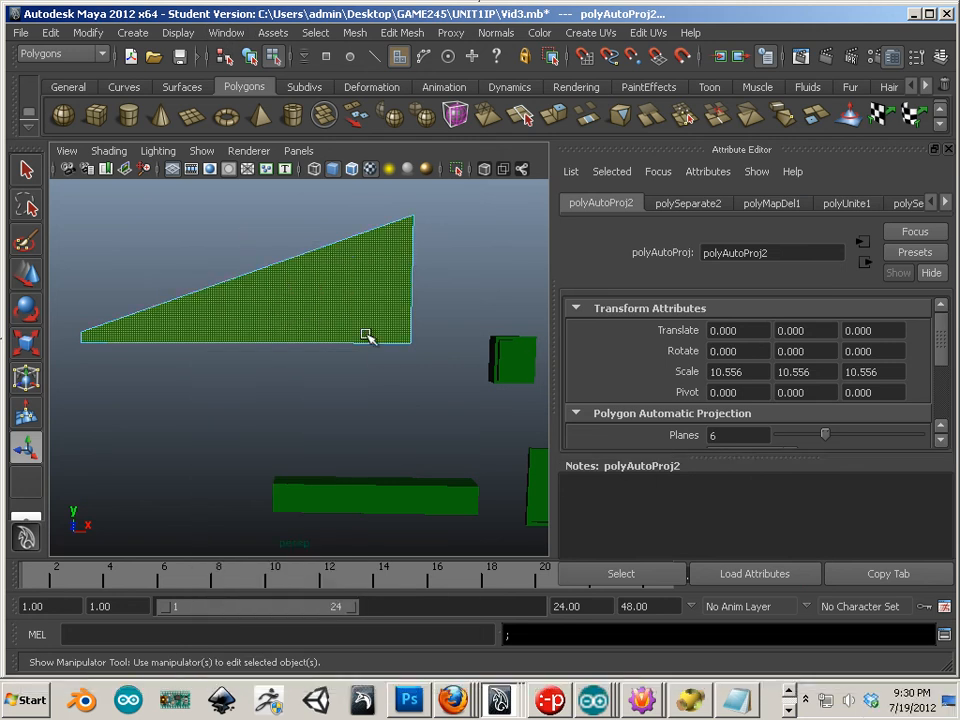
right_click_drag(293, 293, 352, 270)
right_click(286, 290)
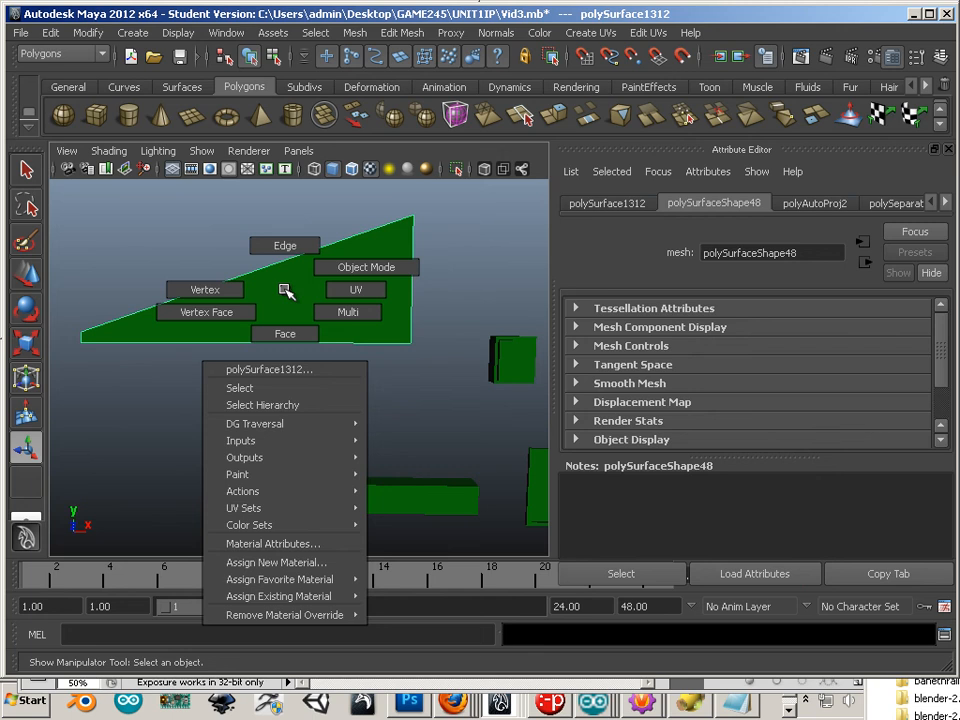
mouse_move(286, 581)
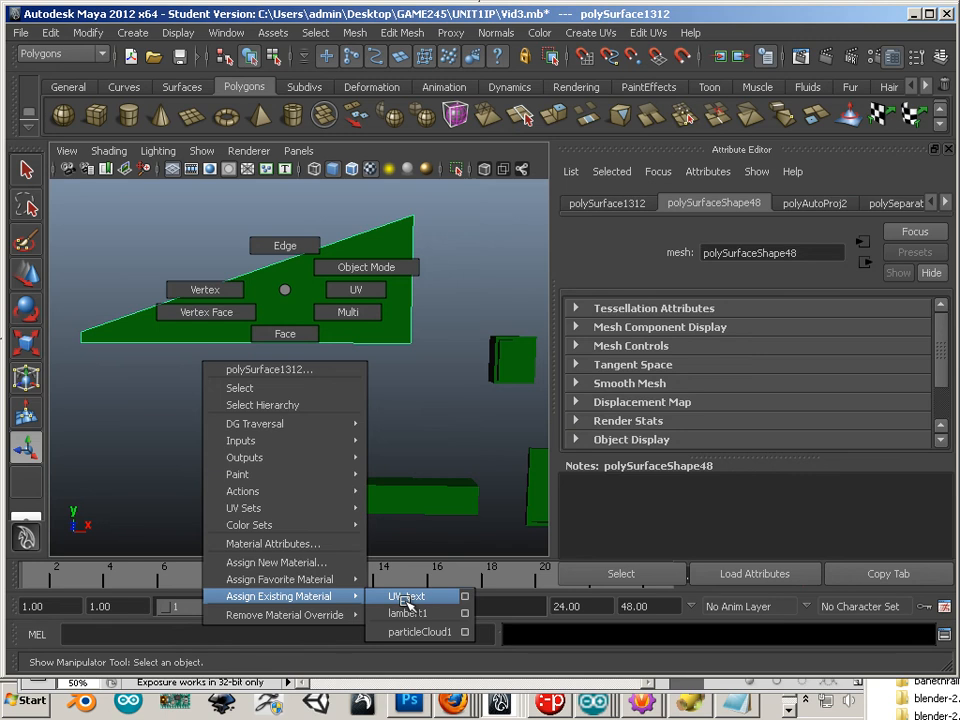
left_click(405, 600)
left_click(350, 430)
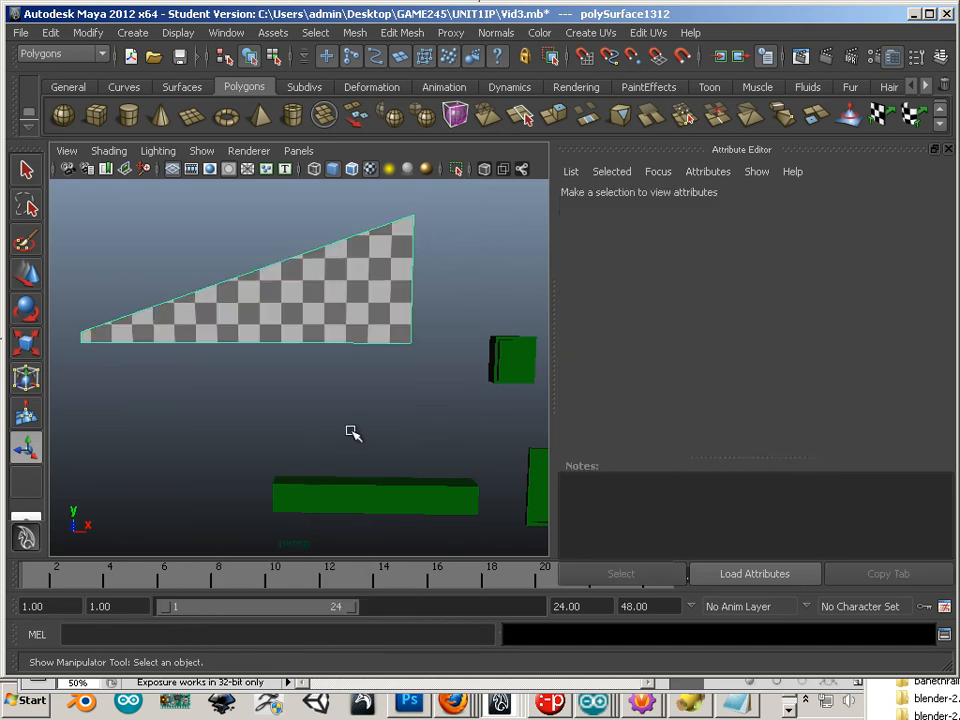
Open the UV Texture Editor for the triangular piece and turn the piece so its sloped top is visible
middle_click_drag(345, 311, 352, 388, "alt")
left_click(352, 388)
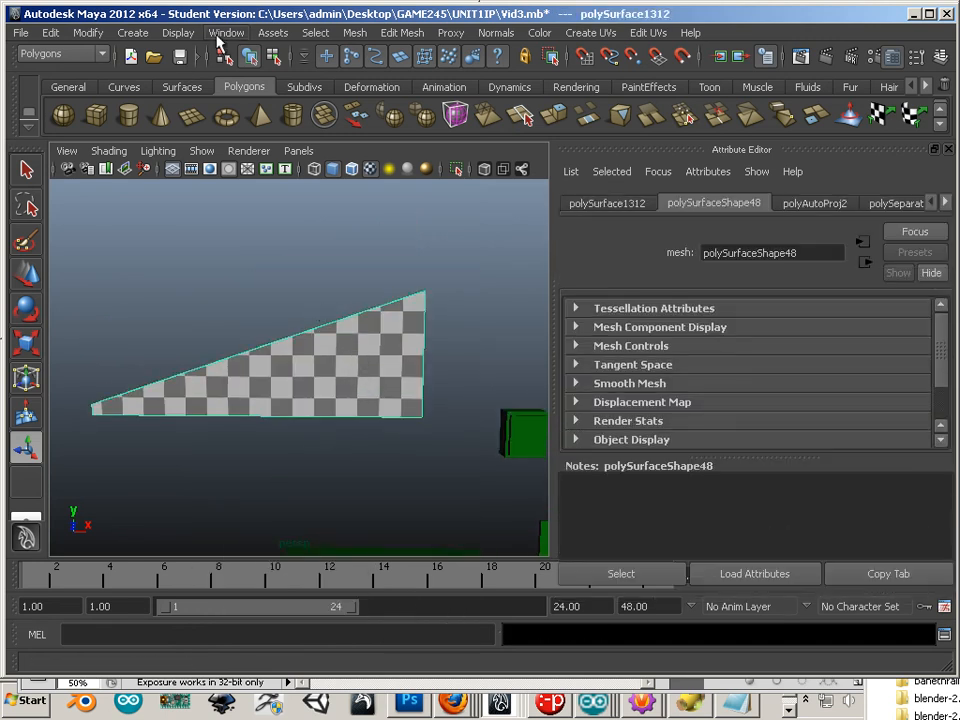
left_click(226, 33)
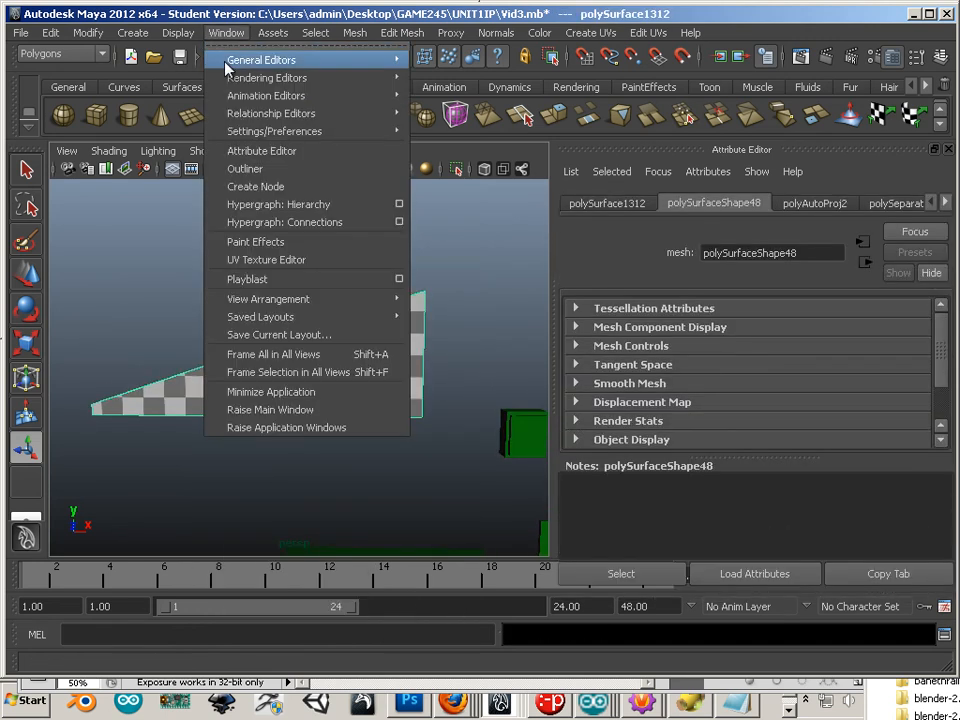
left_click(280, 262)
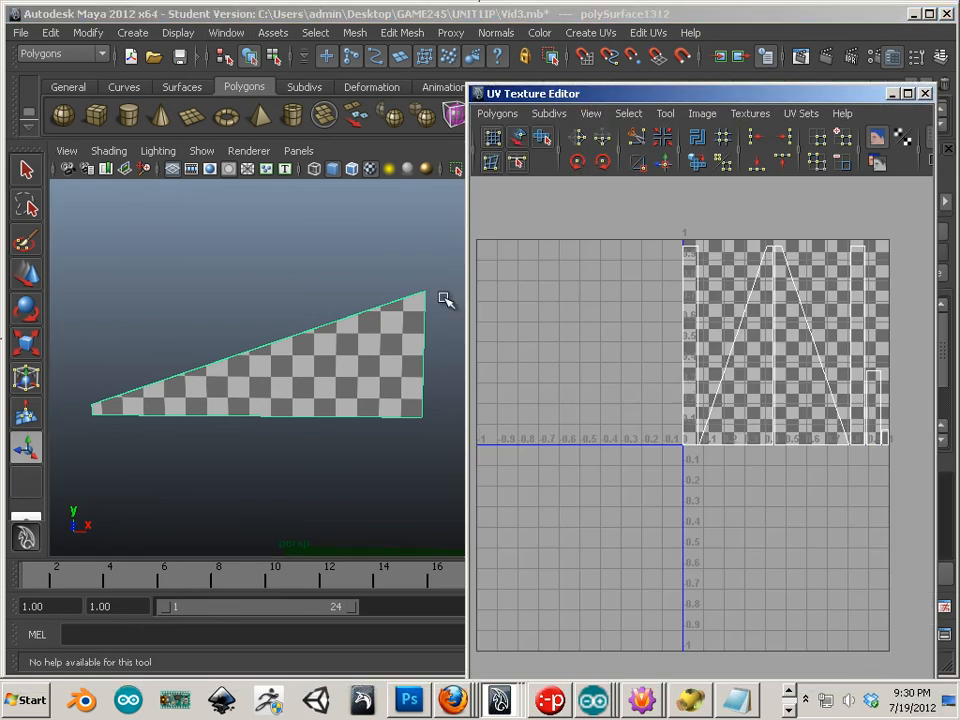
left_click_drag(274, 279, 328, 306, "alt")
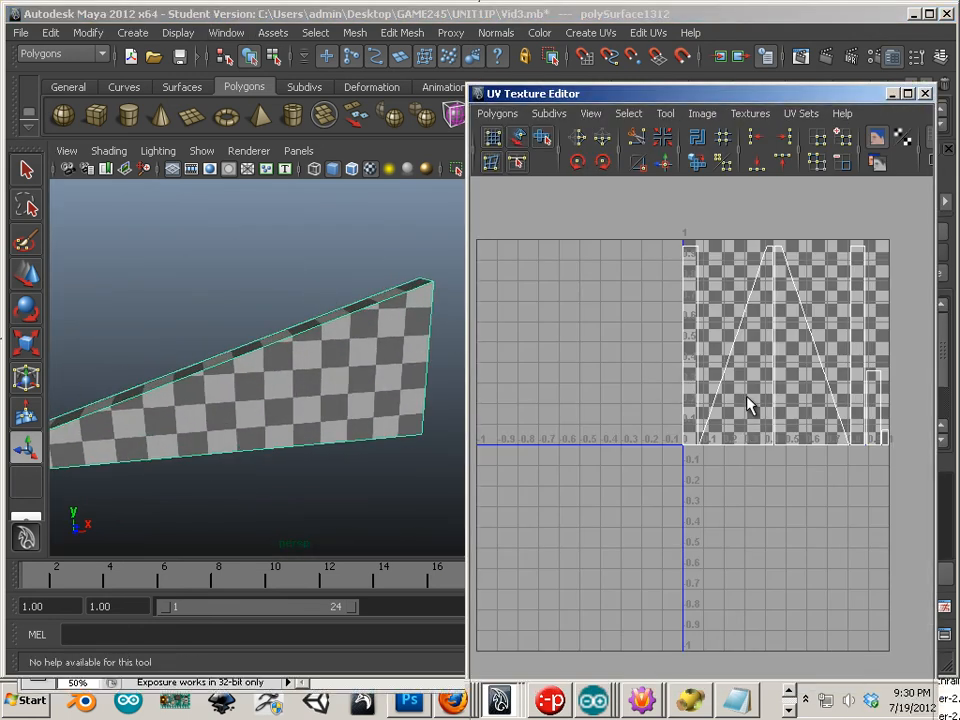
Check which triangular UV shell belongs to the front of the piece by picking the sloped edges in the UV layout
right_click_drag(747, 400, 808, 370)
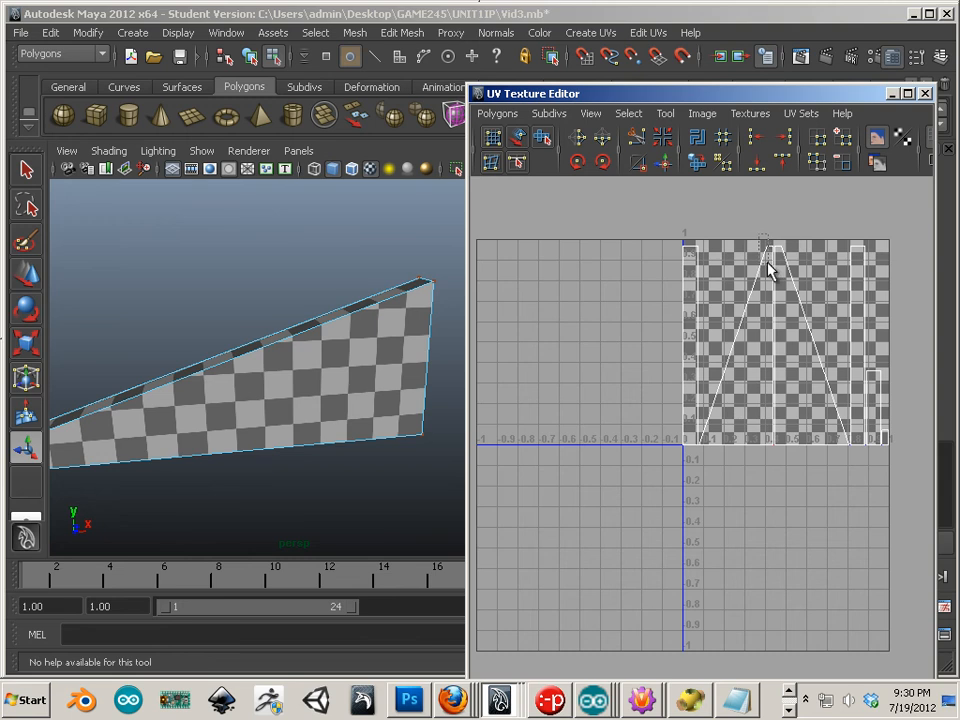
left_click_drag(769, 264, 766, 270)
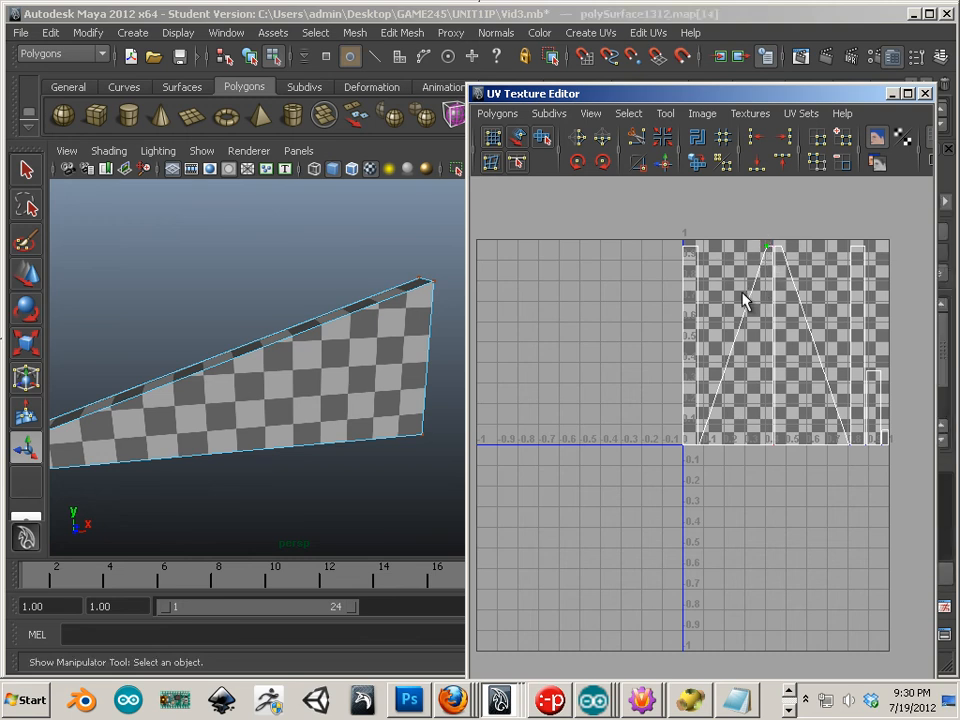
right_click_drag(747, 310, 744, 258)
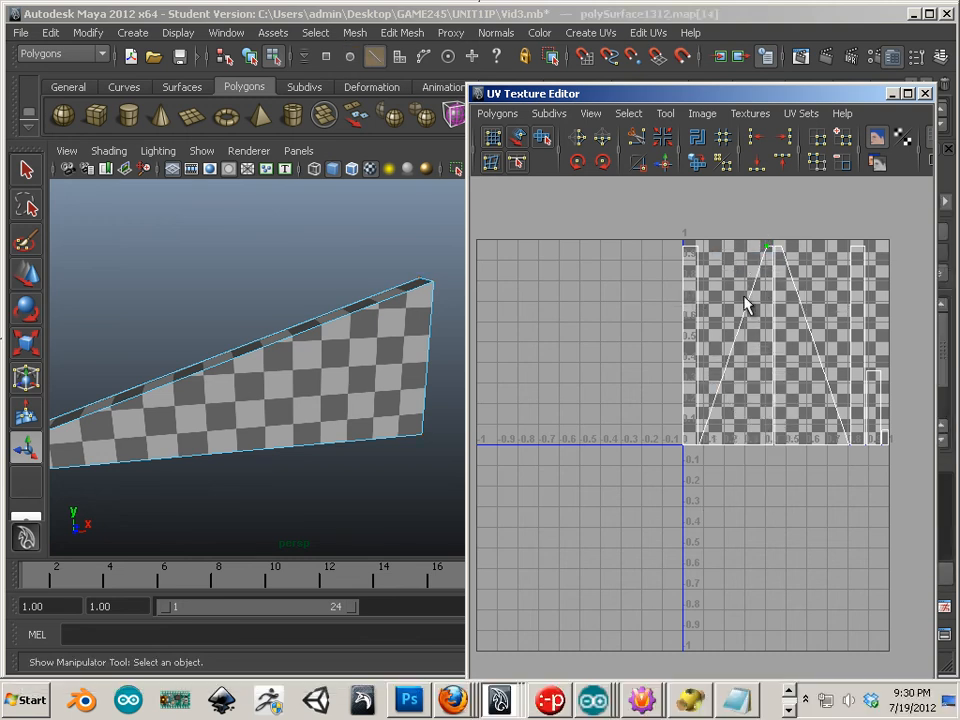
left_click(745, 308)
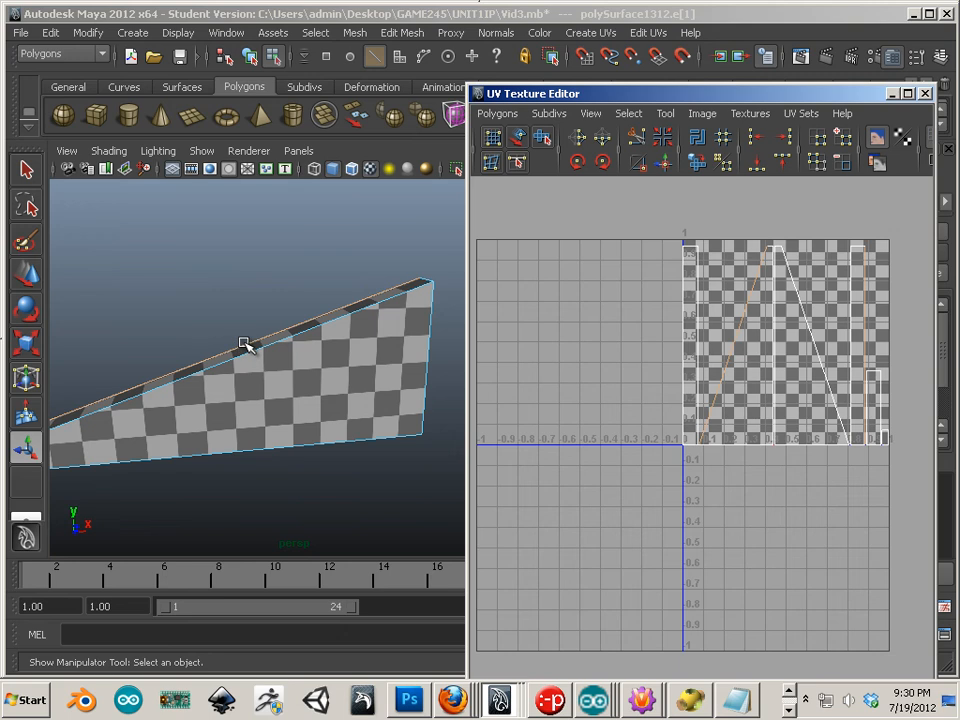
left_click(812, 333)
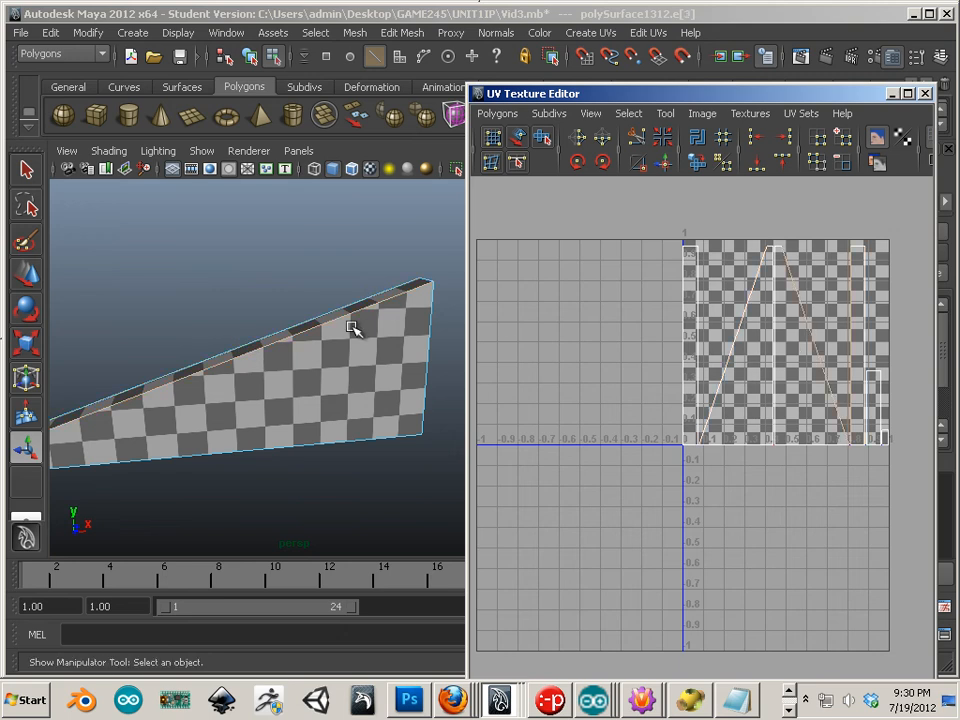
Select the whole UV shell of the triangular piece's front side and rotate it a quarter turn counterclockwise
right_click_drag(799, 354, 848, 238)
left_click(781, 262)
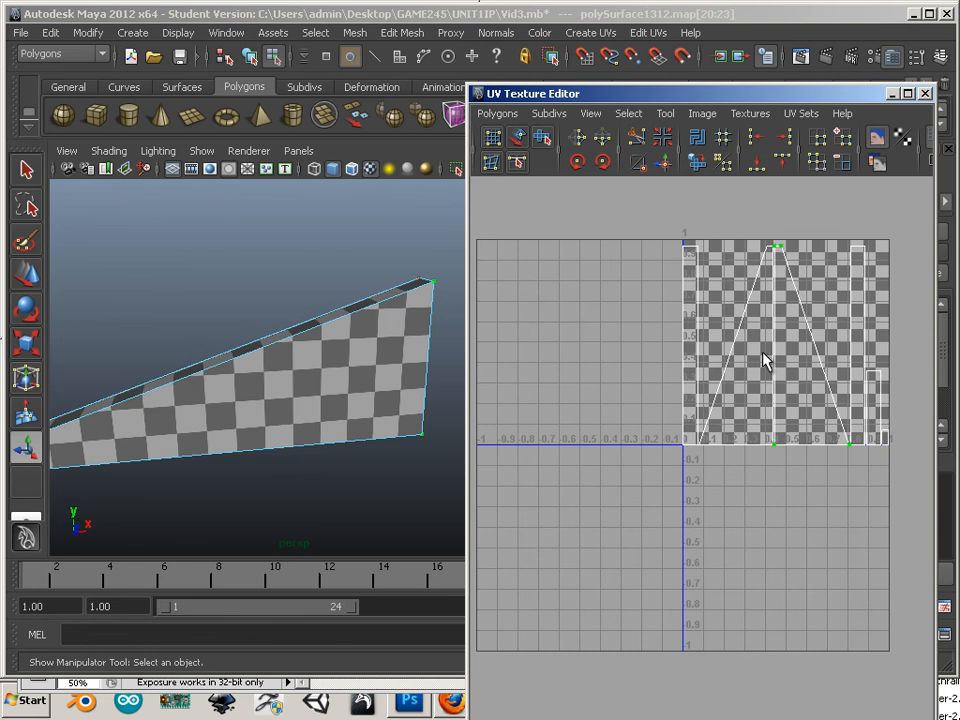
left_click(577, 162)
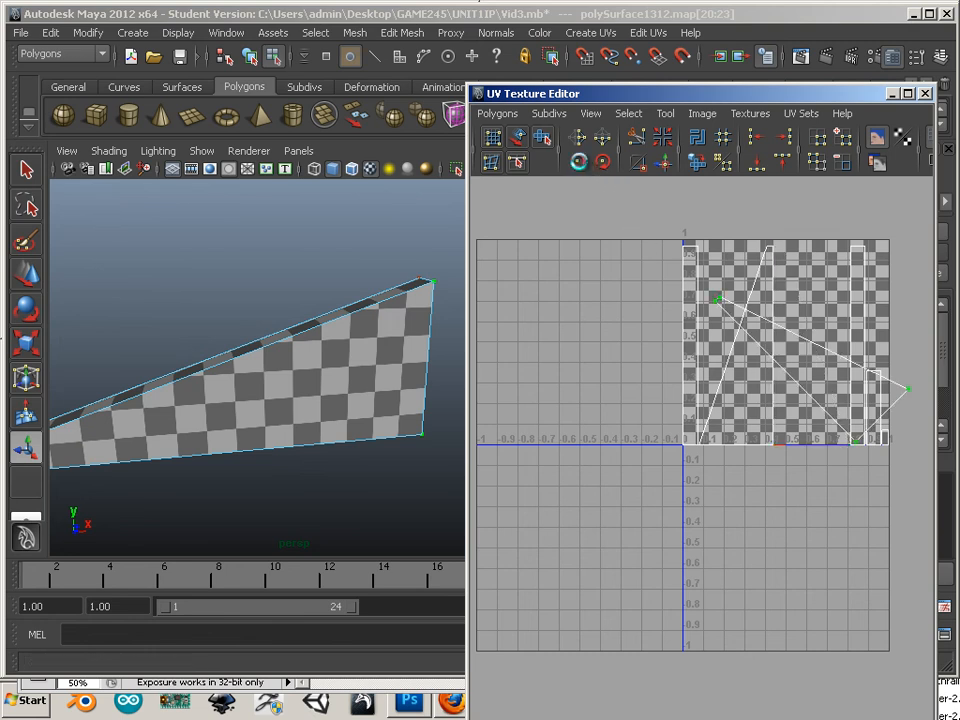
left_click(577, 162)
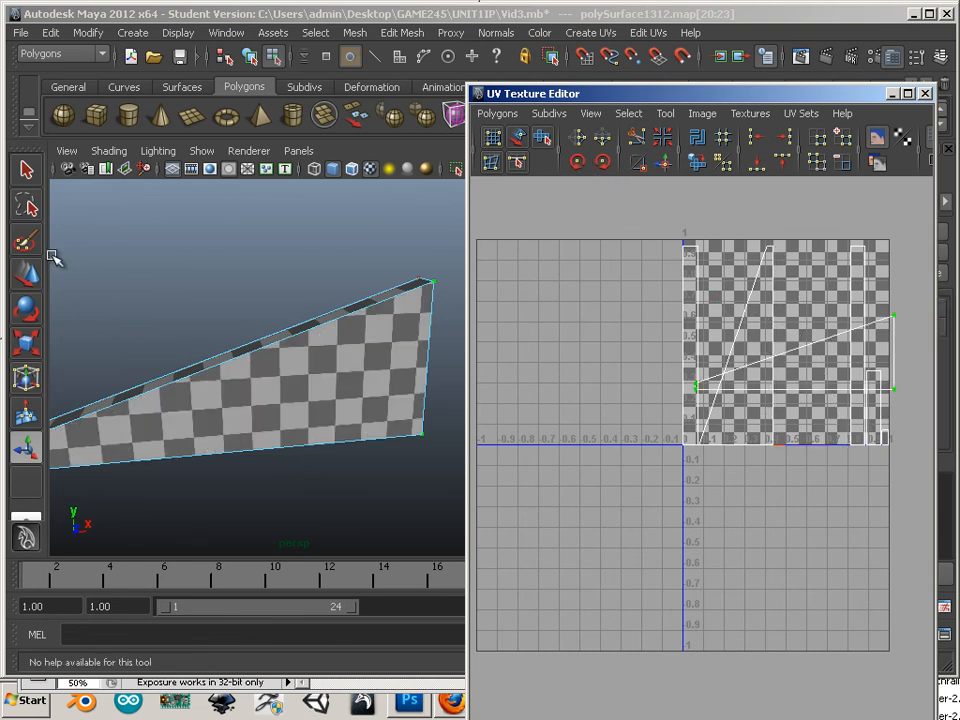
key("w")
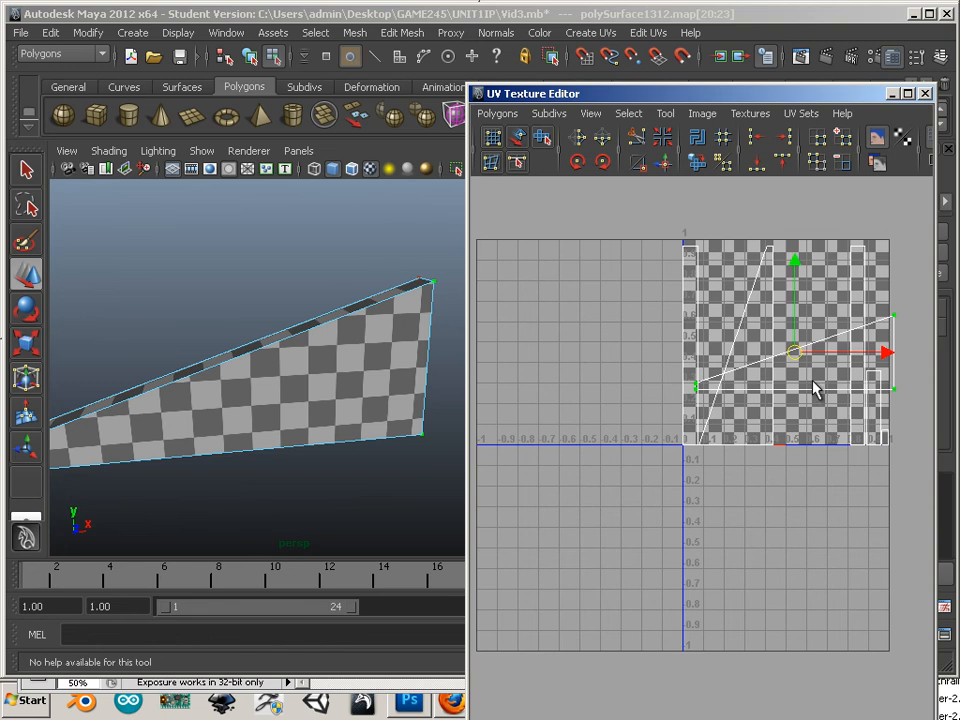
Move the front-side triangular shell and the second triangular shell out of the 0–1 texture square into the empty area beside it
left_click_drag(790, 373, 578, 540)
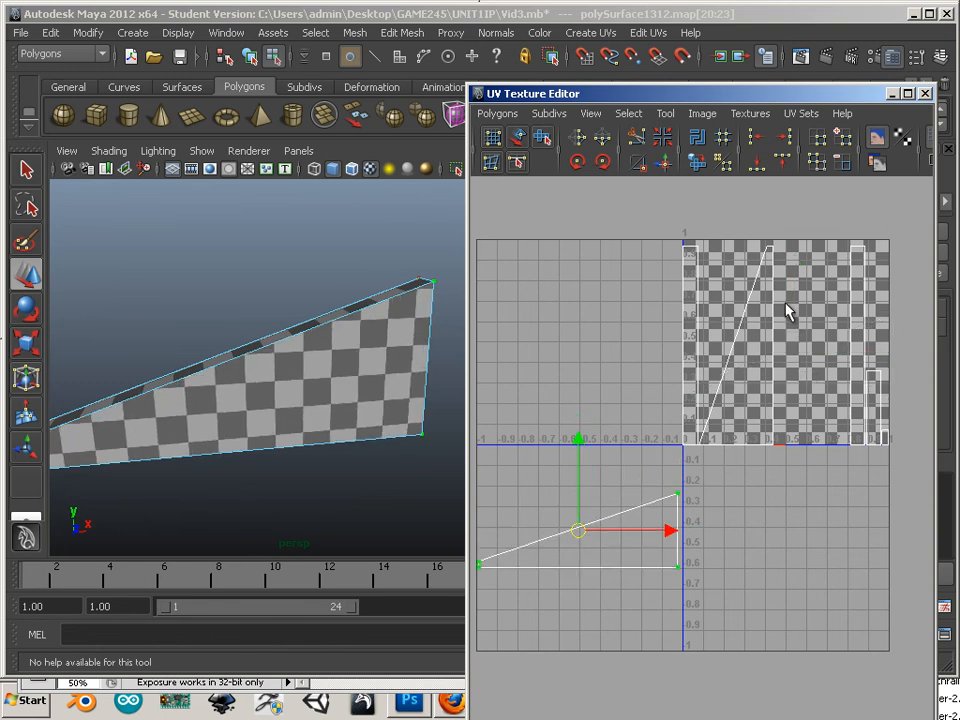
right_click_drag(776, 318, 793, 313)
left_click_drag(814, 236, 753, 270)
right_click_drag(763, 265, 800, 250, "ctrl")
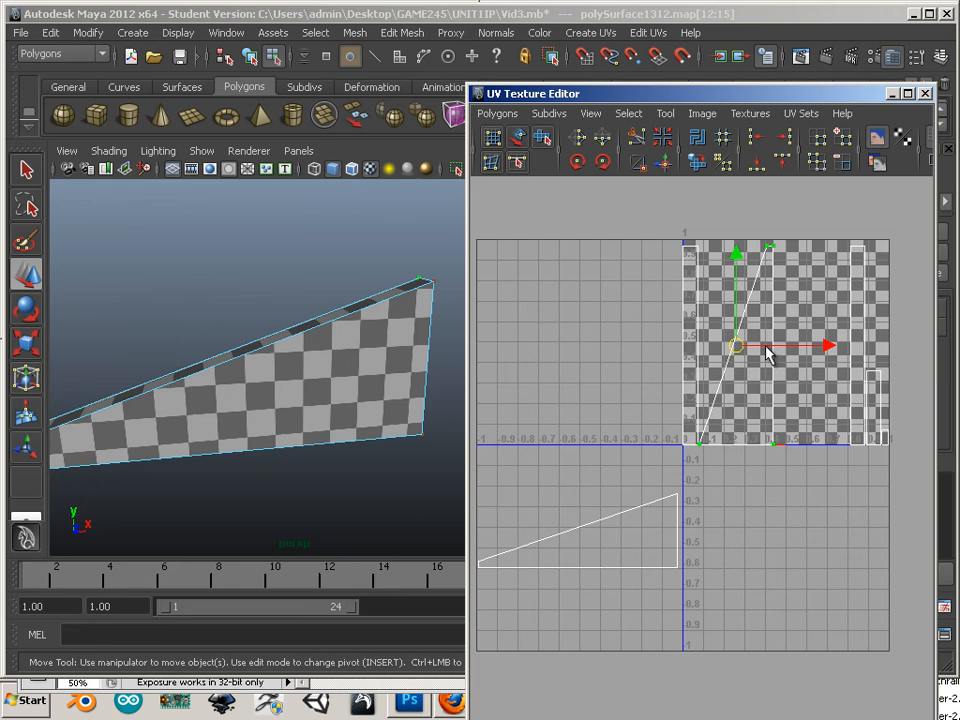
left_click_drag(745, 356, 580, 368)
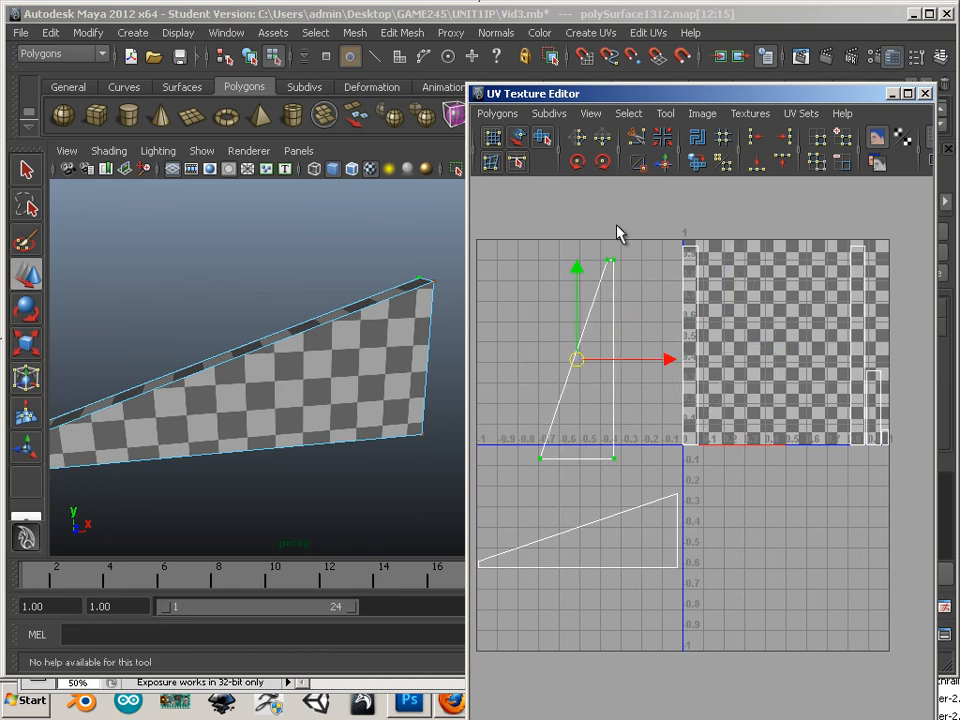
Rotate the second triangular shell a quarter turn counterclockwise, flip it vertically and place it just above the front-side shell
left_click(584, 164)
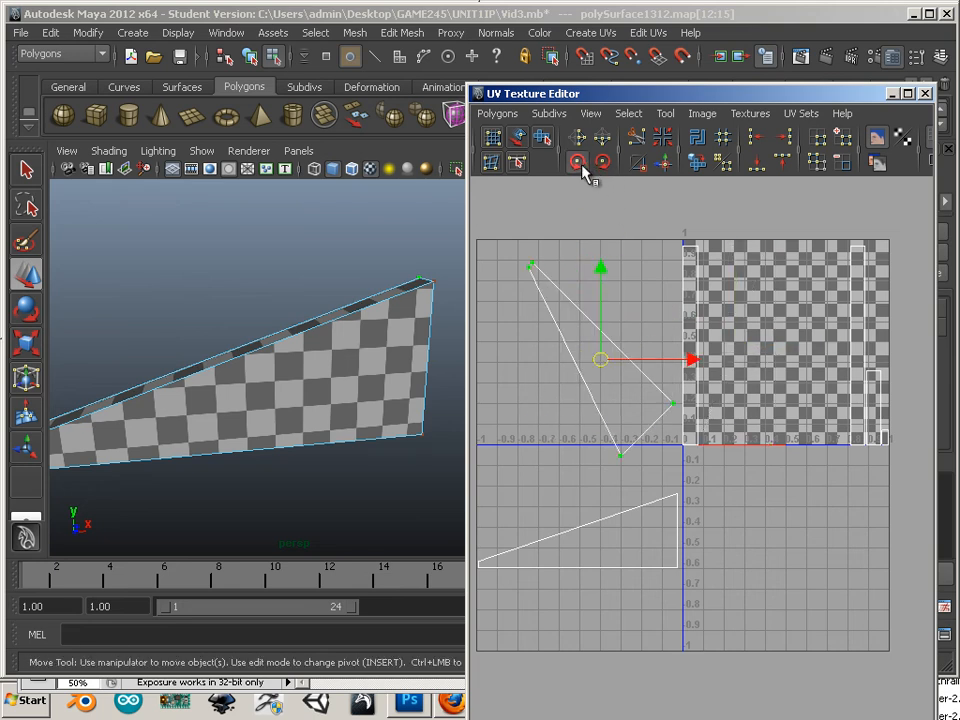
left_click(584, 165)
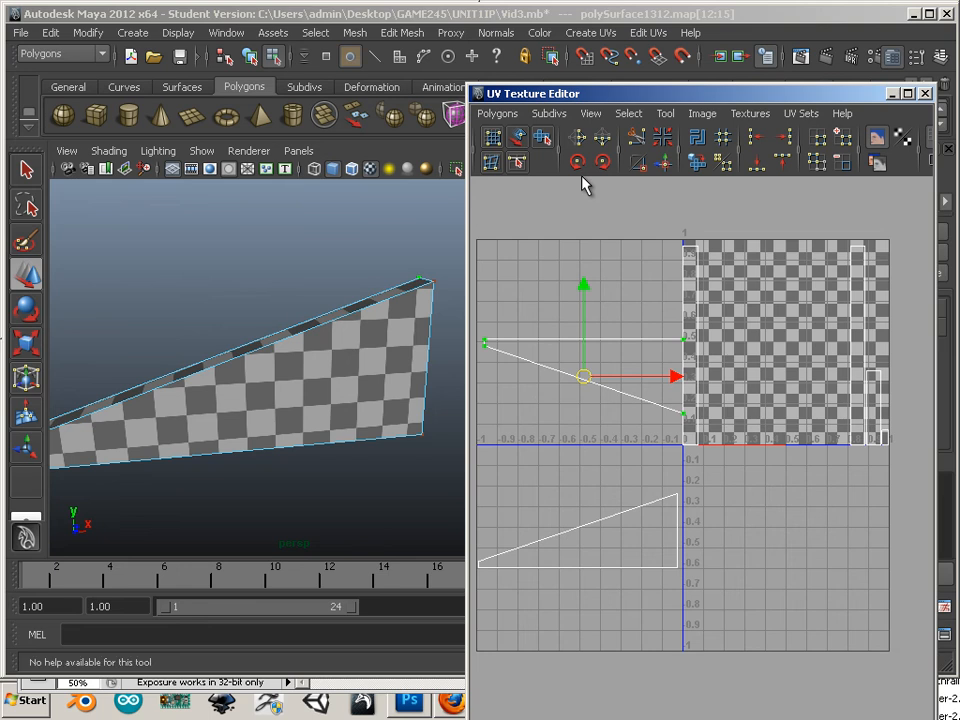
left_click(598, 138)
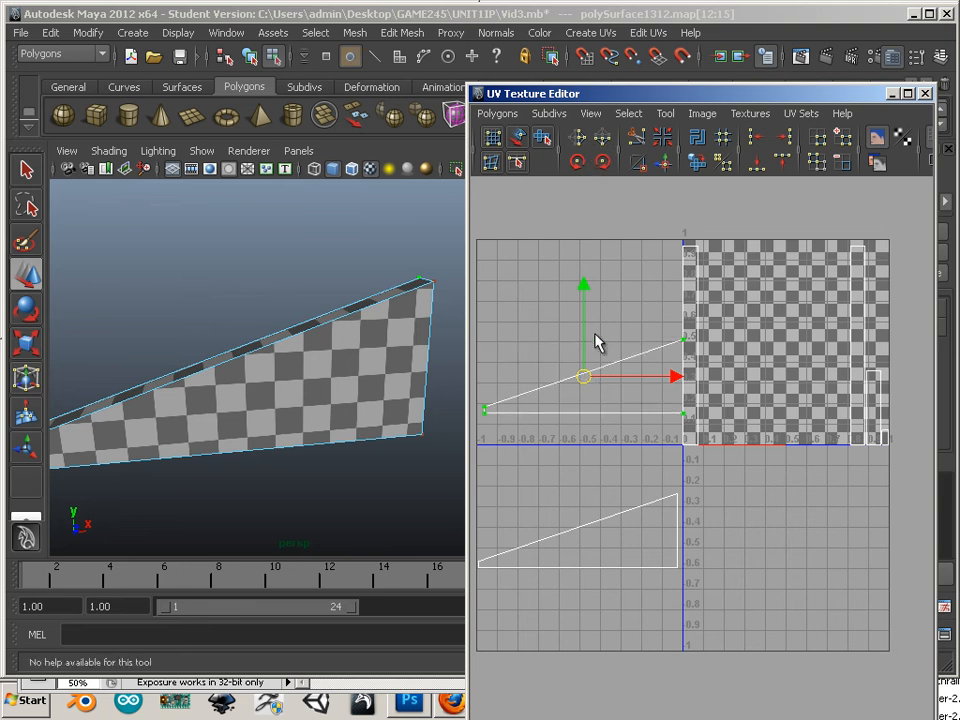
left_click_drag(587, 380, 578, 443)
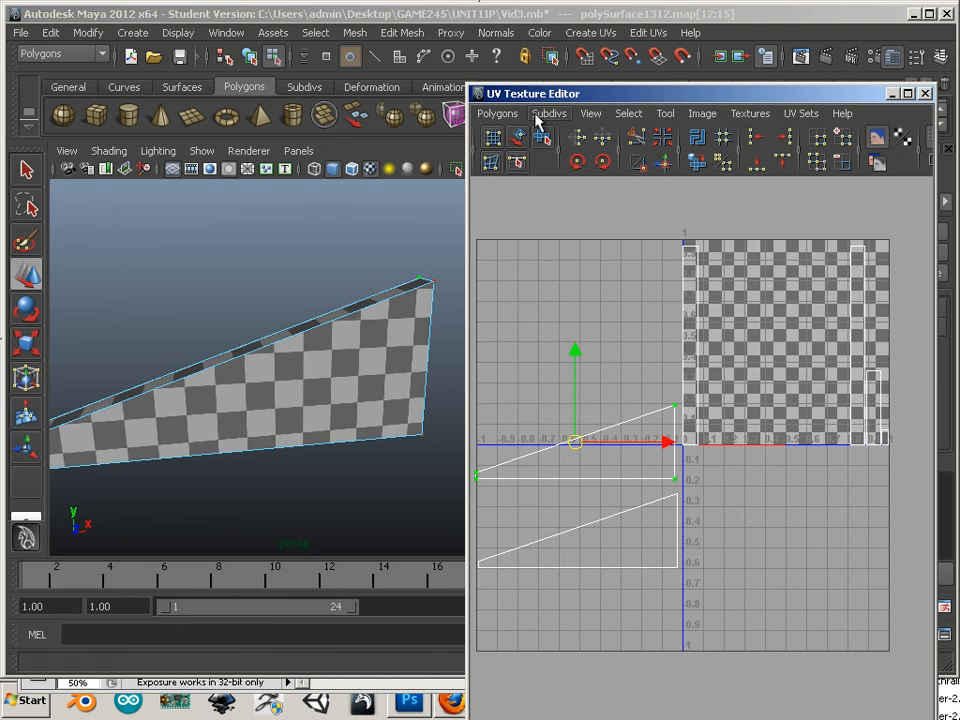
Reposition and widen the UV Texture Editor window, and turn on shaded display of the UV shells
left_click_drag(504, 92, 423, 70)
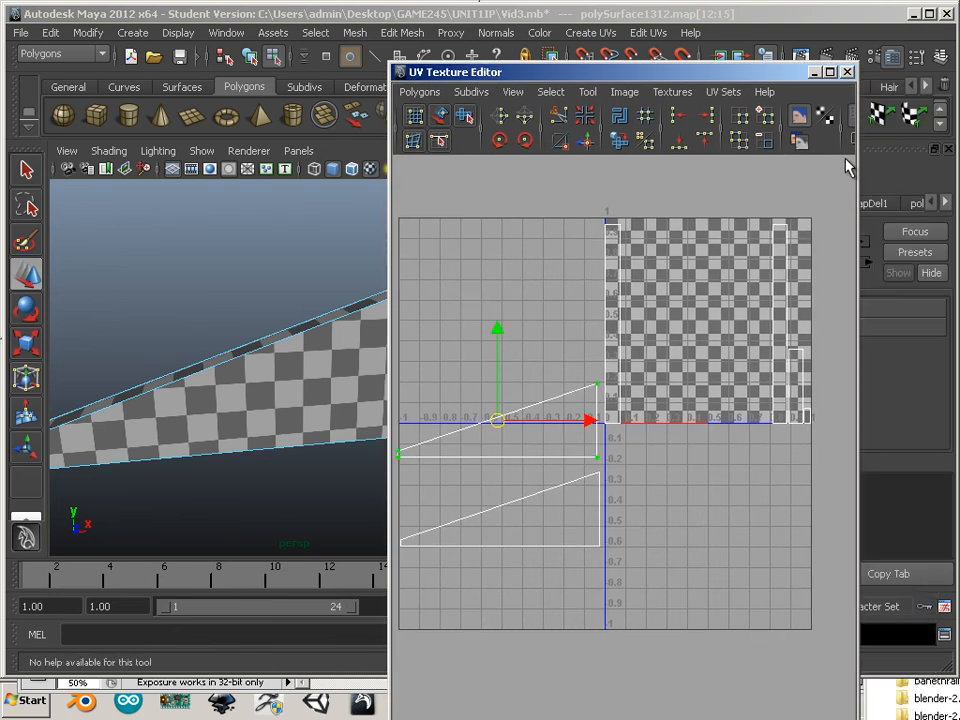
left_click_drag(857, 159, 897, 160)
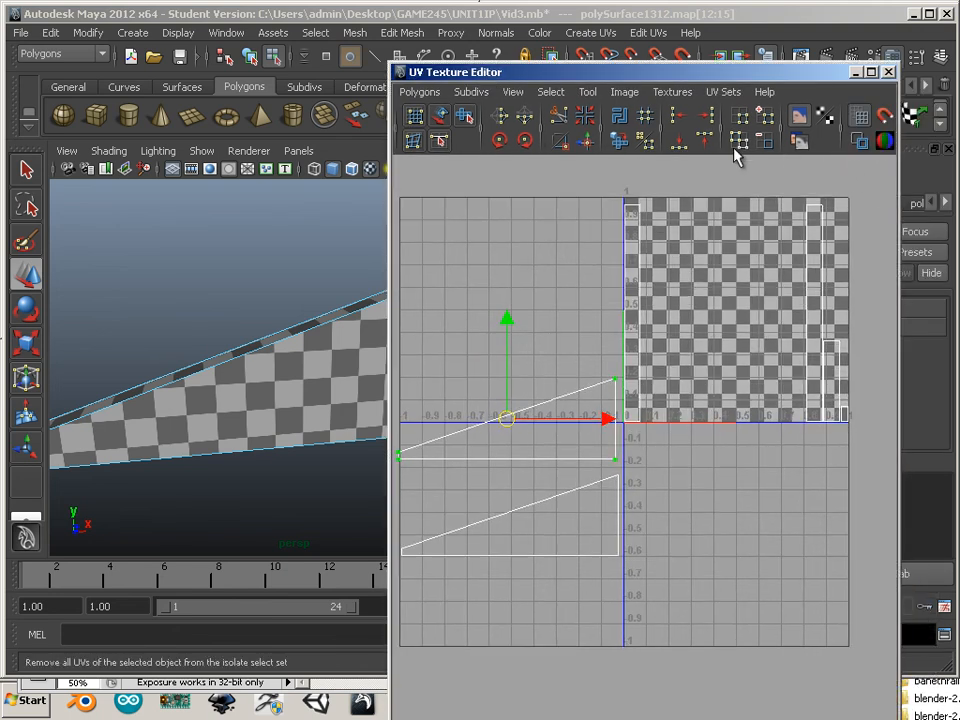
scroll(603, 251, "down", 3)
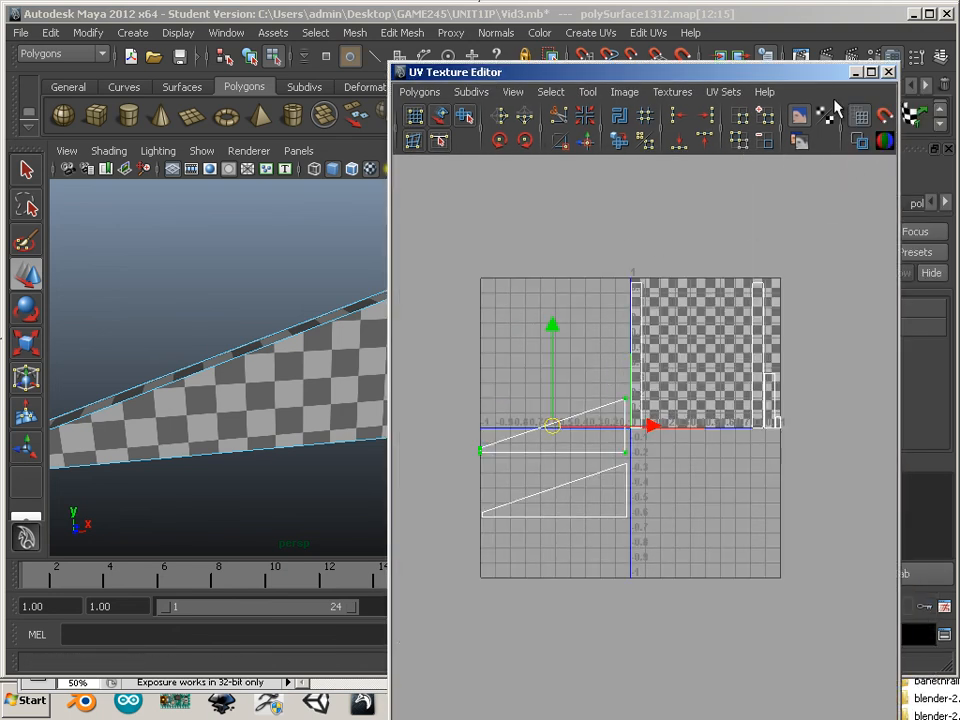
left_click_drag(787, 78, 617, 68)
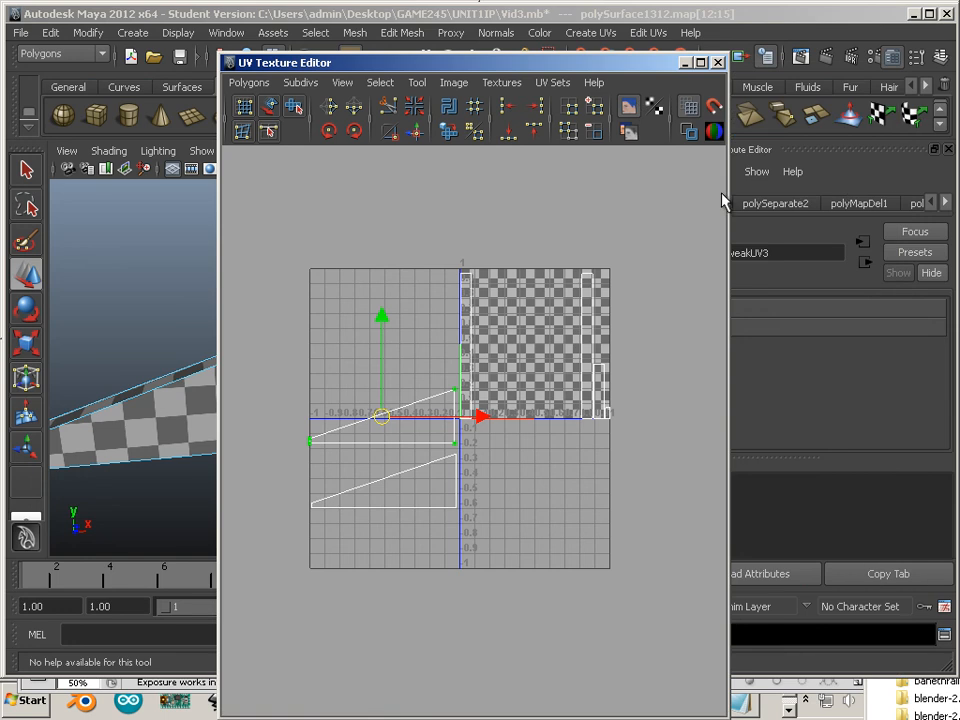
left_click_drag(727, 191, 862, 190)
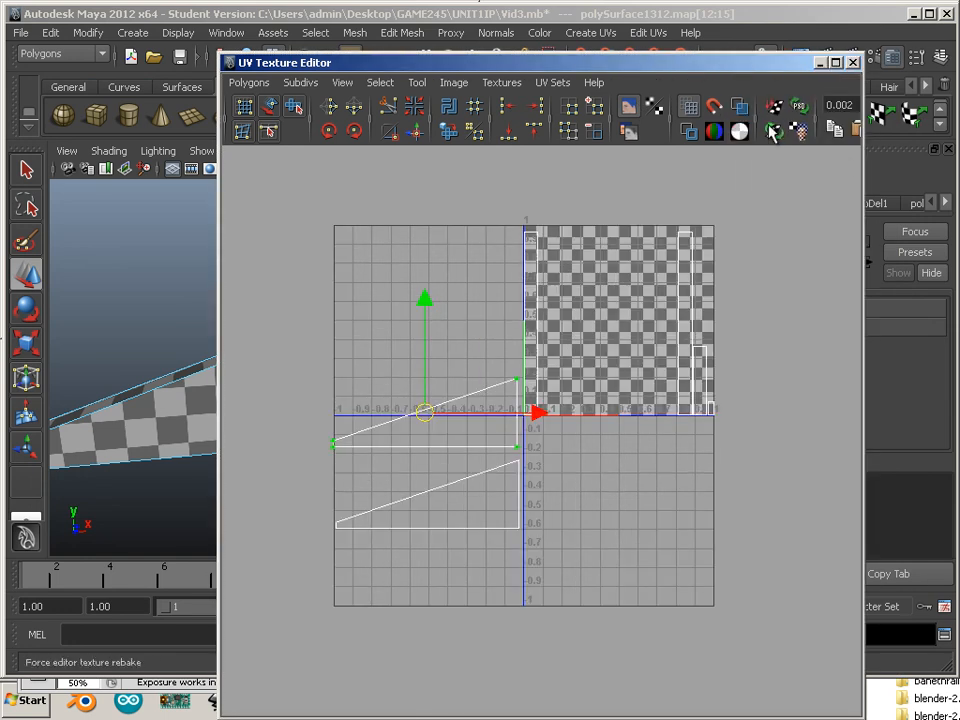
left_click(741, 107)
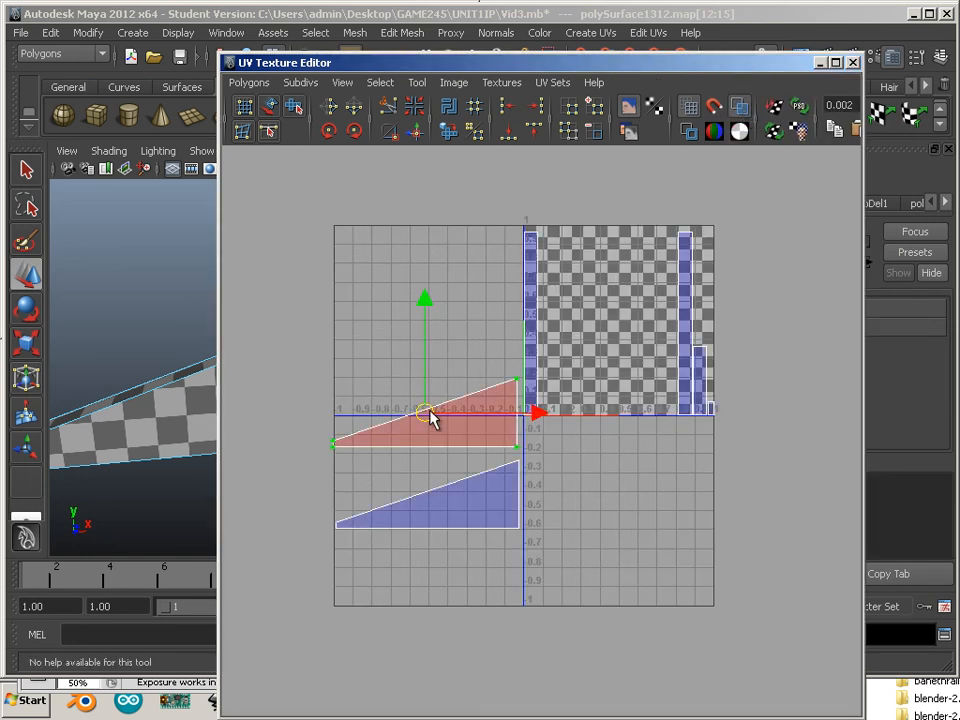
Flip the upper triangular shell horizontally to correct its reversed UV orientation
scroll(430, 418, "up", 2)
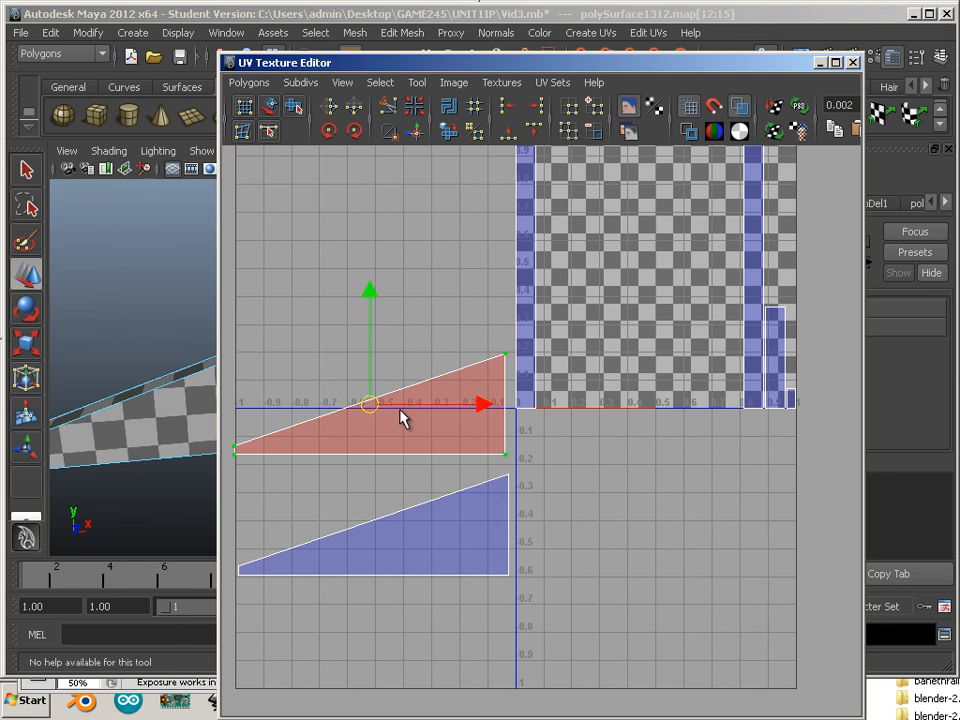
middle_click_drag(396, 418, 477, 404, "alt")
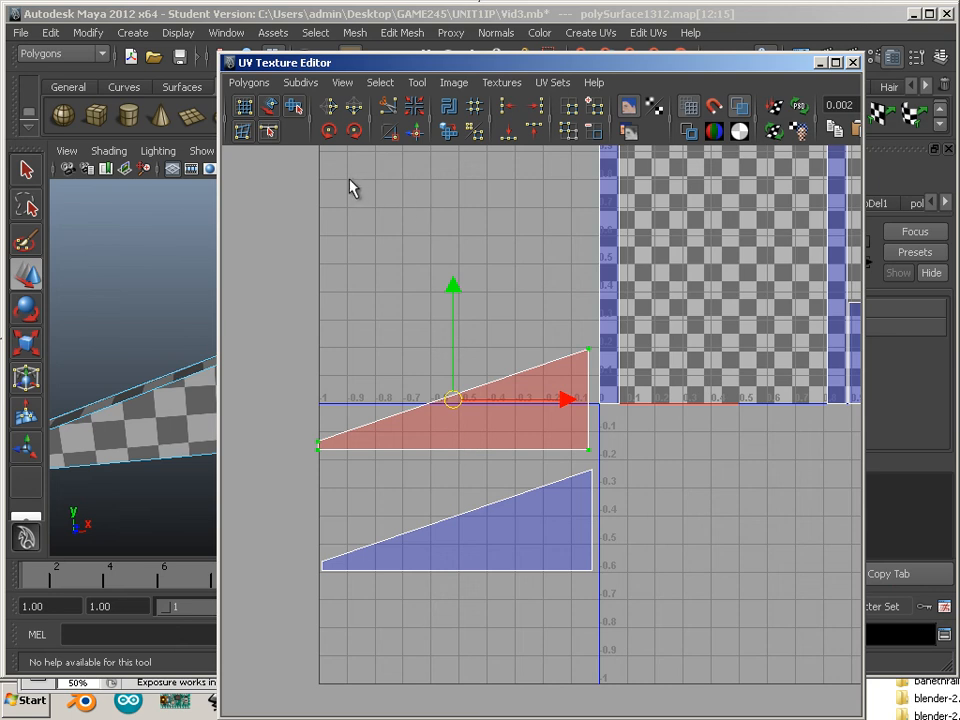
left_click(332, 115)
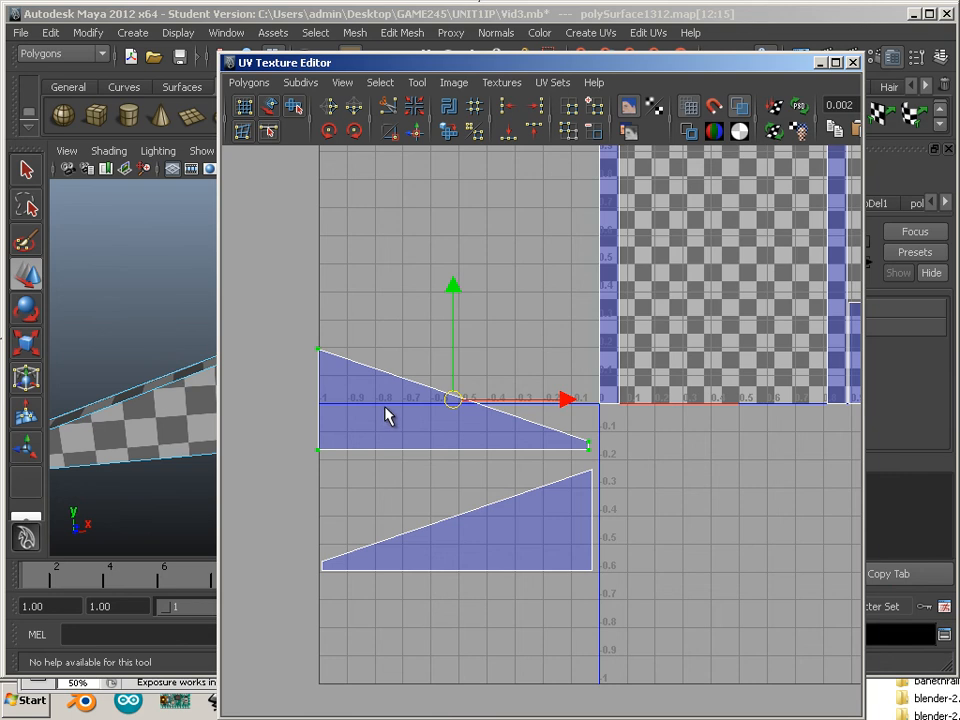
Move and sew the narrow side strips to the lower triangular shell along its sloped, vertical end and bottom edges
middle_click_drag(469, 450, 413, 462, "alt")
mouse_move(413, 462)
right_mouse_down()
mouse_move(405, 401)
mouse_move(399, 461)
right_mouse_up()
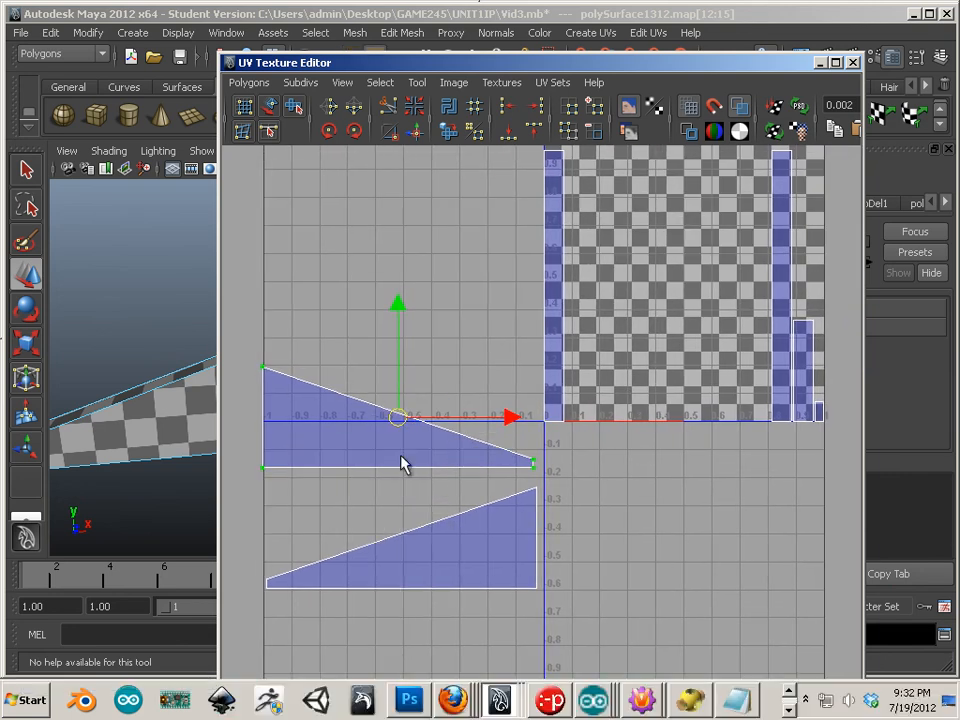
left_click(395, 537)
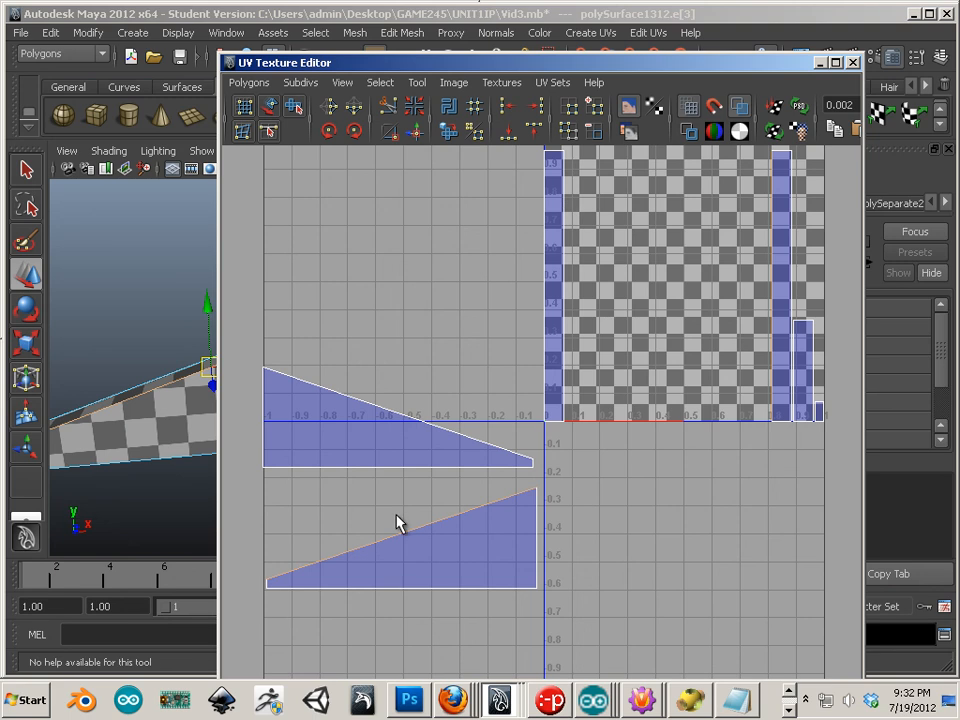
left_click(448, 130)
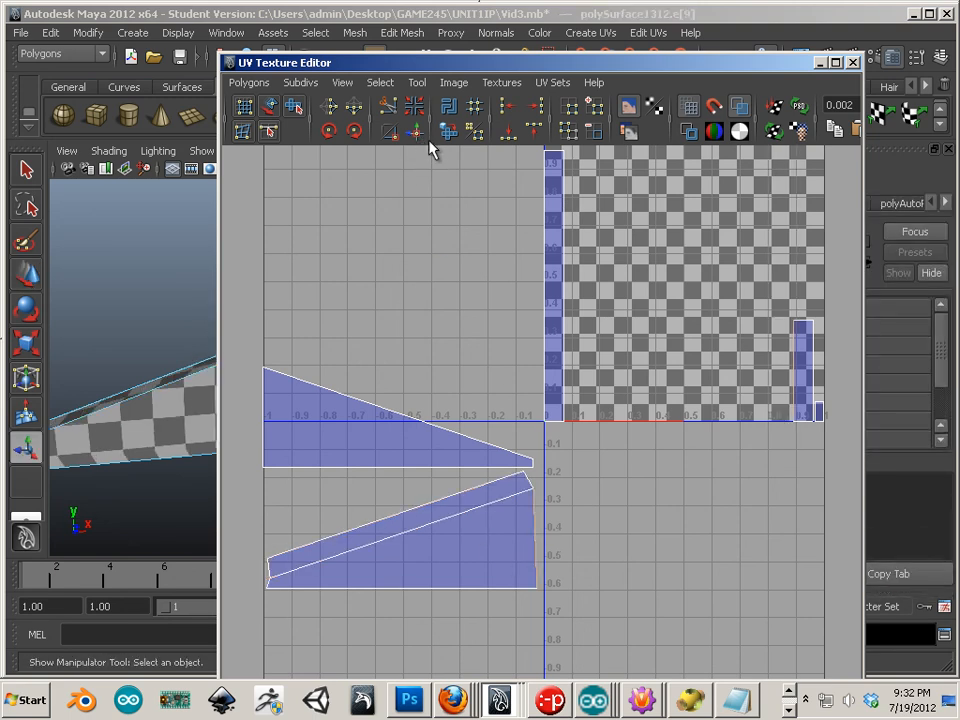
left_click(417, 131)
left_click(359, 589)
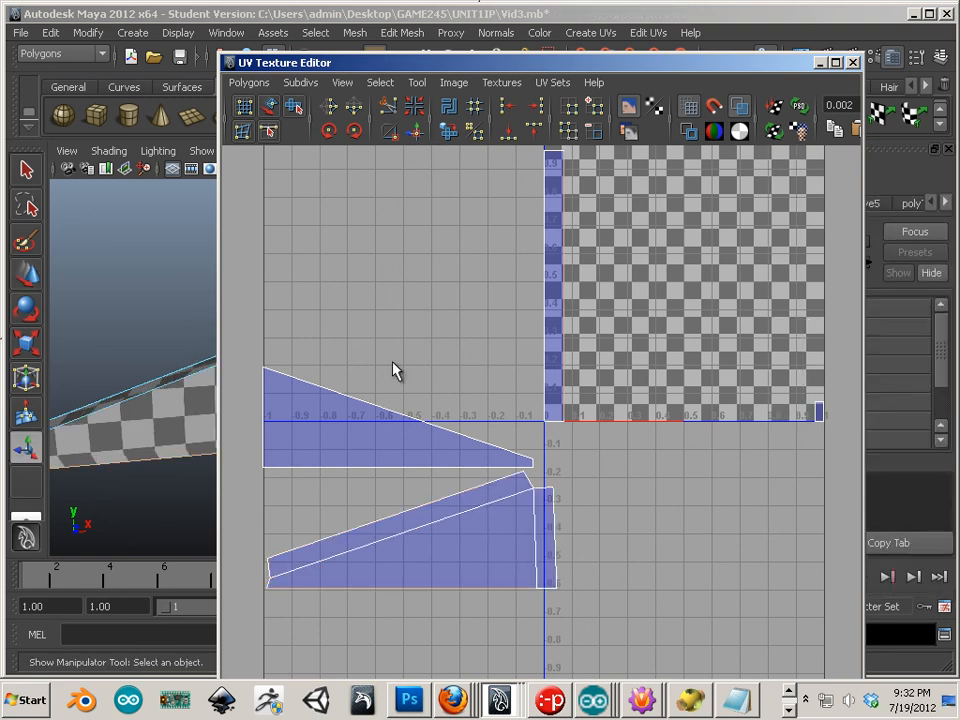
left_click(416, 132)
middle_click_drag(384, 572, 395, 578, "alt")
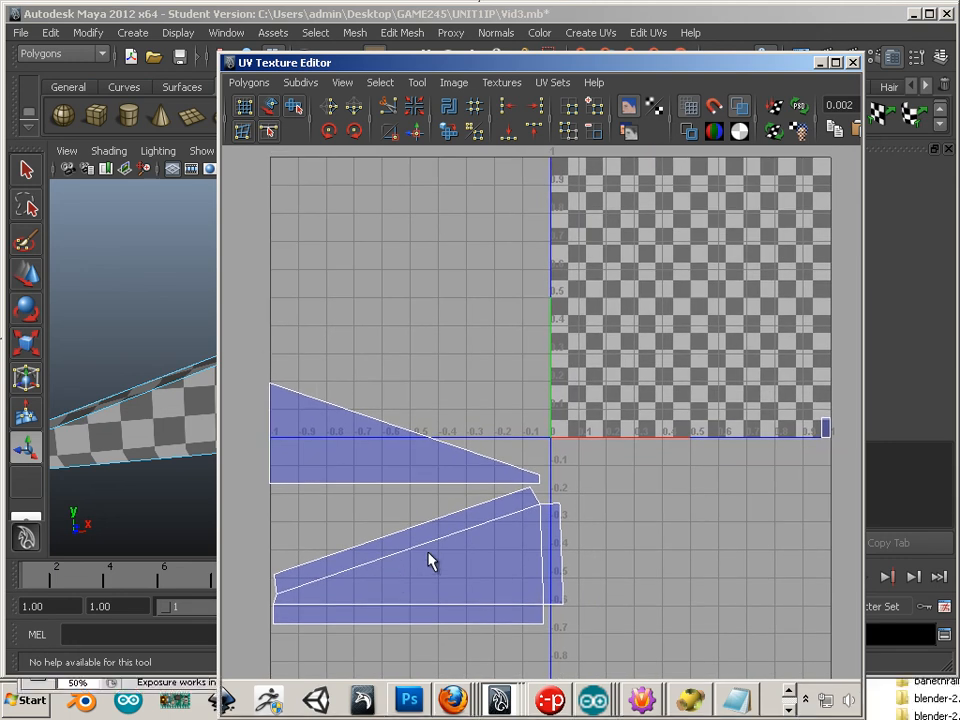
Select all UVs of both triangular shells with their sewn strips and move them into the 0–1 texture square
right_click_drag(428, 505, 396, 448)
left_click_drag(663, 692, 666, 688)
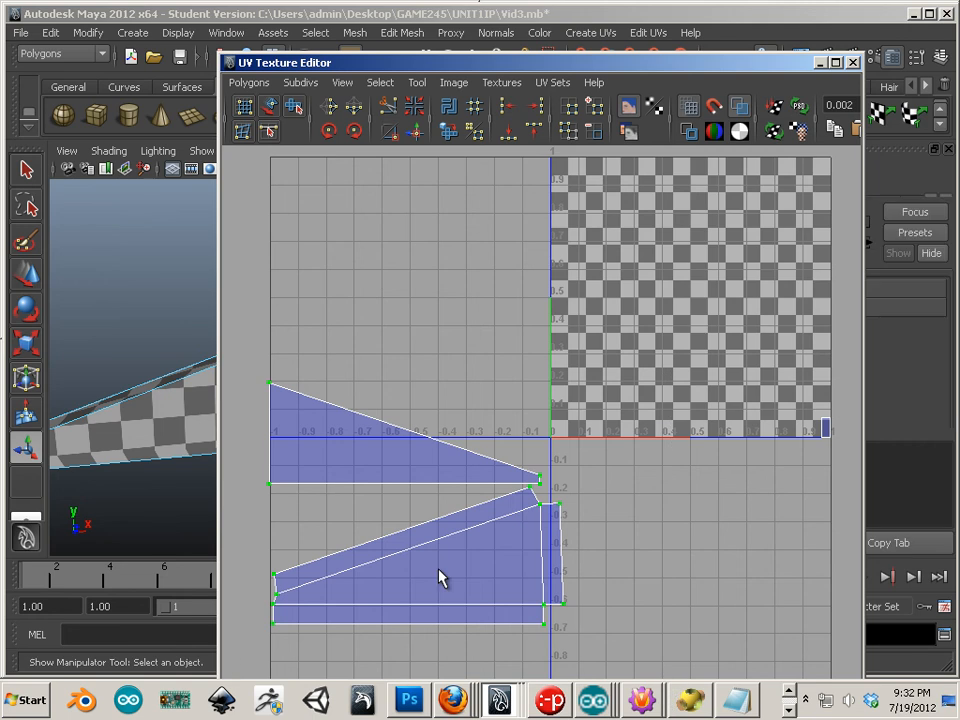
key("w")
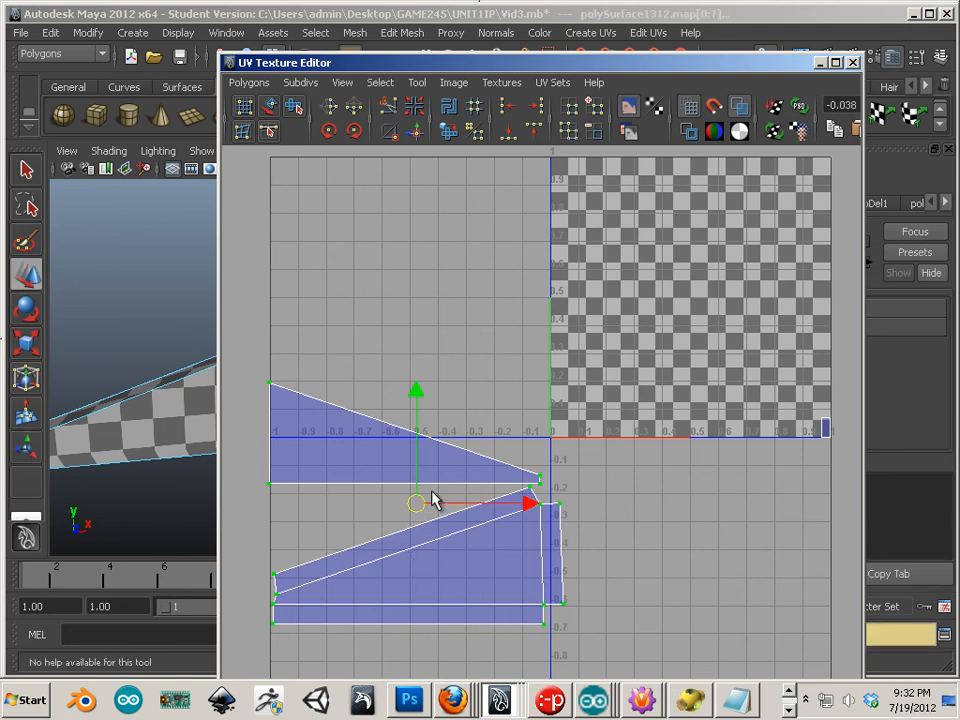
left_click_drag(421, 504, 703, 288)
Scale the selected triangular shells down uniformly and shift them sideways so they fit inside the 0–1 texture square
middle_click_drag(703, 288, 559, 385, "alt")
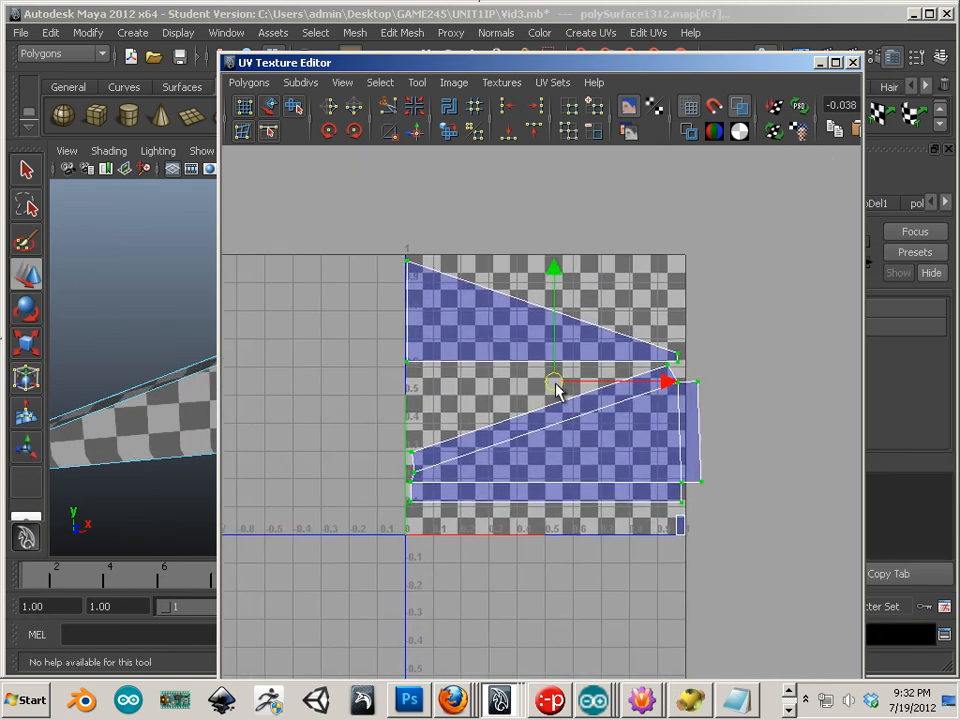
right_click_drag(559, 385, 641, 411, "alt")
key("r")
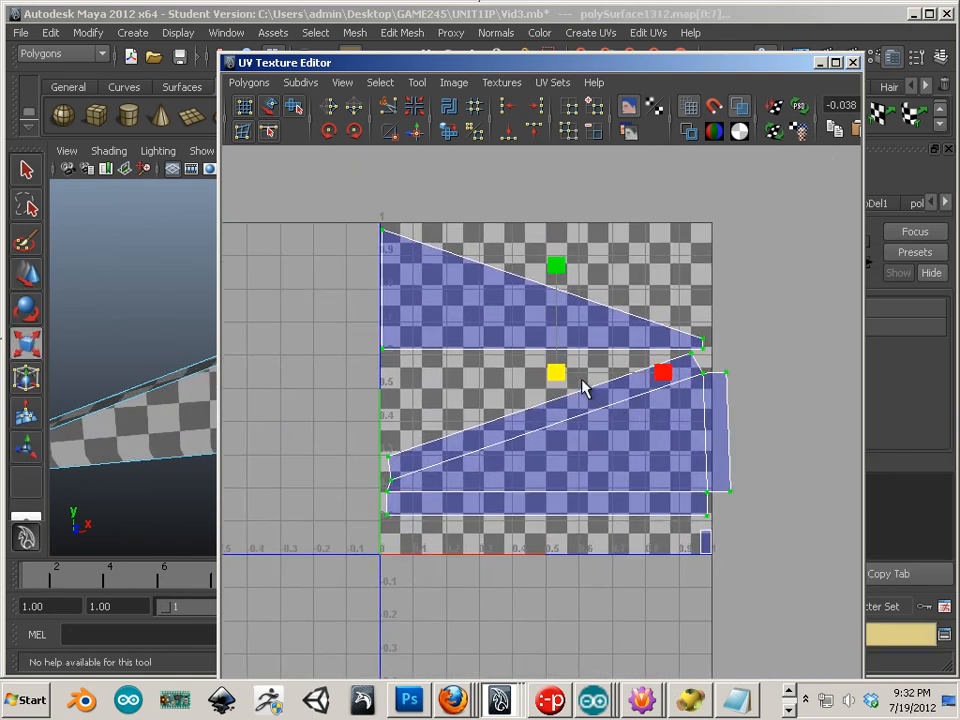
mouse_move(555, 375)
left_mouse_down()
mouse_move(561, 399)
mouse_move(566, 392)
left_mouse_up()
key("w")
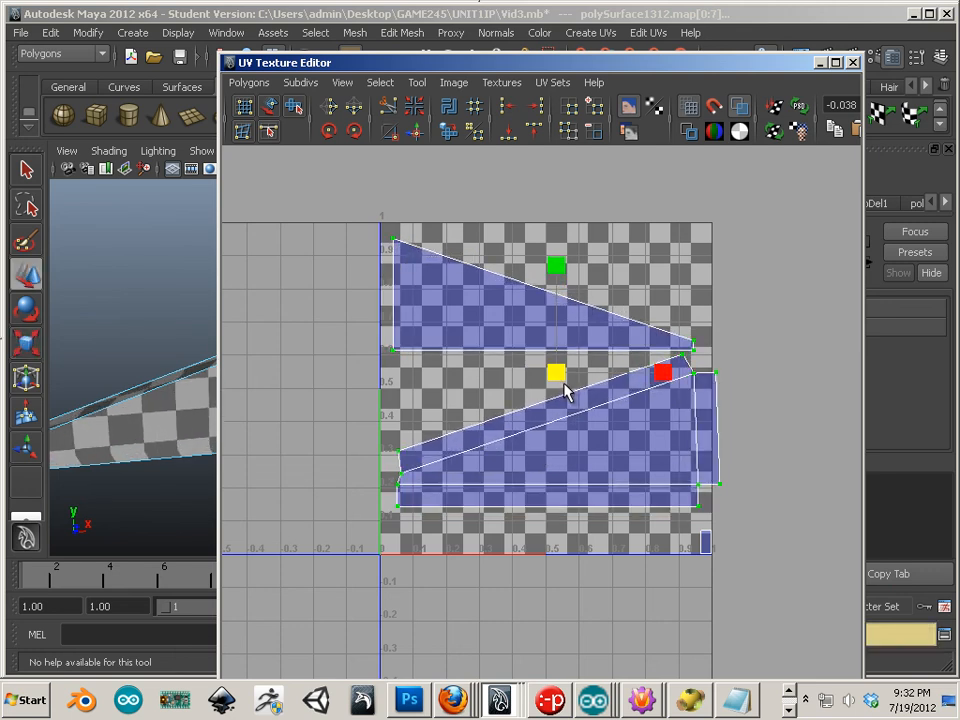
left_click_drag(548, 375, 538, 375)
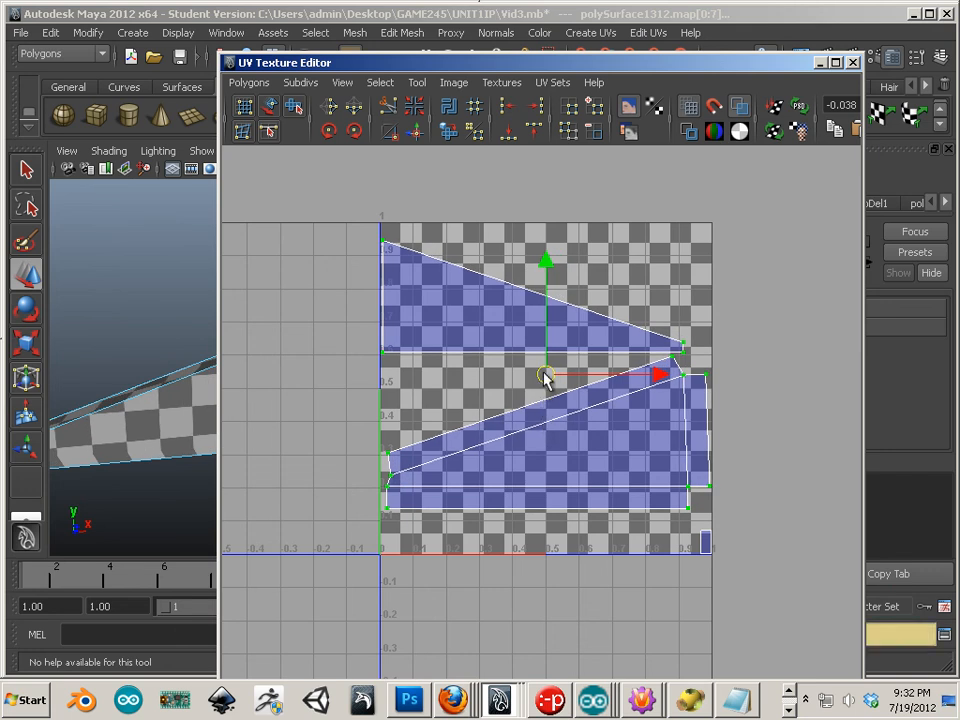
key("r")
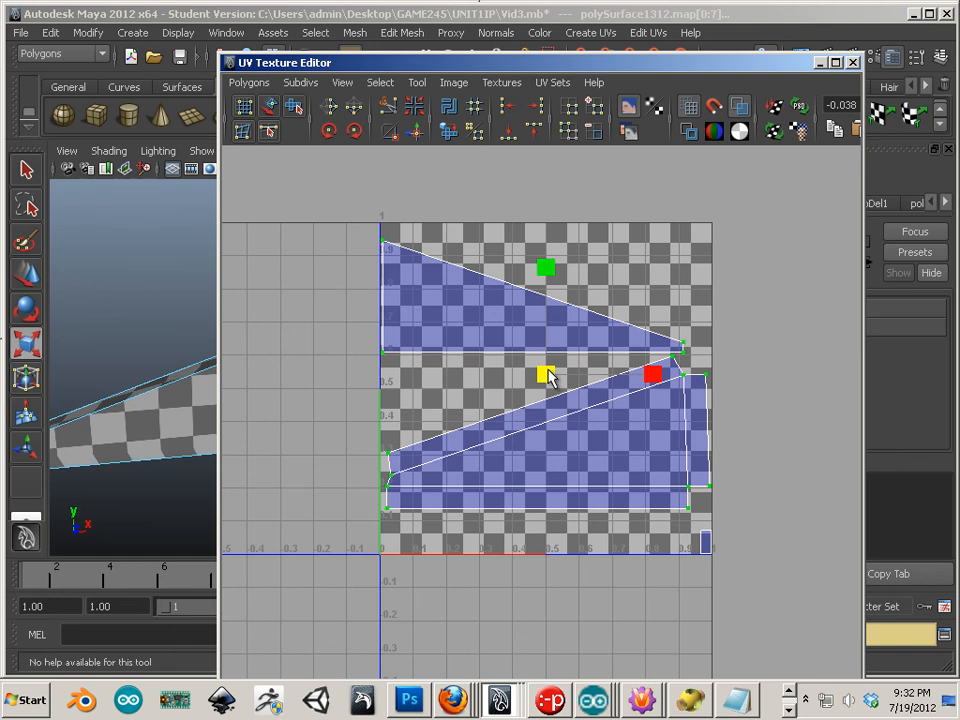
mouse_move(548, 375)
left_mouse_down()
mouse_move(553, 396)
mouse_move(551, 360)
mouse_move(551, 379)
left_mouse_up()
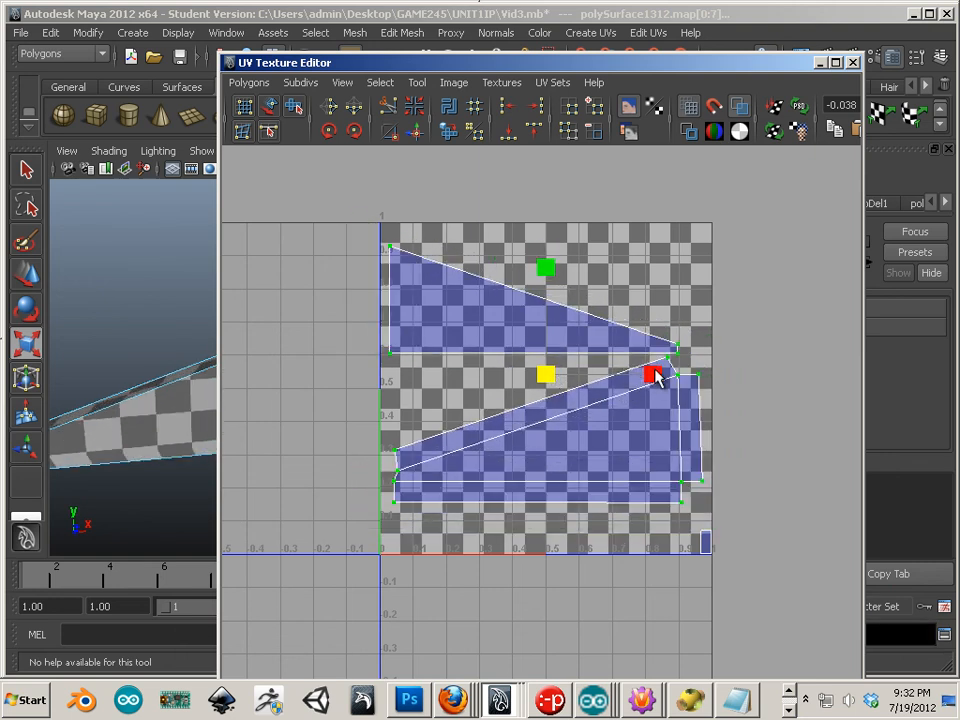
Adjust the proportions of the triangular shells to be slightly wider and shorter, checking the checker squares on the piece
left_click_drag(655, 376, 701, 392)
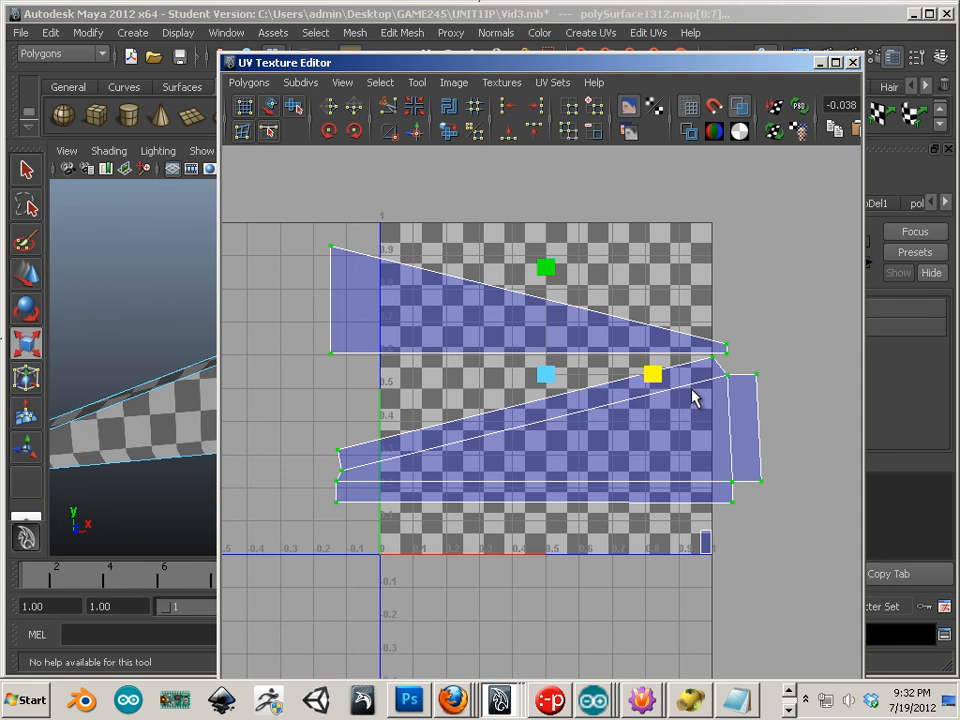
middle_click_drag(692, 398, 651, 397)
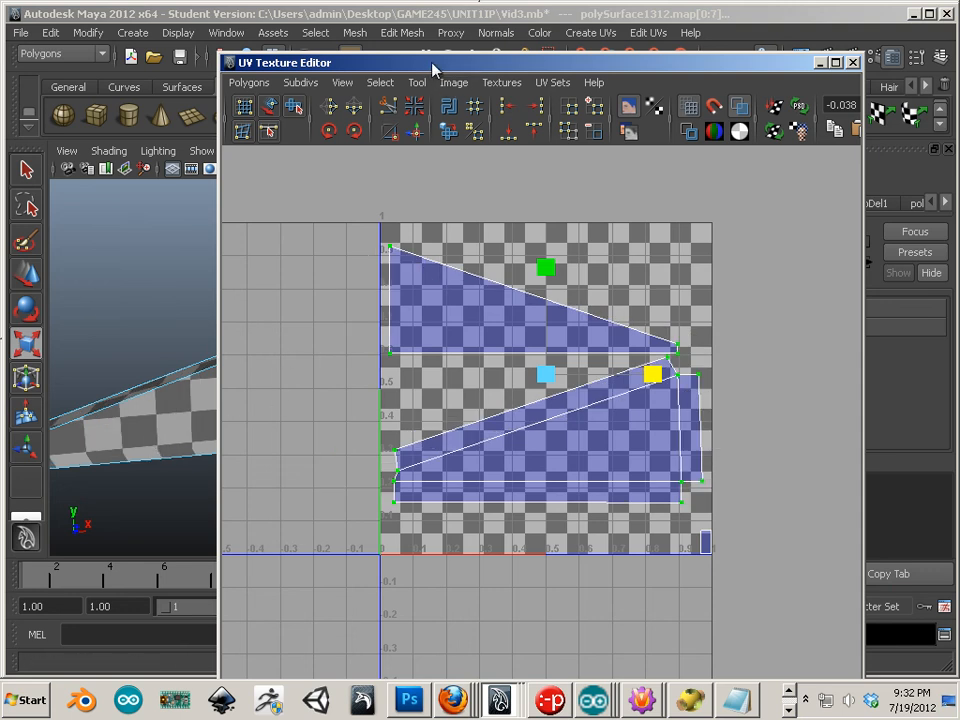
left_click_drag(330, 62, 458, 85)
right_click_drag(195, 473, 176, 422, "alt")
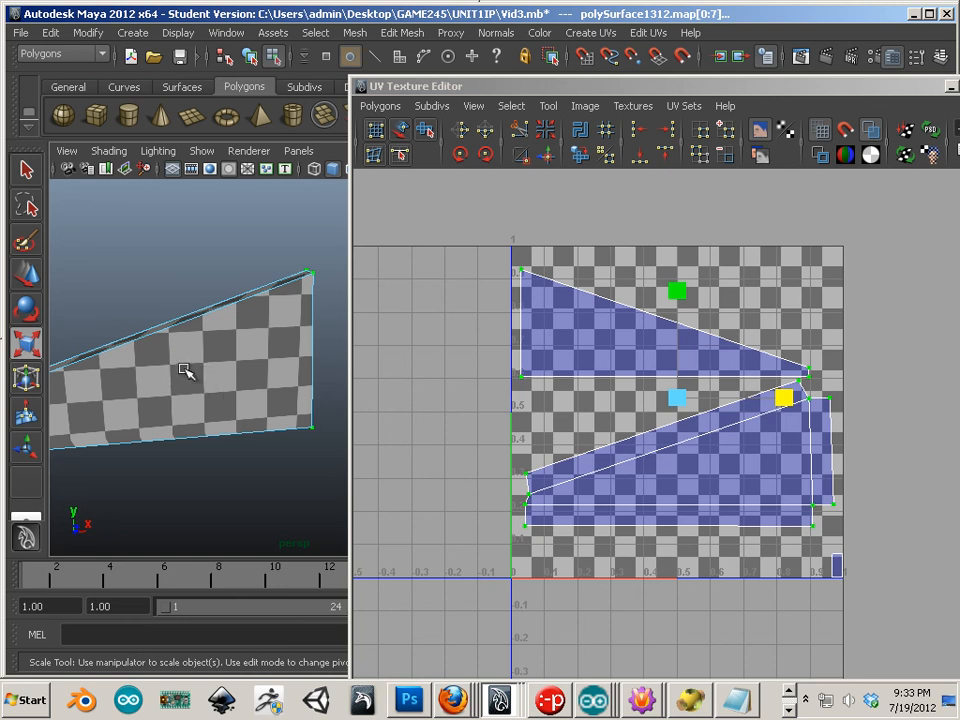
left_click_drag(788, 400, 689, 423)
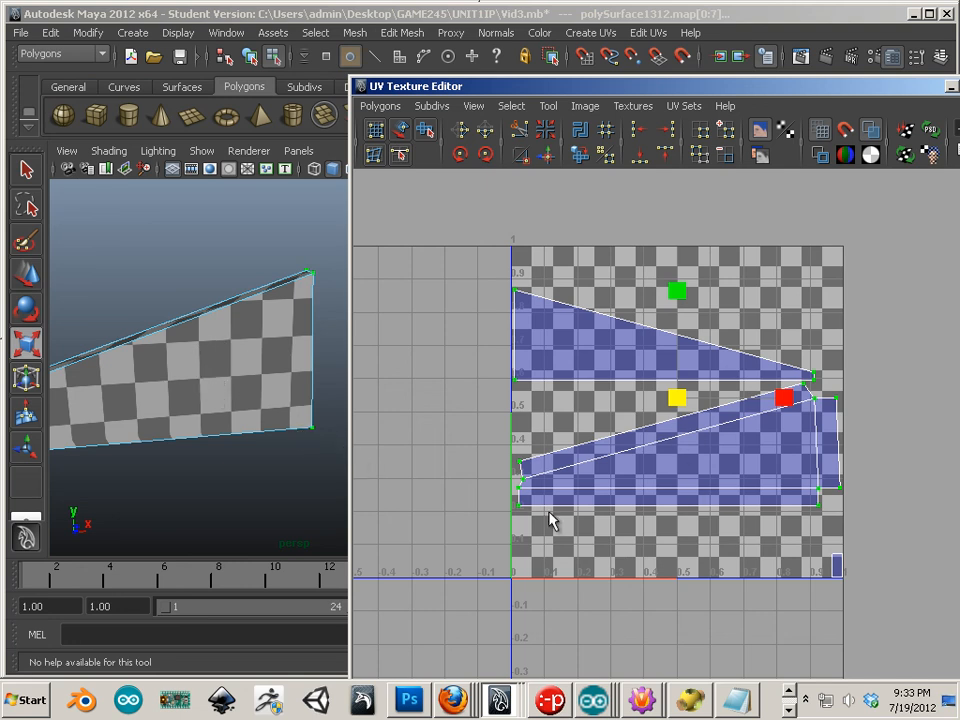
Clear the UV Texture Editor from the viewport, return the triangular piece to object mode and move it above the window frames
left_click_drag(553, 86, 628, 254)
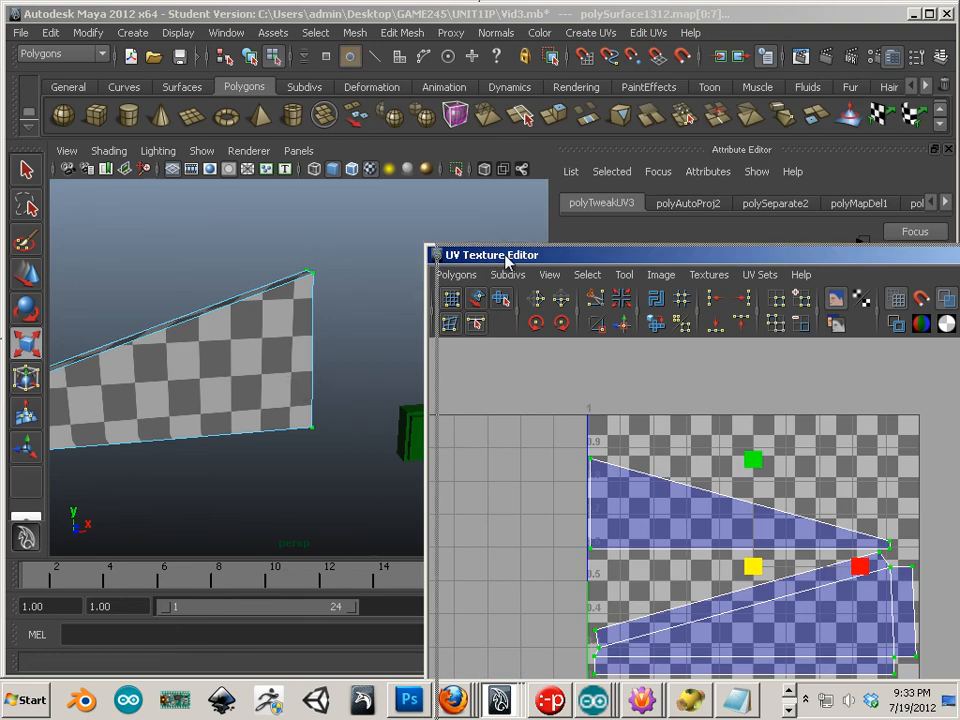
left_click_drag(508, 255, 653, 282)
right_click_drag(369, 356, 213, 338, "alt")
left_click_drag(213, 338, 317, 315, "alt")
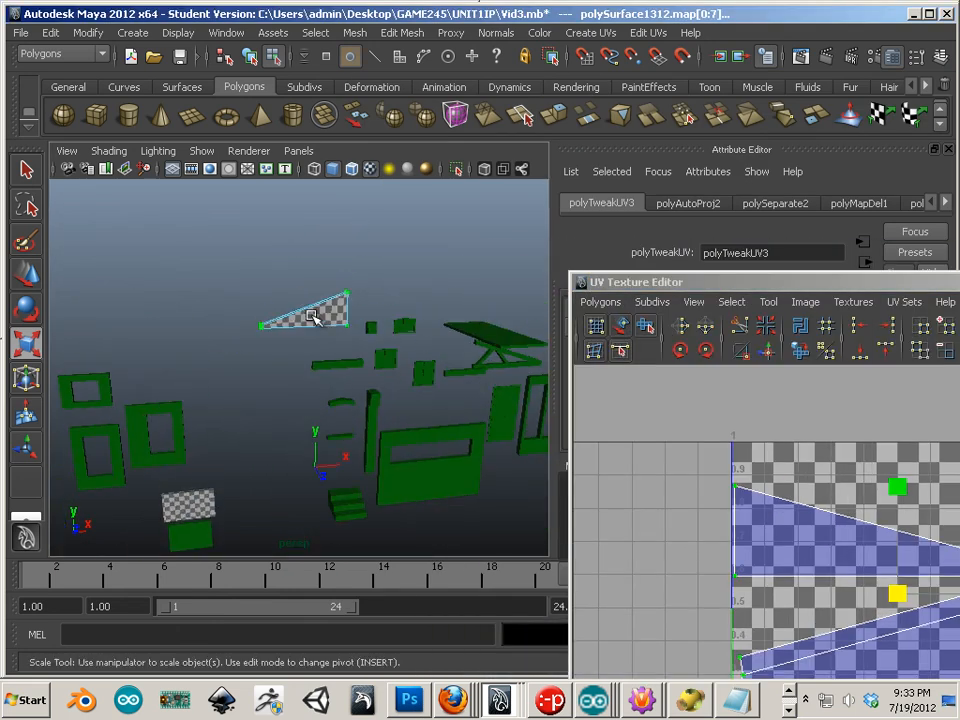
right_click_drag(317, 315, 333, 308)
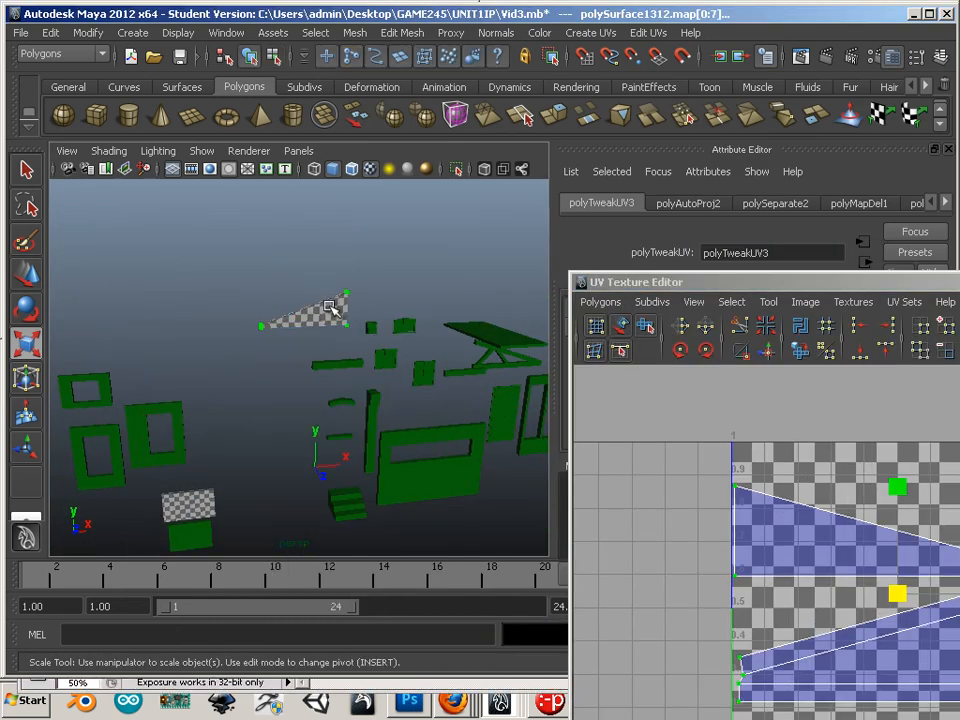
left_click(27, 275)
left_click_drag(362, 311, 236, 317)
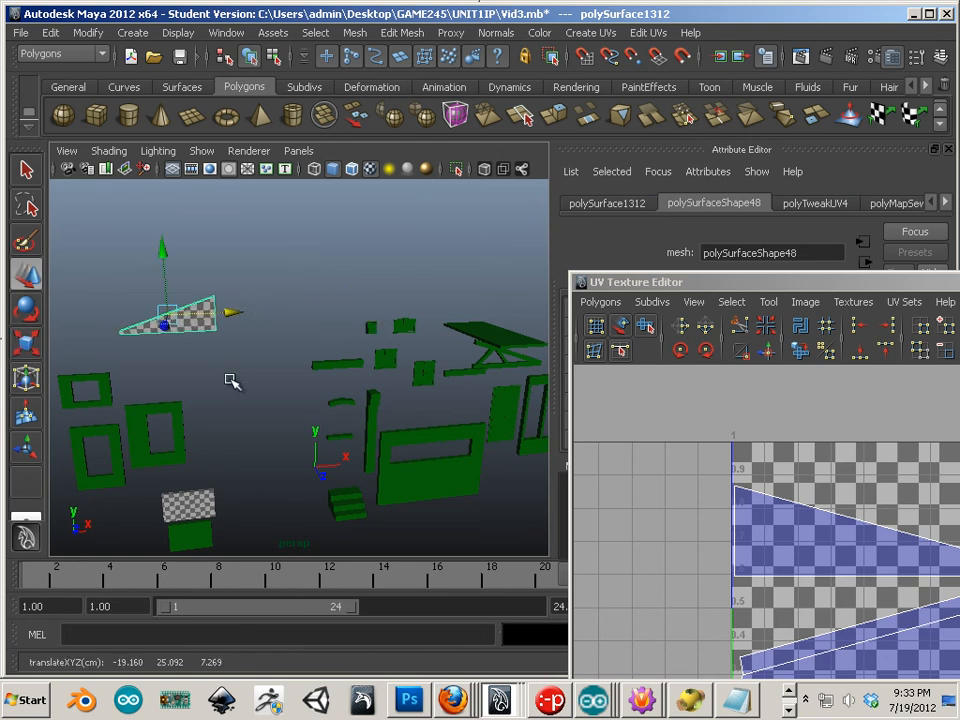
Select the group of three window frames together with the checkered wall panel and the green panel below it
left_click_drag(229, 381, 214, 272, "alt")
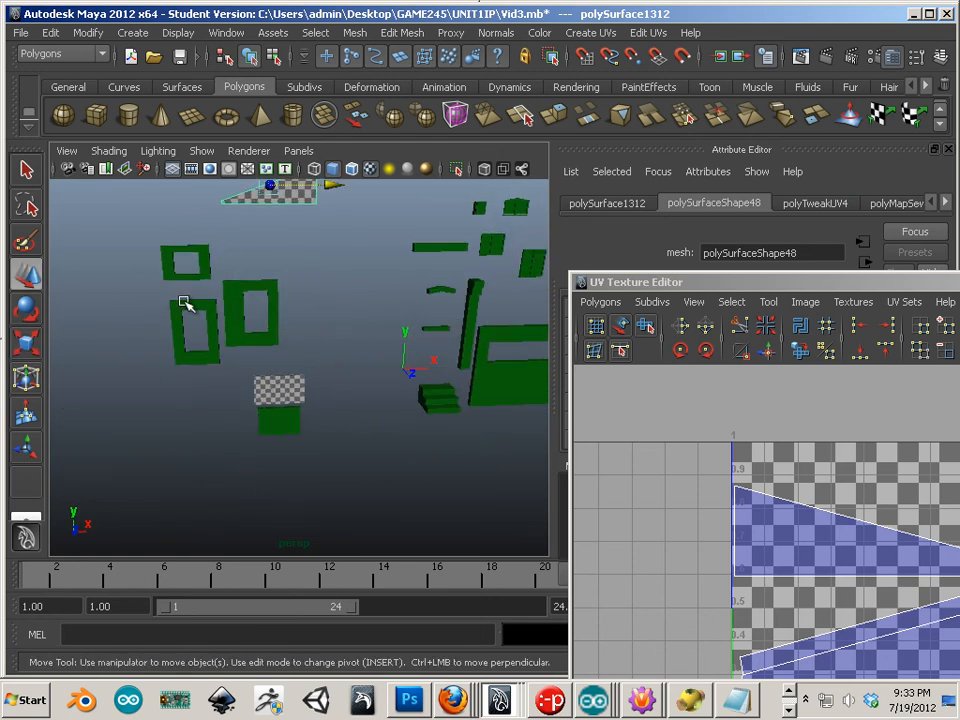
left_click_drag(490, 400, 163, 407, "alt")
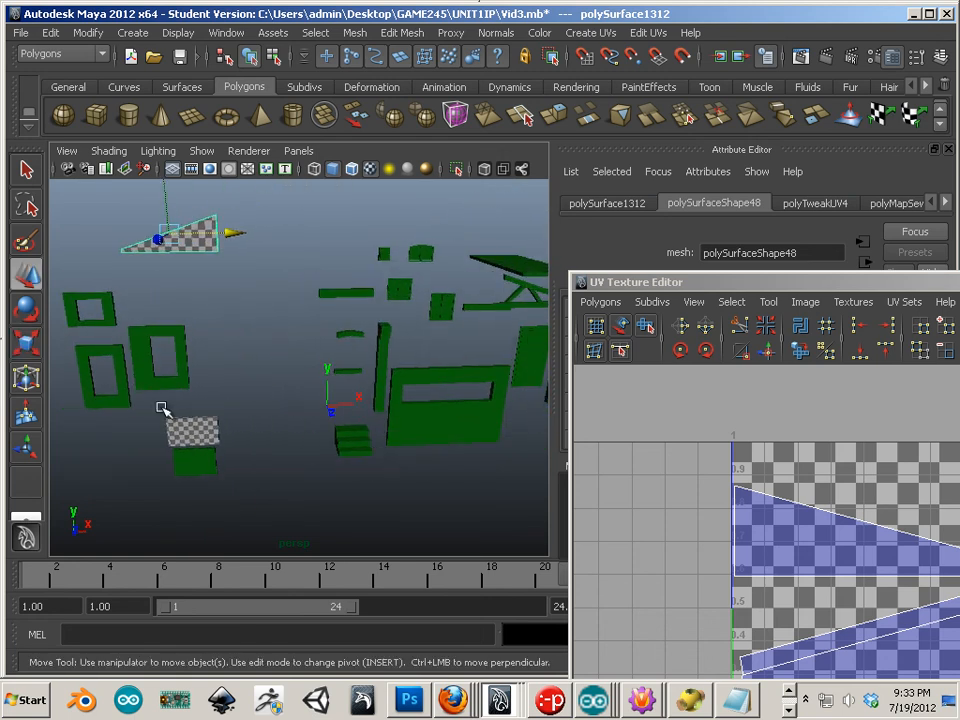
left_click_drag(102, 302, 178, 458)
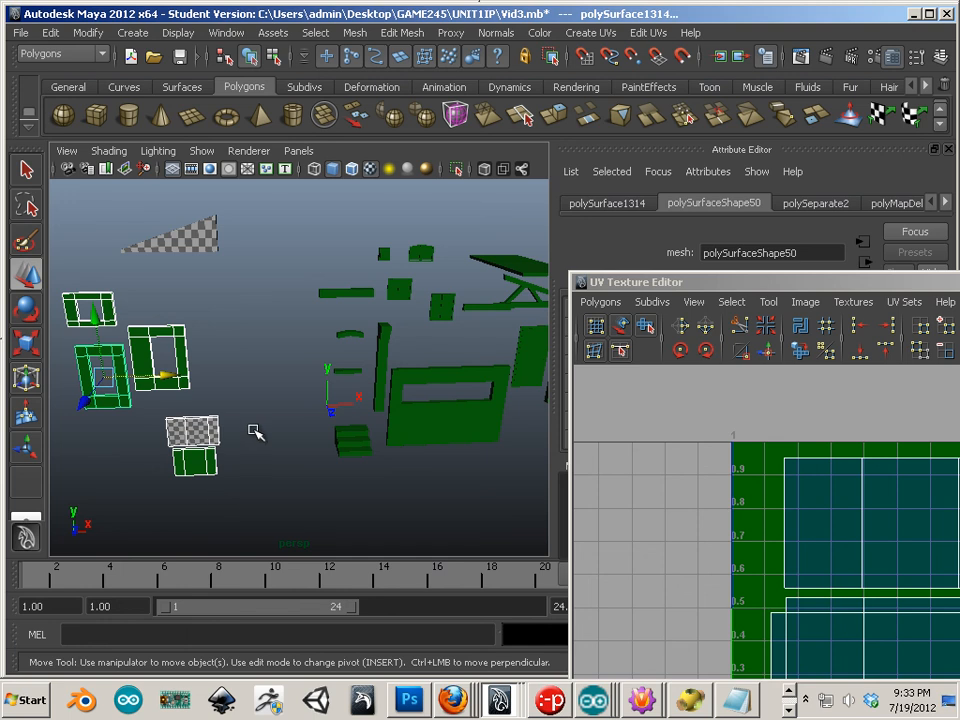